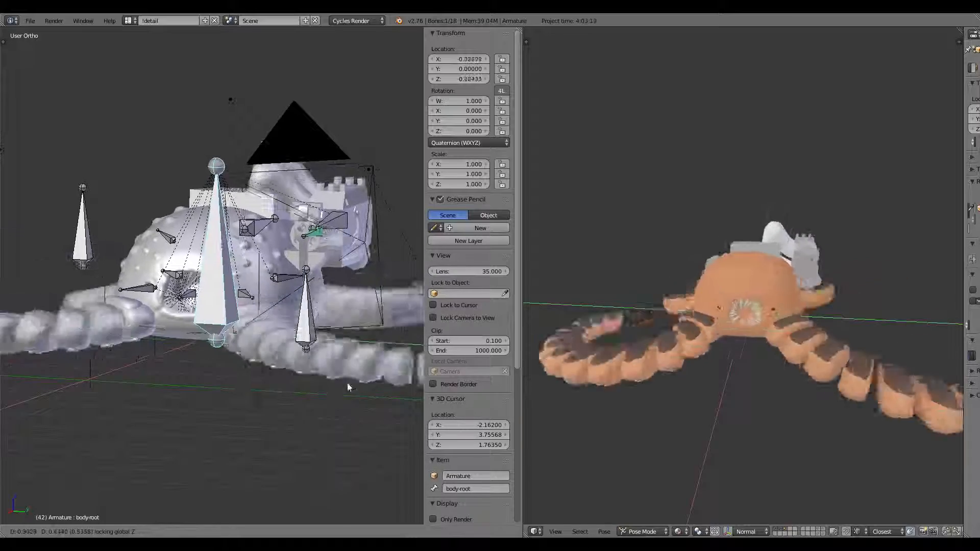
- Try moving the body-root bone within the horizontal plane to test the rig, then discard the move
key(Escape)
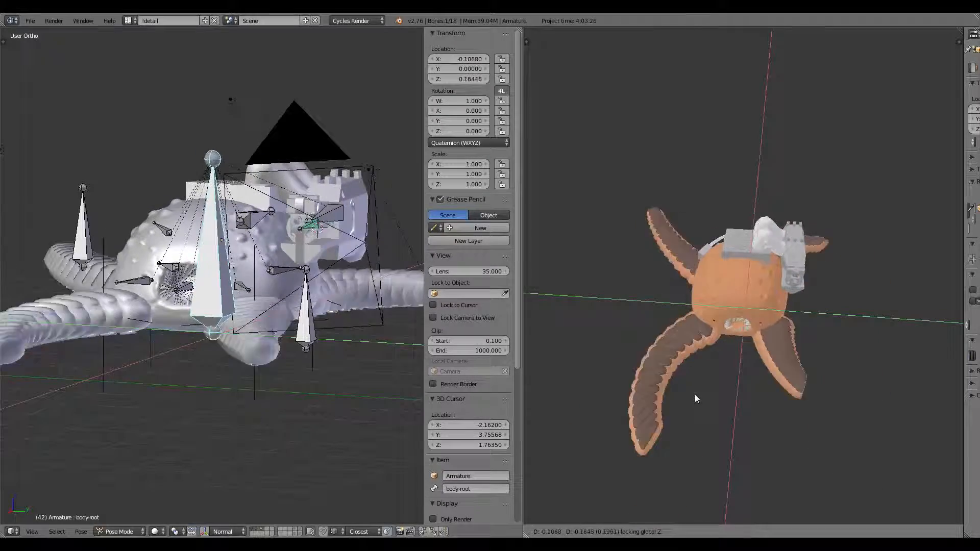
key(g)
key(z)
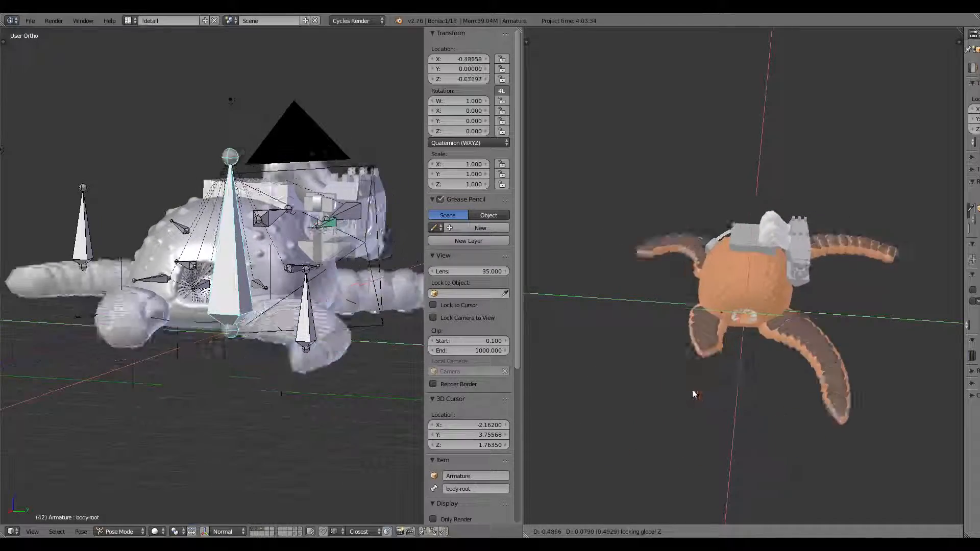
right_click(709, 404)
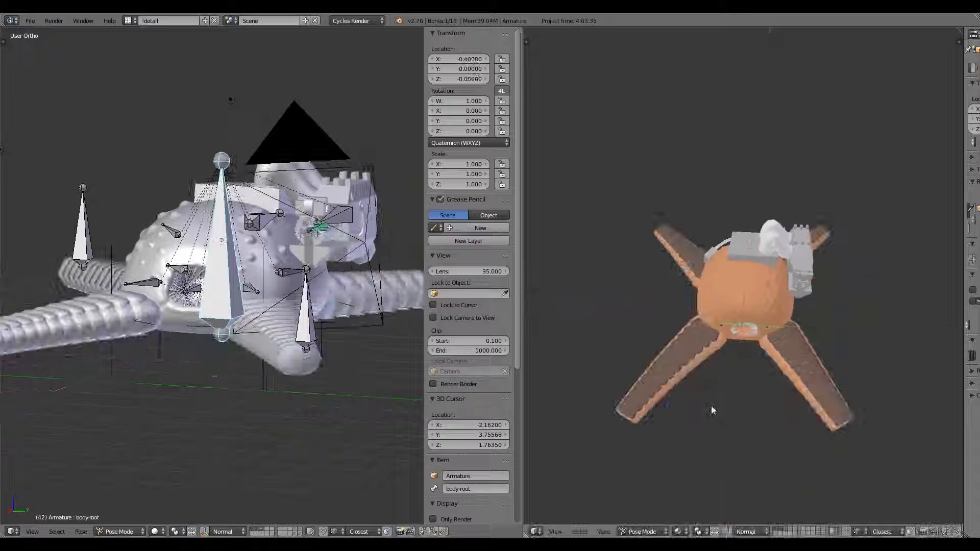
- Try moving the tentacle control Bone.002 along global Z and then freely, discarding each move
key(g)
key(z)
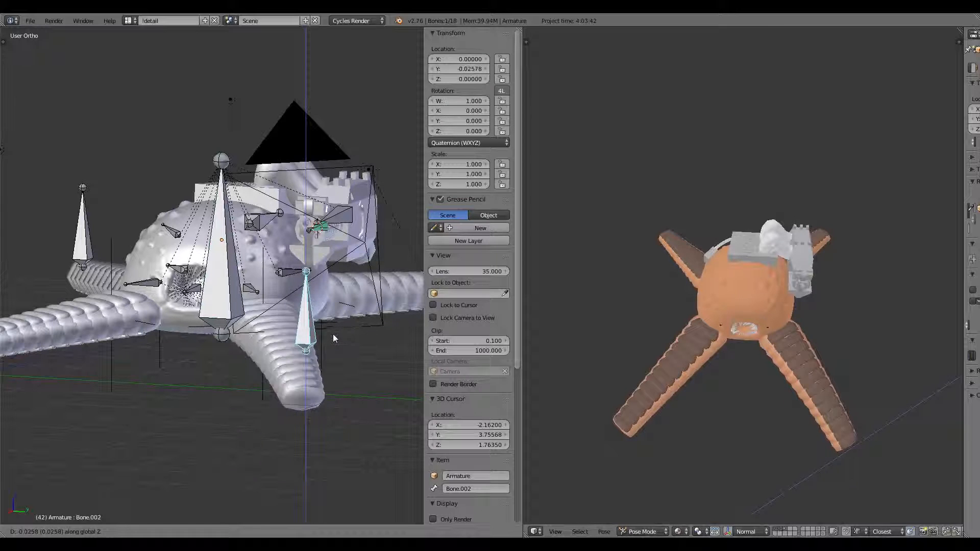
right_click(333, 327)
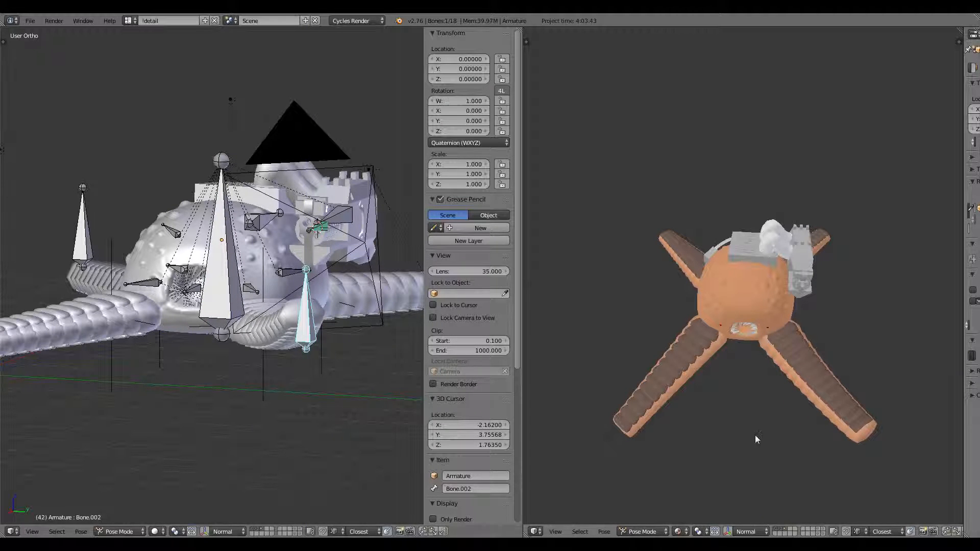
middle_drag(788, 433, 770, 369)
key(g)
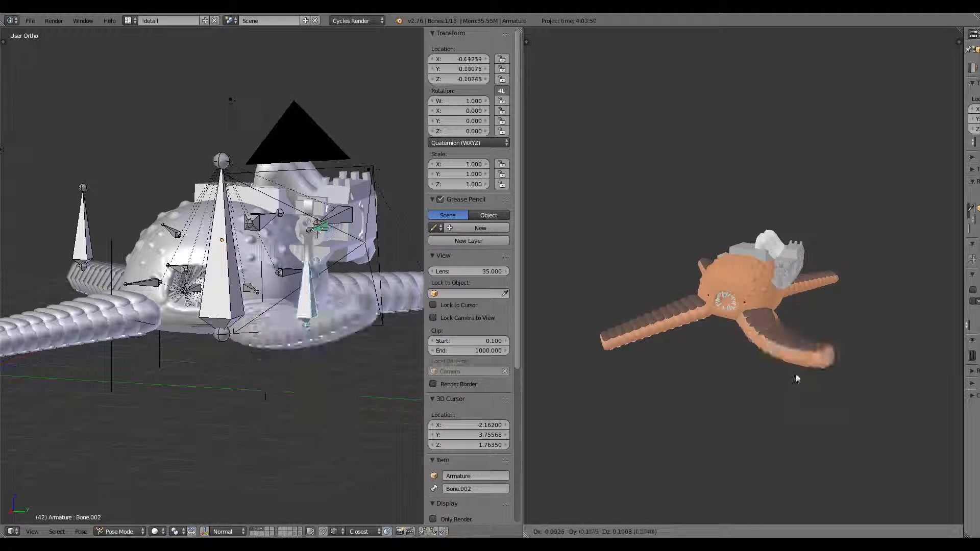
key(Escape)
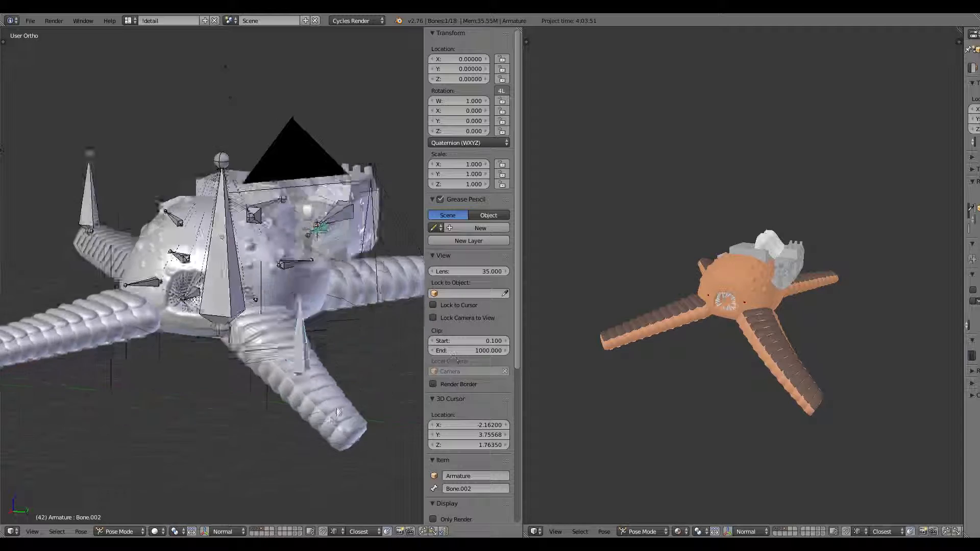
- Try moving the body-root bone freely to see all tentacles react, then discard the move
middle_drag(327, 388, 355, 408)
middle_drag(331, 348, 258, 305)
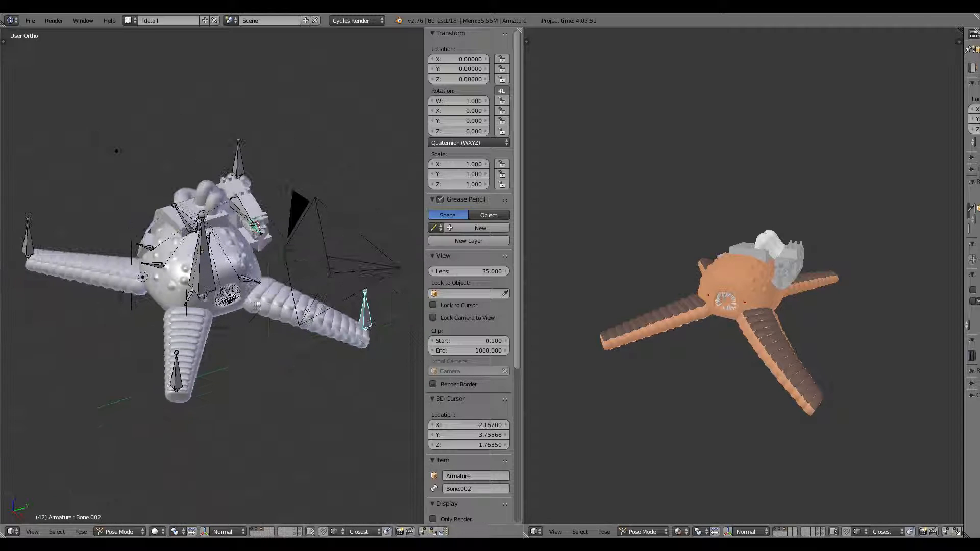
key(g)
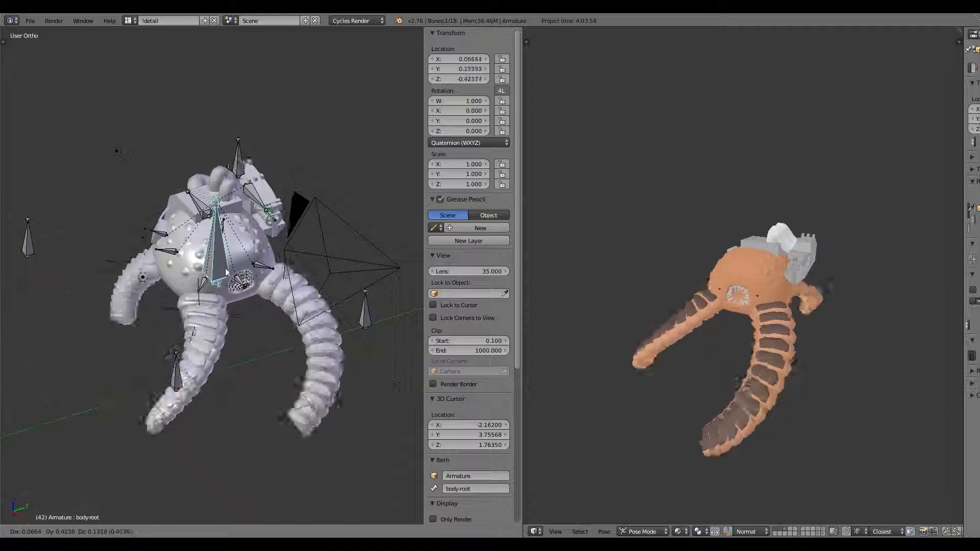
click(269, 305)
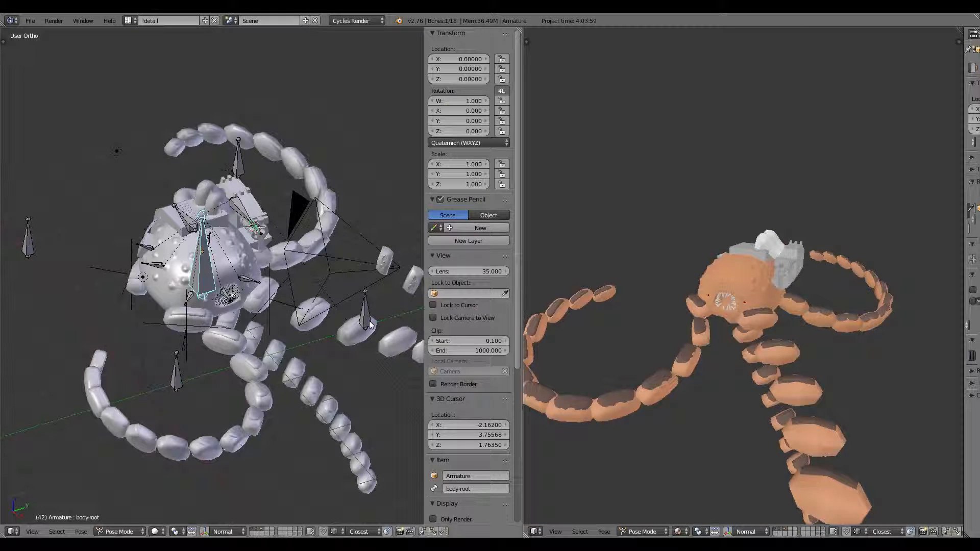
- Try moving Bone.002 and the body-root bone in turn to compare the tentacle bending, discarding each move
key(g)
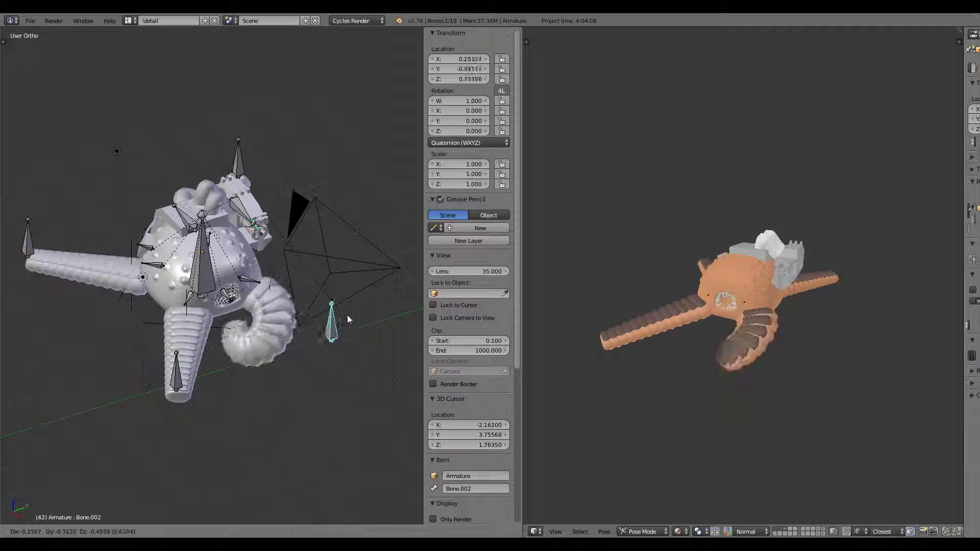
right_click(374, 315)
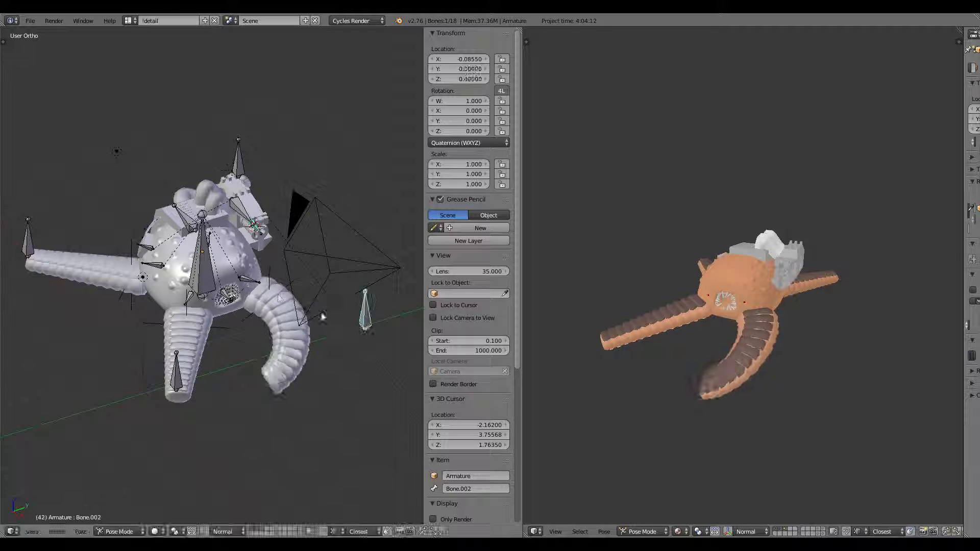
key(g)
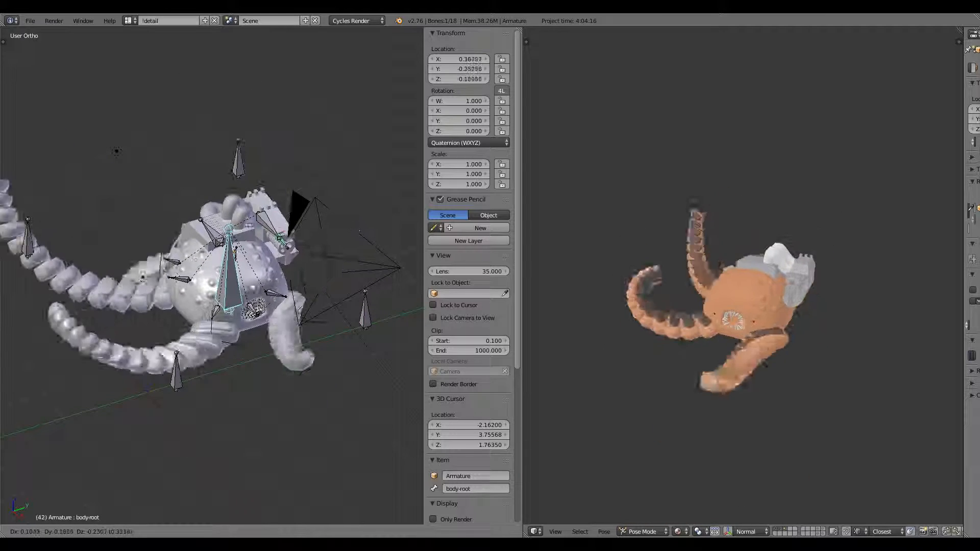
right_click(356, 322)
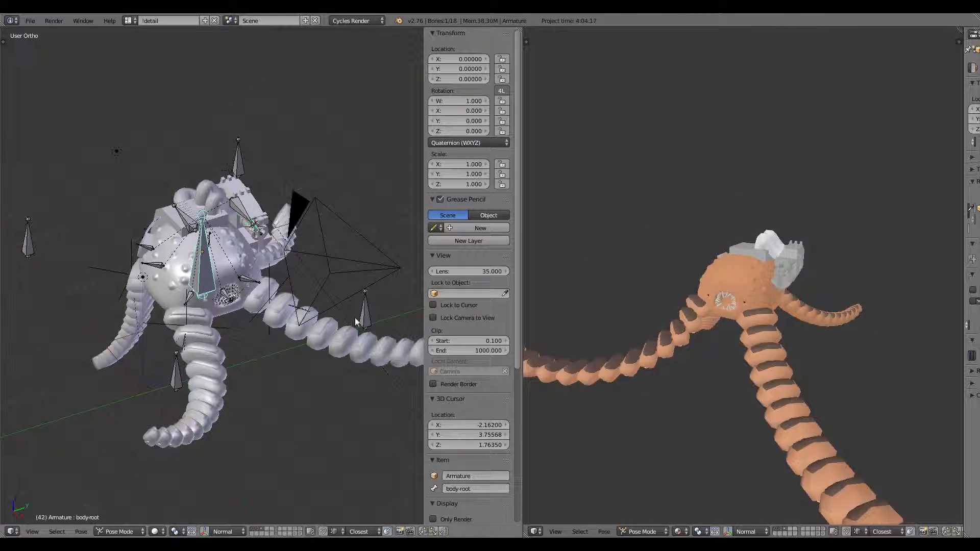
key(g)
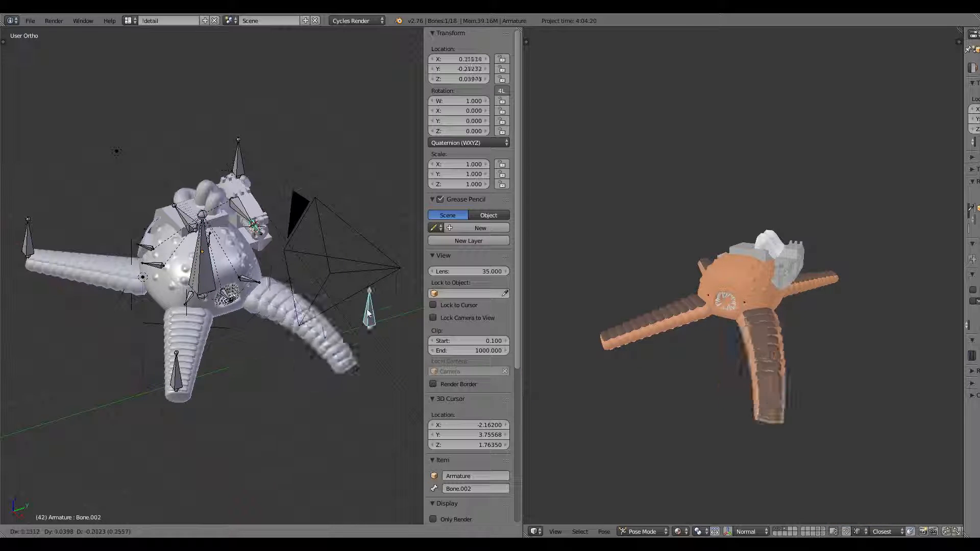
right_click(366, 326)
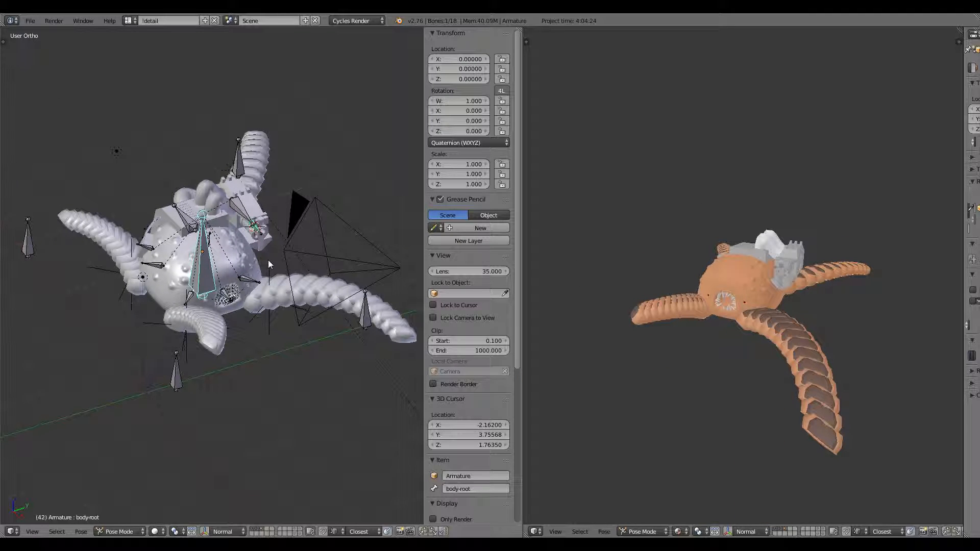
- Start a new file and open the Add-ons section of the User Preferences
key(ctrl+n)
click(268, 259)
click(30, 20)
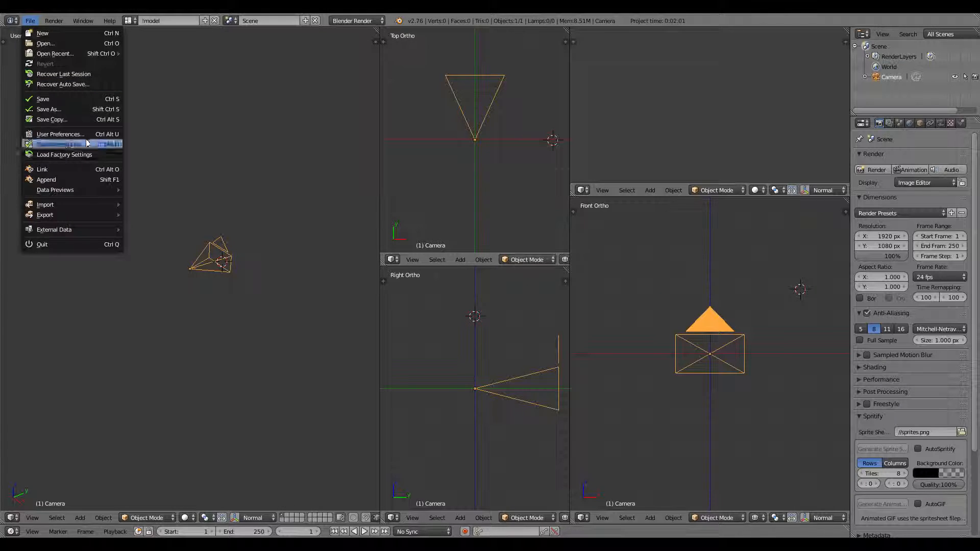
click(58, 134)
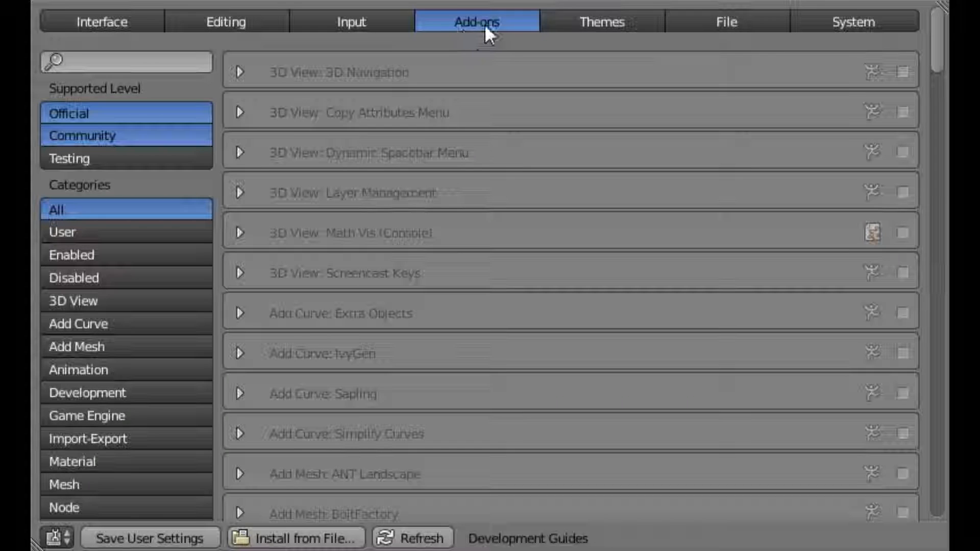
- Search the add-ons for "screen", enable 3D View: Screencast Keys, and expand its details
click(183, 70)
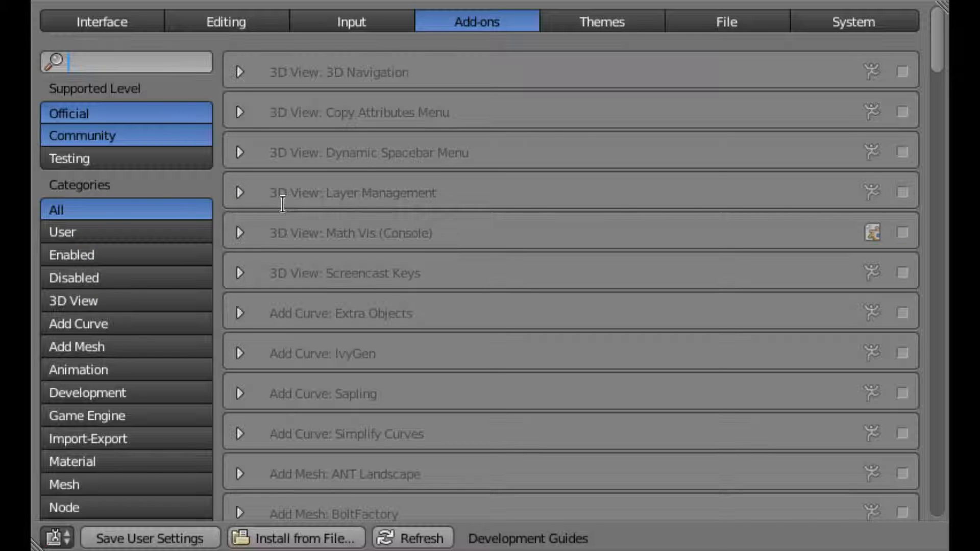
scroll(282, 204, down, 10)
scroll(283, 204, up, 10)
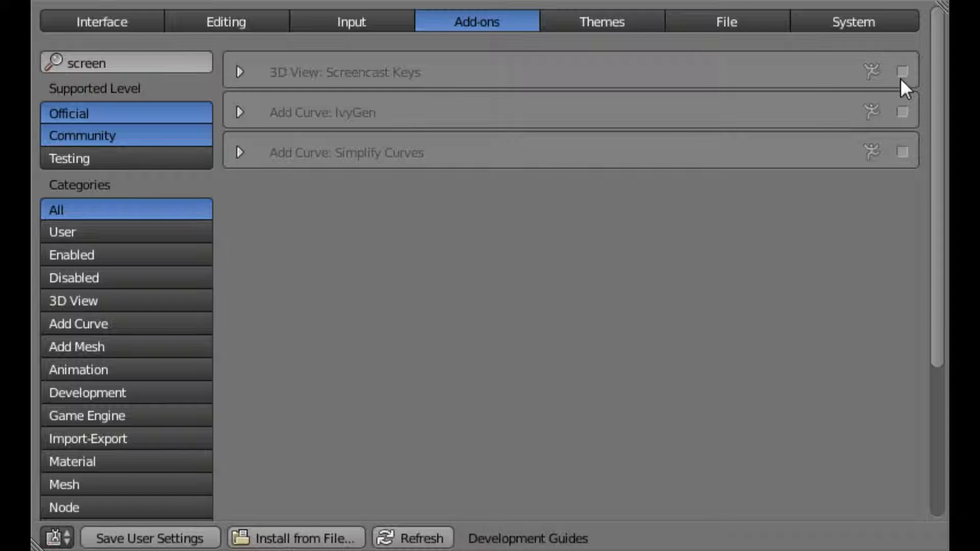
click(901, 77)
click(242, 70)
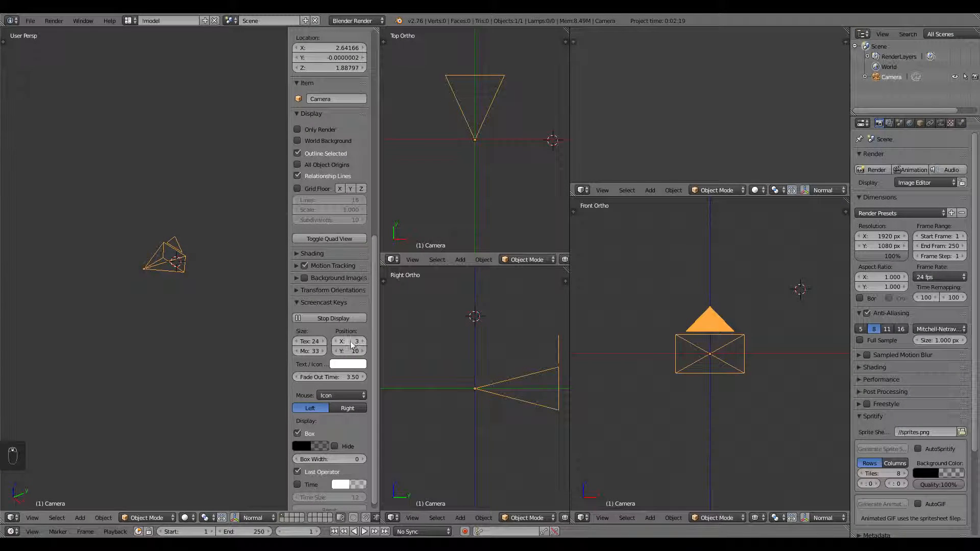
- Set the Screencast Keys text size to 28 and mouse size to 101, testing the overlay by toggling the selection
scroll(351, 345, down, 1)
click(315, 341)
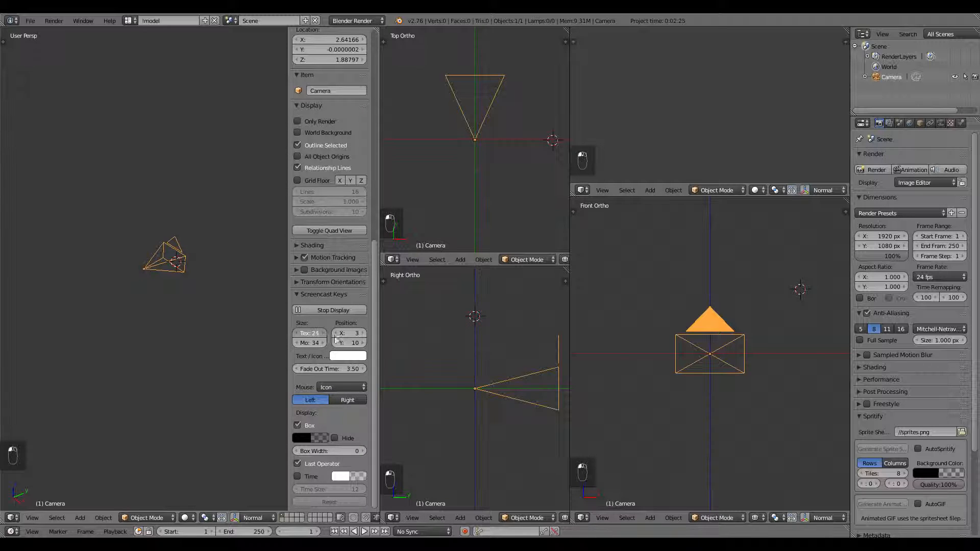
mouse_move(309, 343)
mouse_down()
mouse_move(347, 342)
mouse_move(313, 332)
mouse_up()
key(a)
key(a)
key(a)
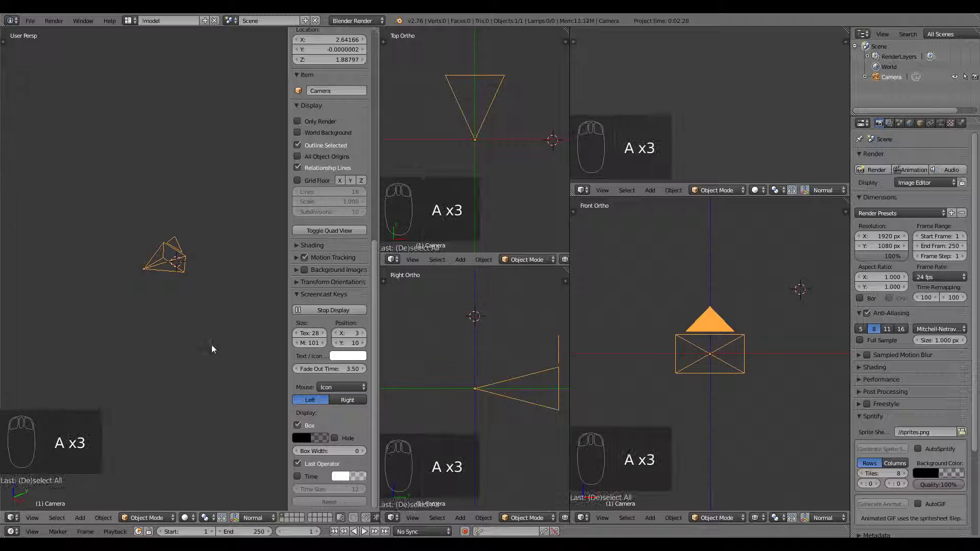
- Hide the 3D view's properties sidebar and switch to the !detail screen layout
middle_drag(213, 332, 270, 306)
key(n)
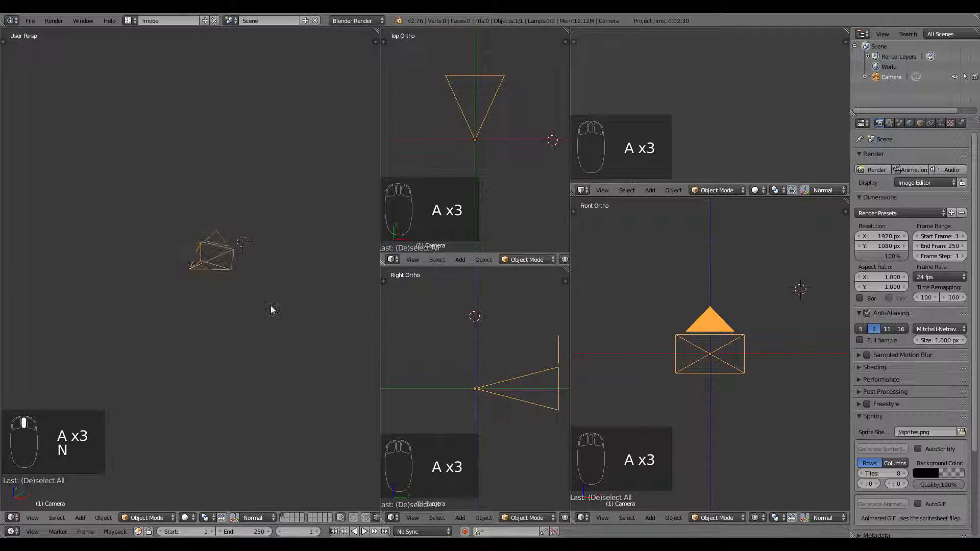
click(125, 18)
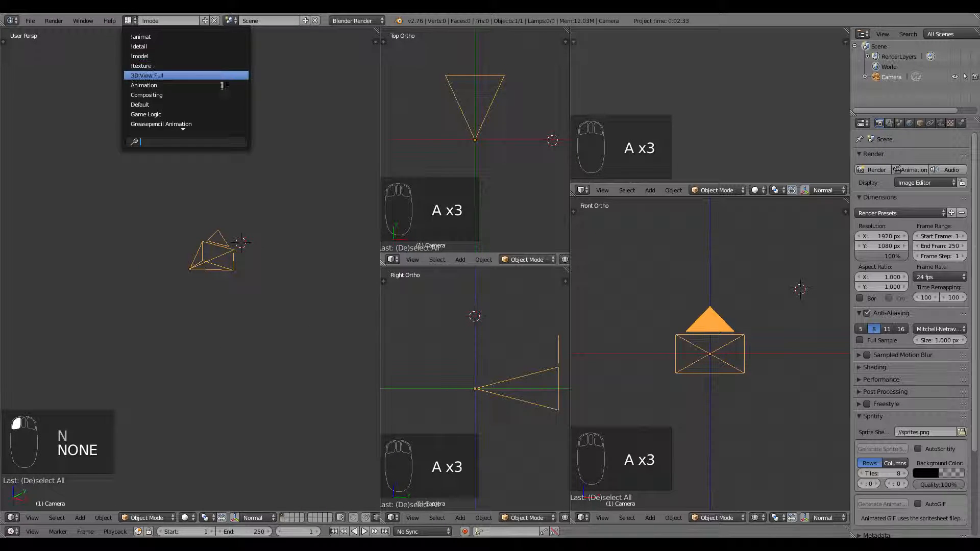
click(213, 47)
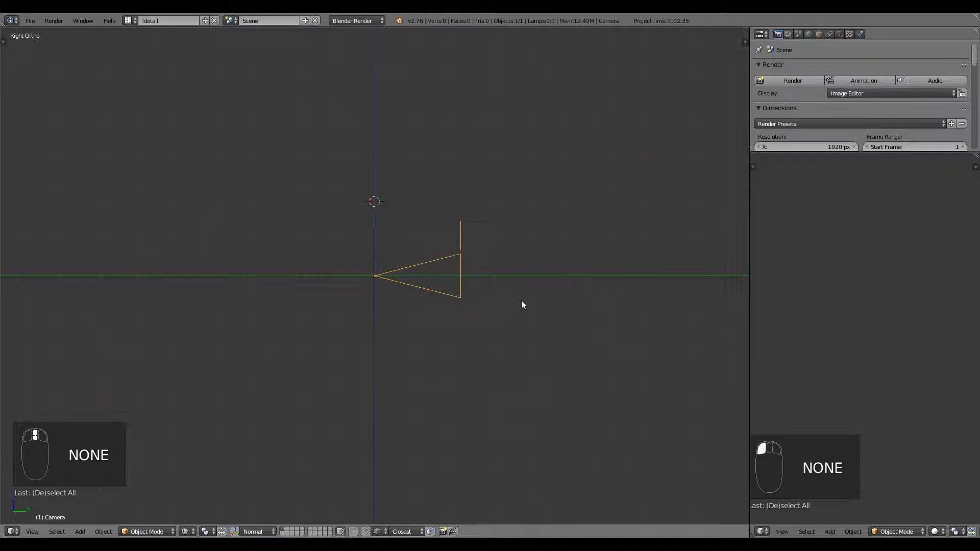
- Delete the camera and add a mesh cube to the scene
middle_drag(522, 305, 427, 307)
key(x)
click(427, 308)
key(shift+a)
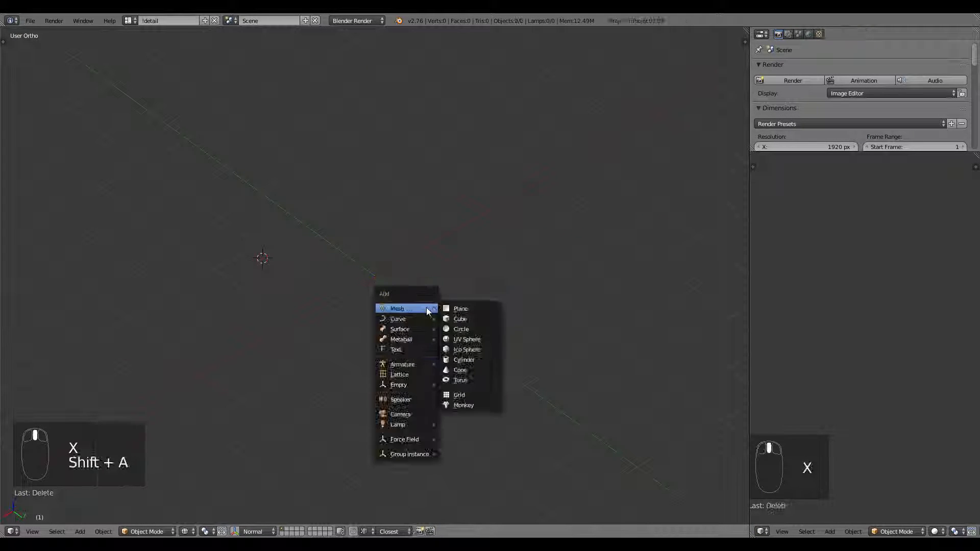
click(460, 319)
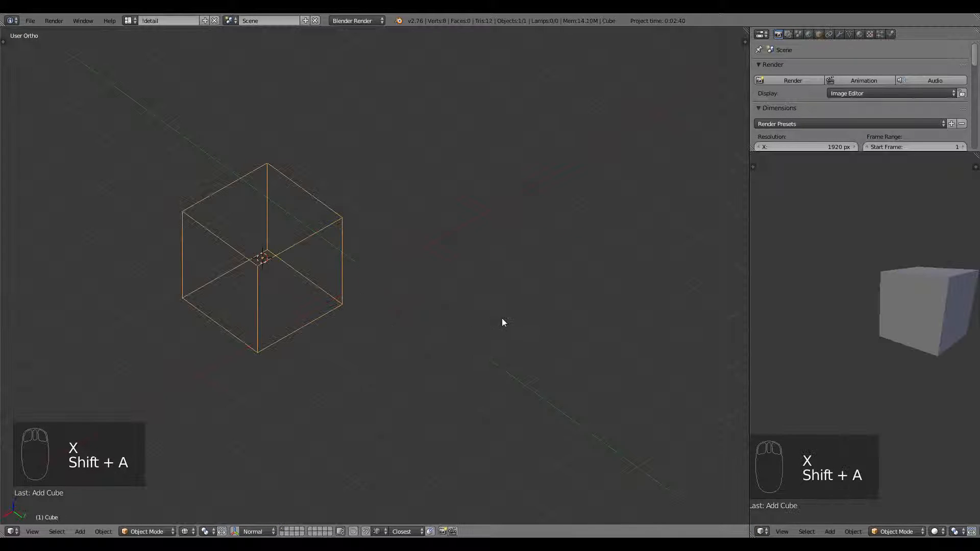
- Join the small secondary 3D view into the properties editor so the editor takes the full height
scroll(501, 320, up, 3)
drag(977, 154, 860, 224)
middle_drag(245, 324, 308, 313)
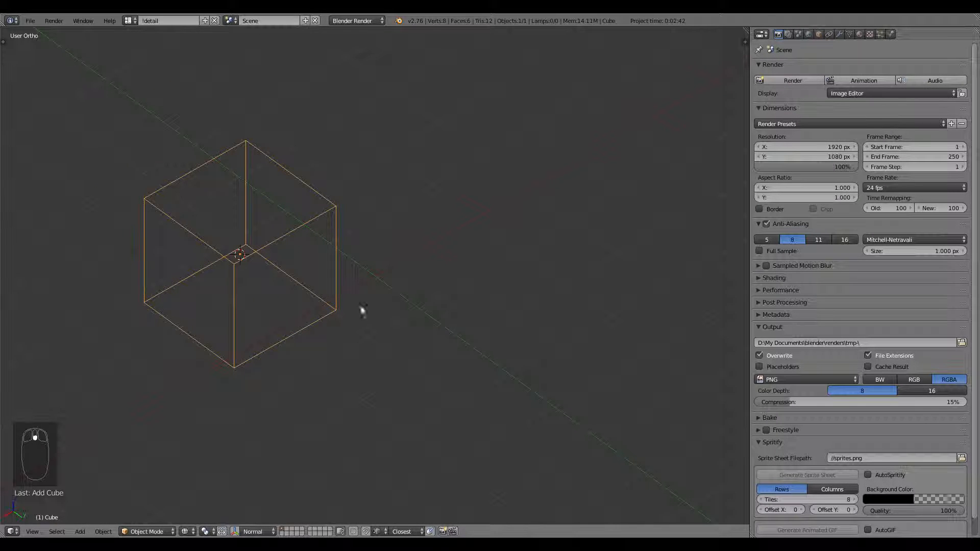
- Snap the 3D cursor to the world center and snap the cube to the cursor
key(shift+s)
click(446, 348)
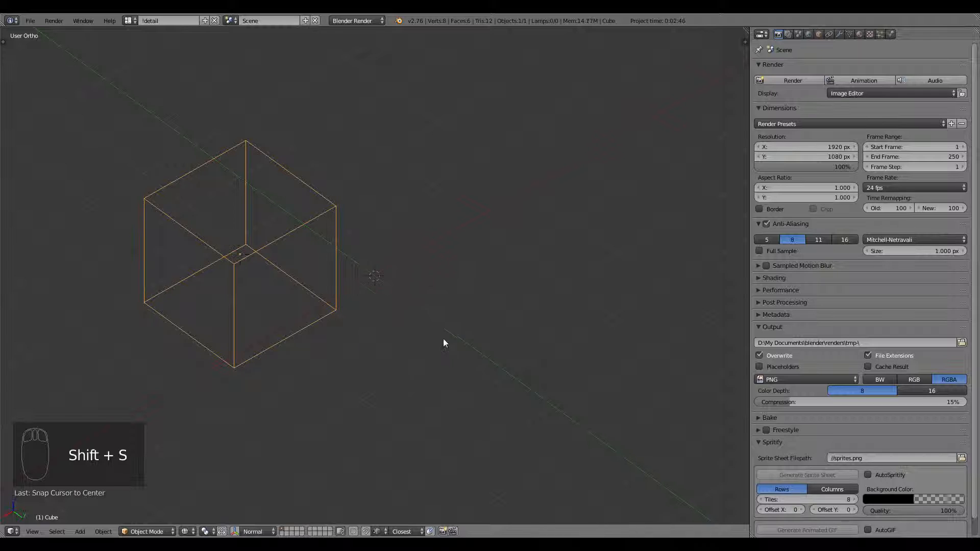
key(shift+s)
click(442, 269)
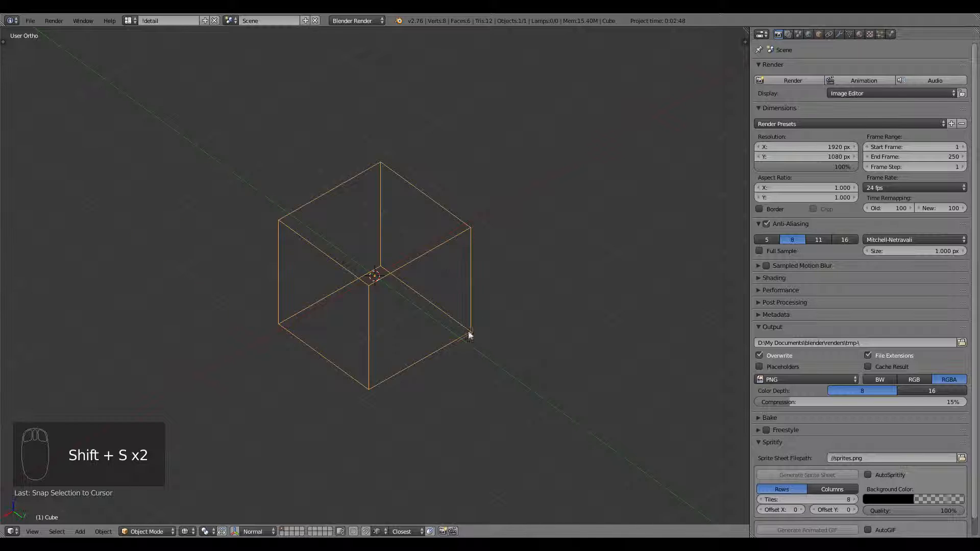
- Scale the cube's mesh down to about half its size in Edit Mode and switch to solid shading
middle_drag(470, 334, 448, 339)
key(Tab)
key(s)
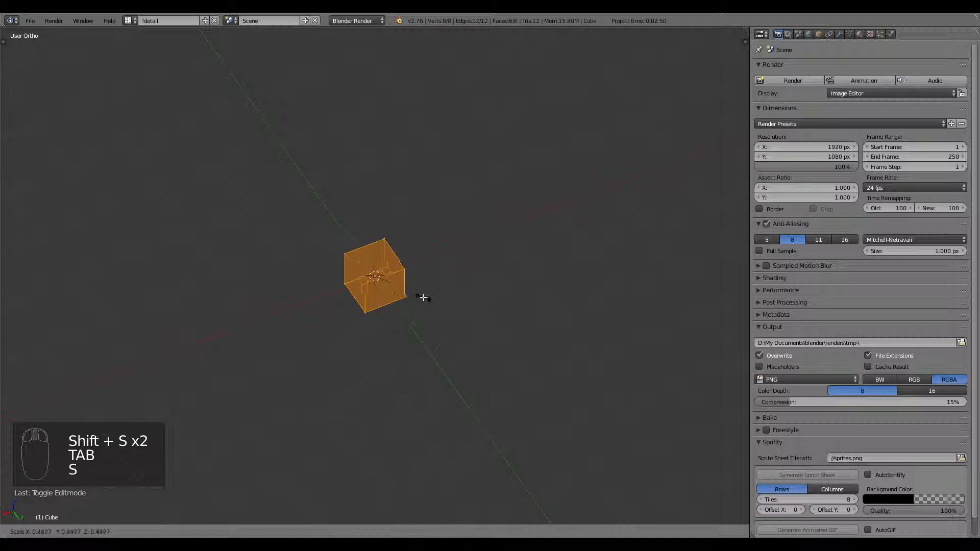
click(413, 300)
key(z)
scroll(418, 336, up, 5)
- Add a level 1 Subdivision Surface to the cube, show its modifier settings, and return to Object Mode
middle_drag(443, 339, 469, 325)
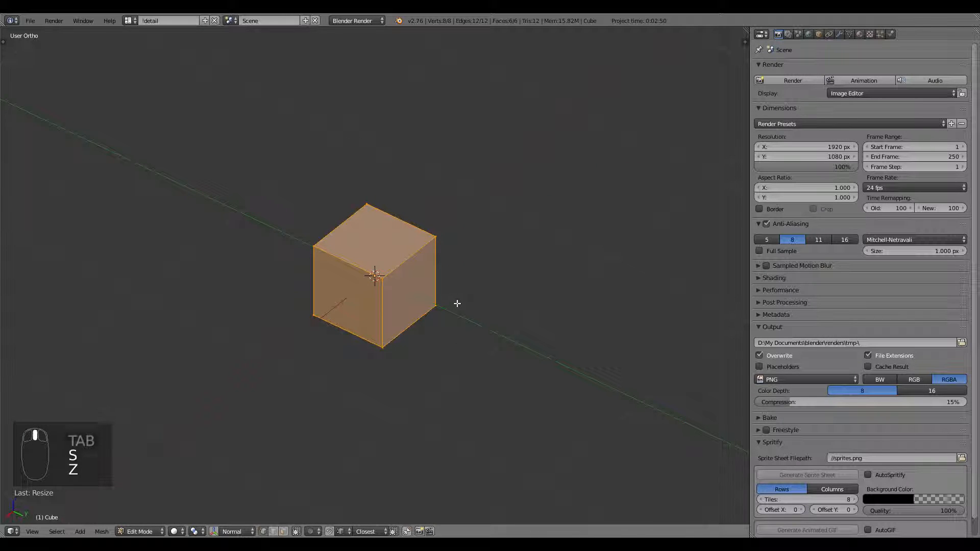
key(ctrl+1)
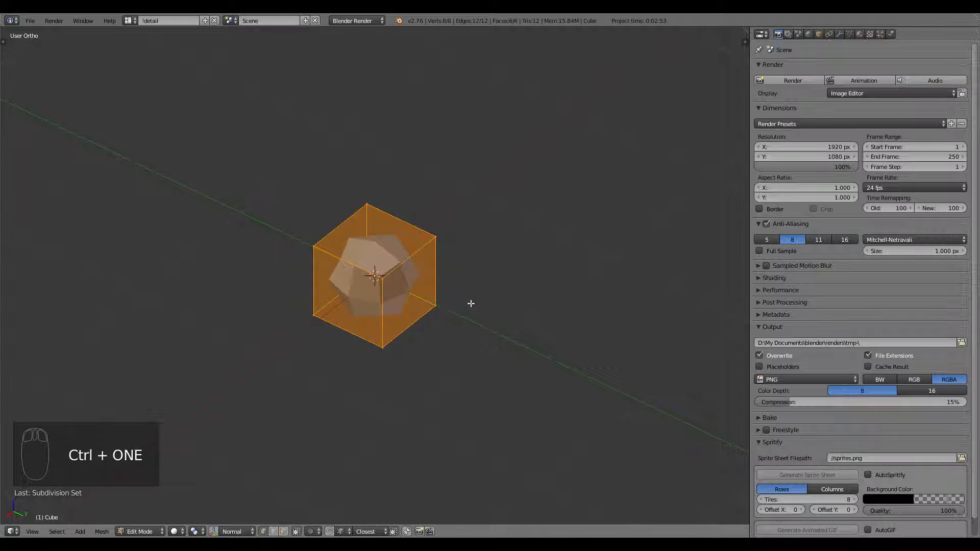
click(839, 34)
key(Tab)
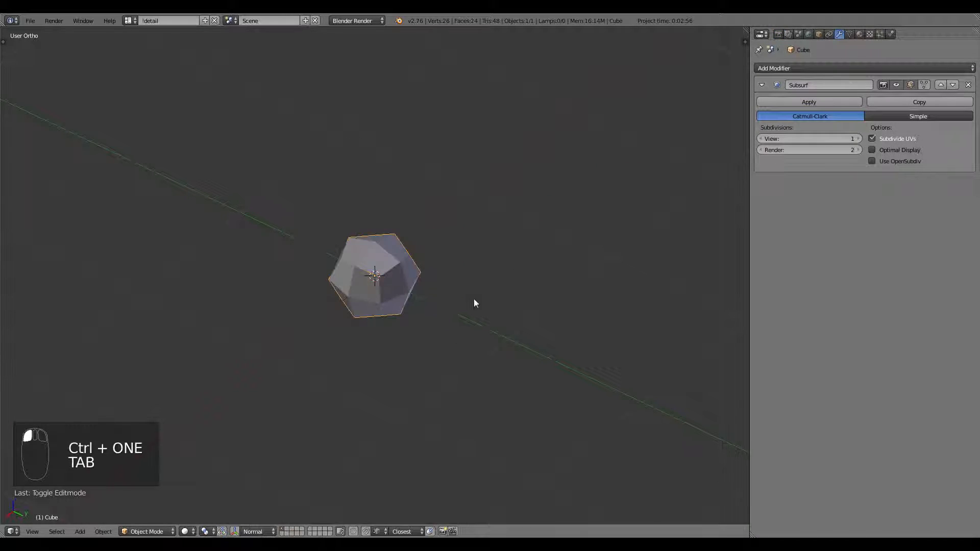
- Stretch the cube's whole mesh along the X axis to about 2.2 times its length in Edit Mode
middle_drag(474, 303, 427, 310)
key(Tab)
key(s)
key(x)
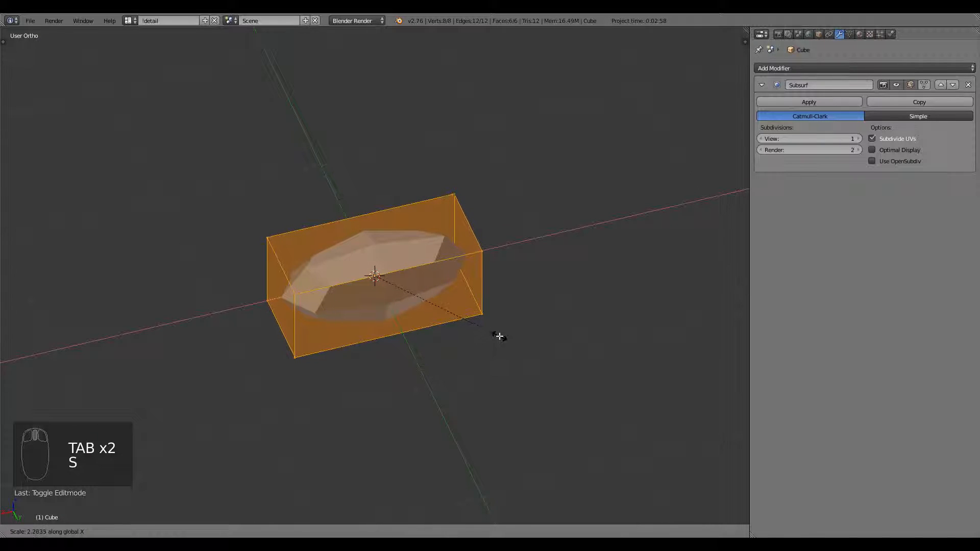
click(499, 336)
- In face selection mode, select both end faces of the elongated block and fully crease their edges
key(ctrl+Tab)
click(319, 287)
right_click(290, 298)
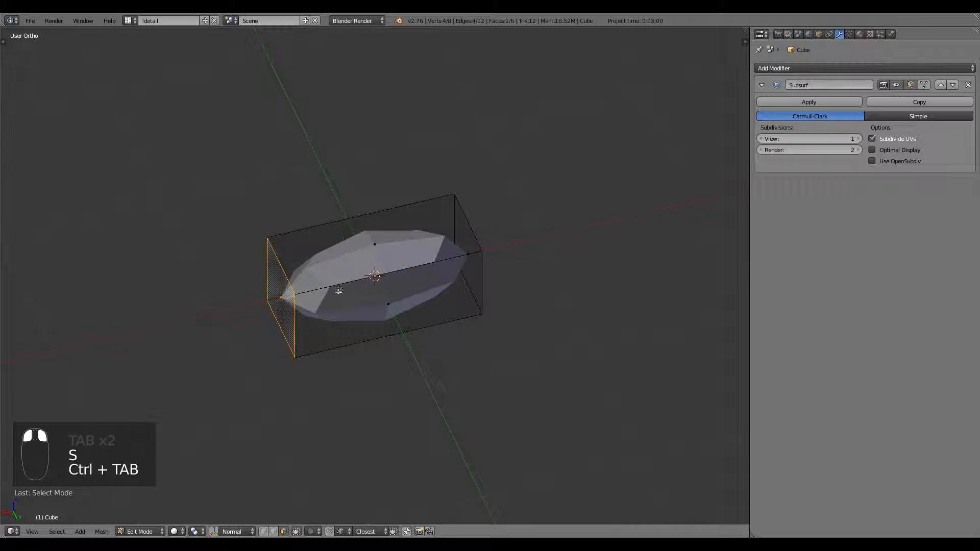
key(z)
shift+right_click(475, 252)
key(shift+e)
click(474, 342)
key(Tab)
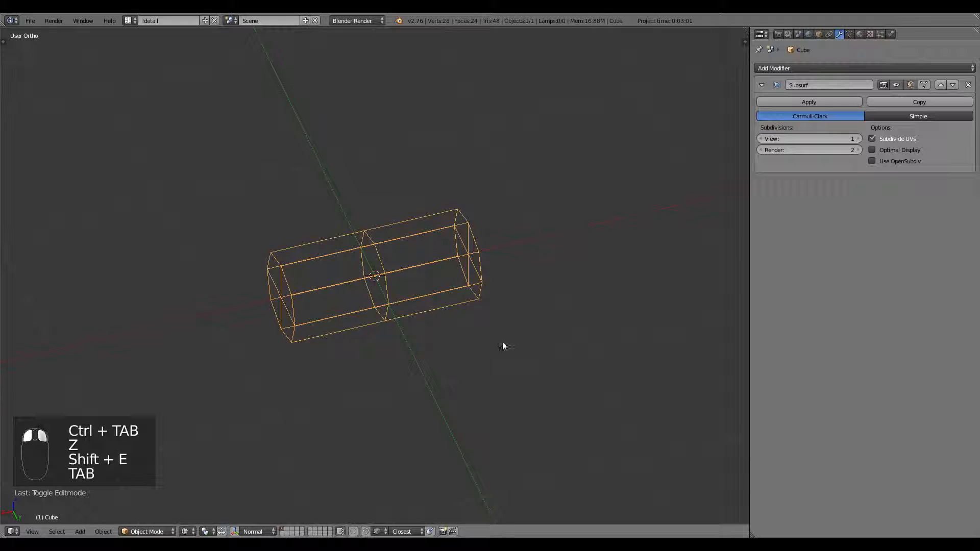
- Reduce the crease on the two end faces' edges to a partial value and return to solid shading
key(Tab)
key(shift+e)
click(452, 299)
key(z)
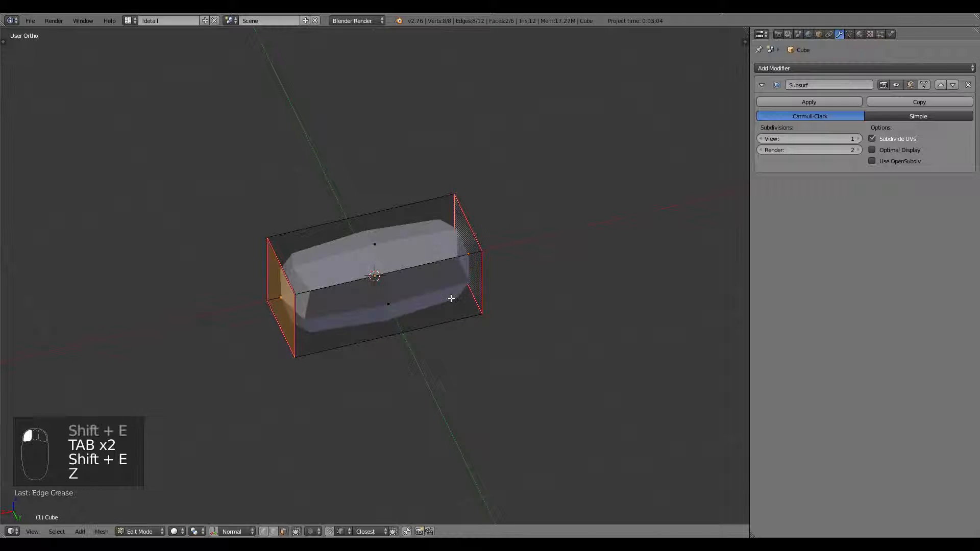
middle_drag(428, 344, 424, 317)
key(shift+e)
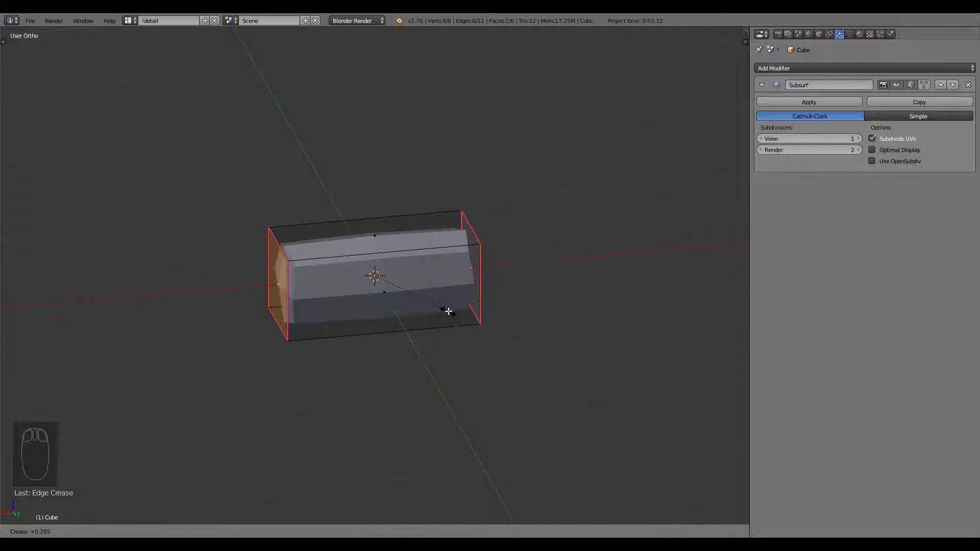
click(434, 302)
middle_drag(434, 303, 470, 384)
key(shift+e)
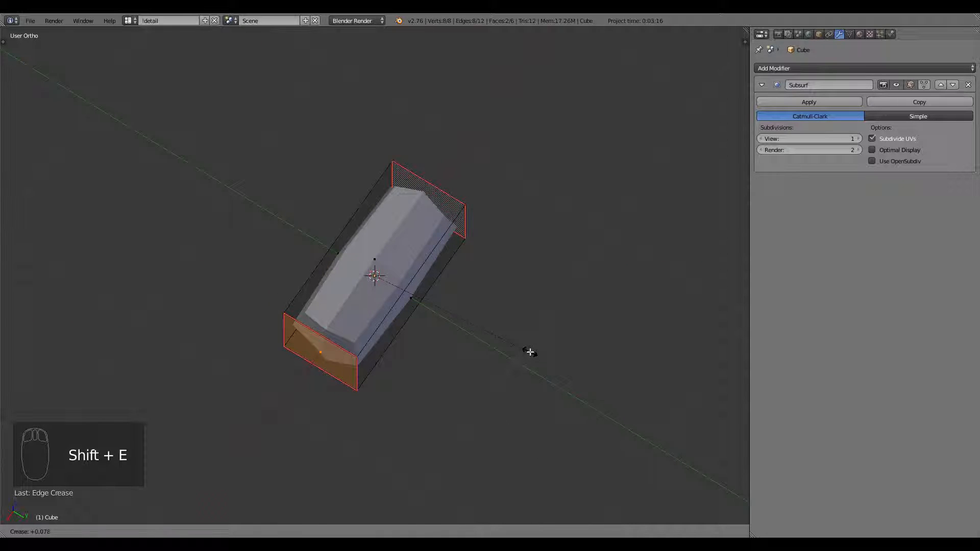
click(512, 349)
key(alt+Tab)
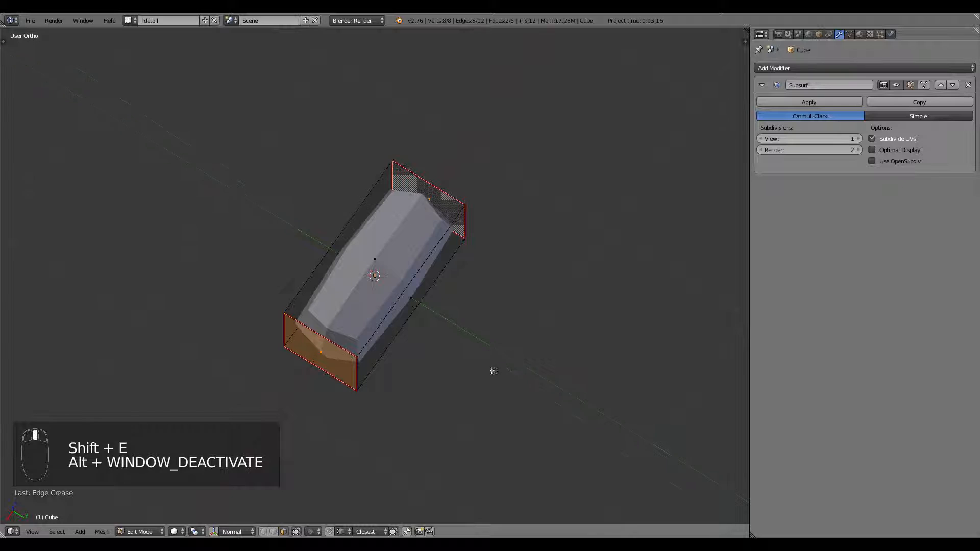
- Fine-tune the end-edge crease while checking the block's roundness from several angles
middle_drag(493, 371, 461, 323)
key(shift+e)
middle_drag(529, 346, 452, 357)
key(shift+e)
click(531, 351)
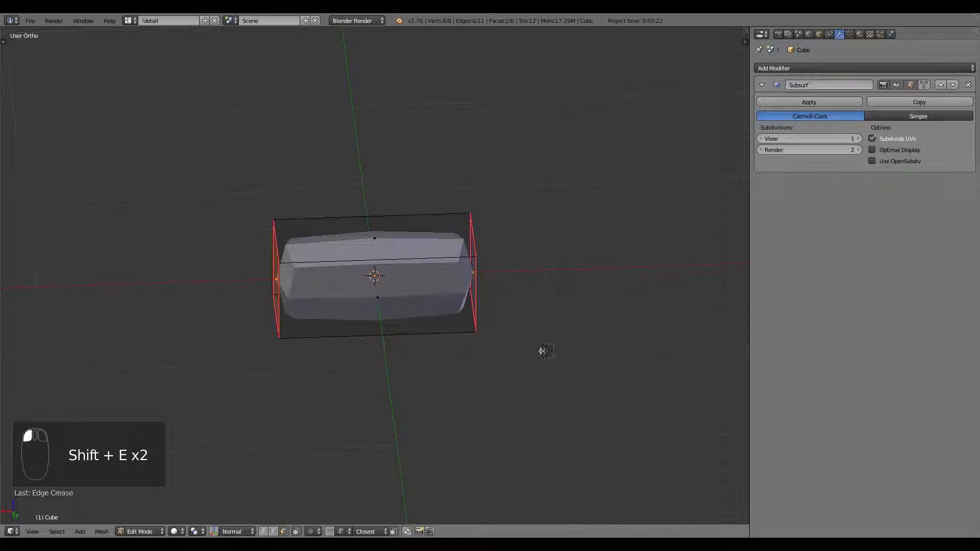
key(shift+e)
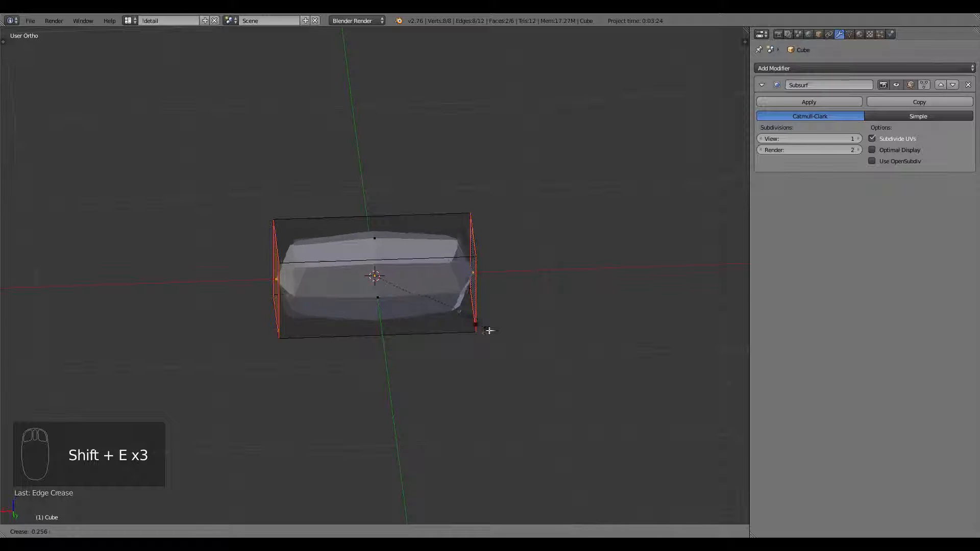
click(519, 346)
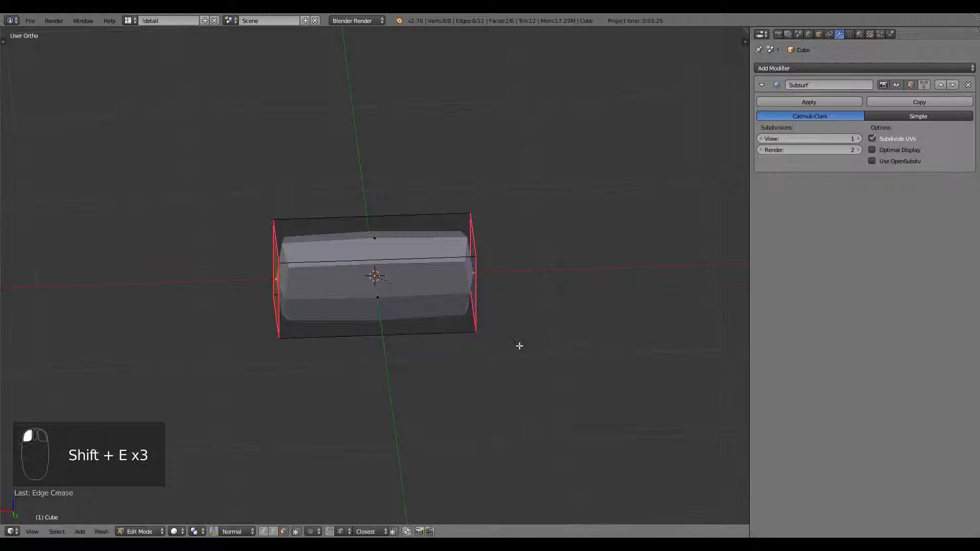
middle_drag(519, 344, 538, 332)
scroll(449, 330, up, 3)
key(shift+e)
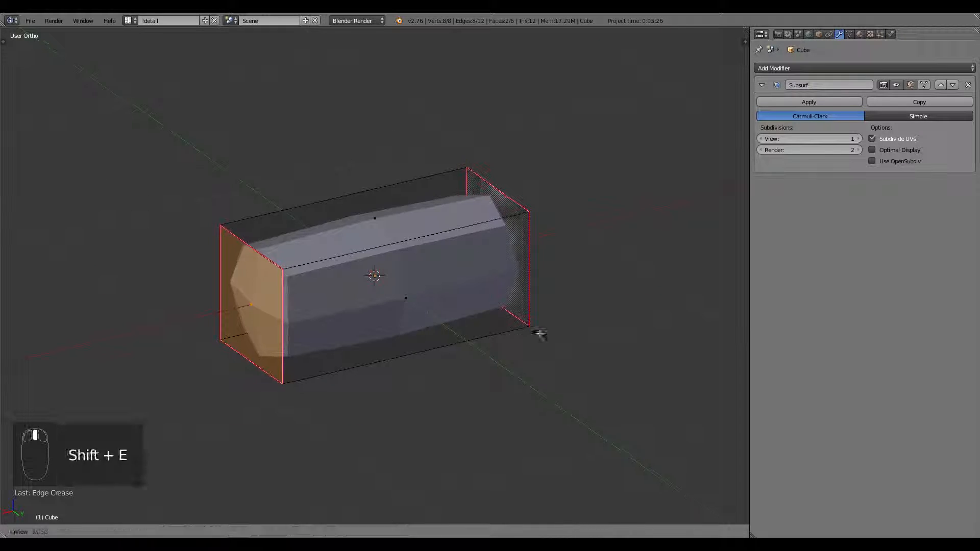
click(402, 240)
middle_drag(420, 314, 467, 318)
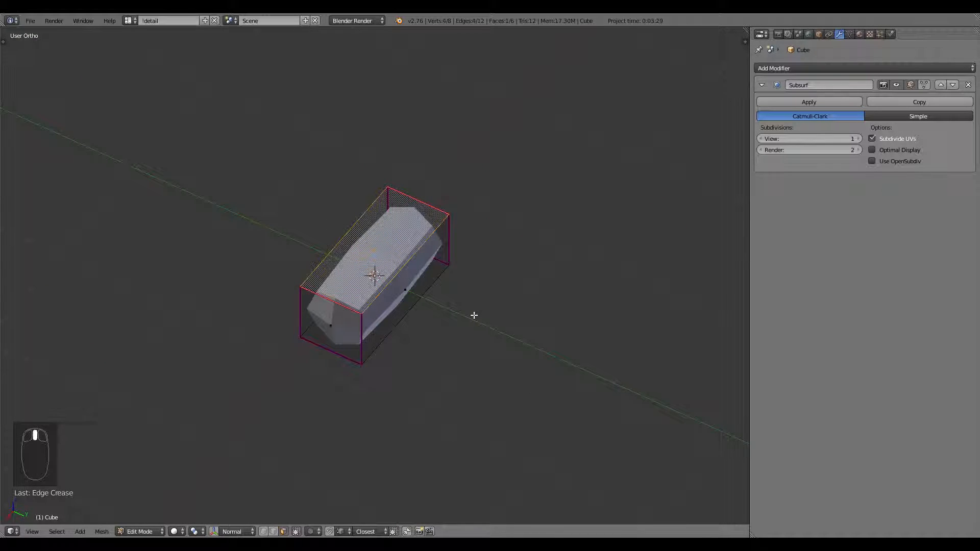
- Duplicate the whole mesh, move the copy about 0.39 down along Z, and scale it smaller
key(a)
key(a)
key(a)
key(shift+d)
key(g)
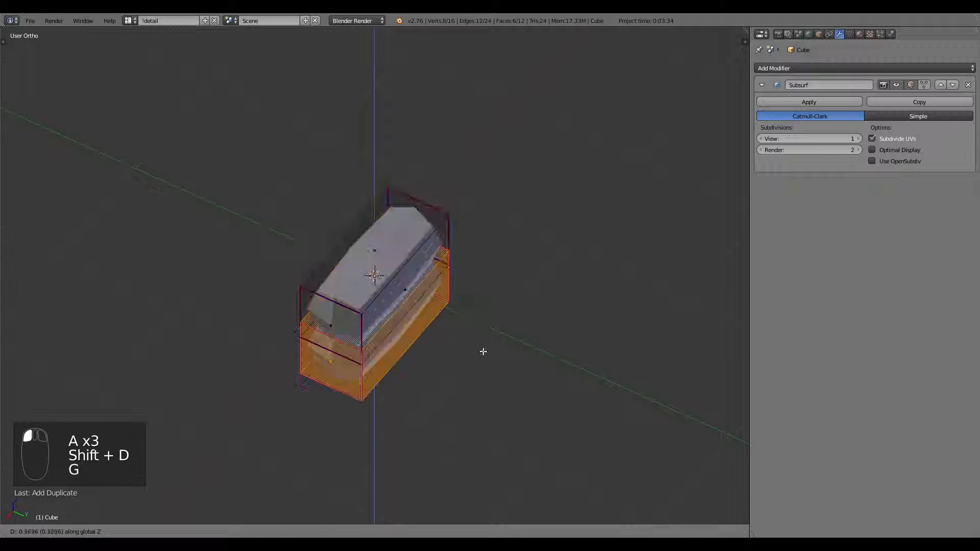
click(484, 352)
key(s)
click(416, 342)
- Flatten the duplicated block along Z and move it up against the underside of the main block
middle_drag(444, 356, 433, 273)
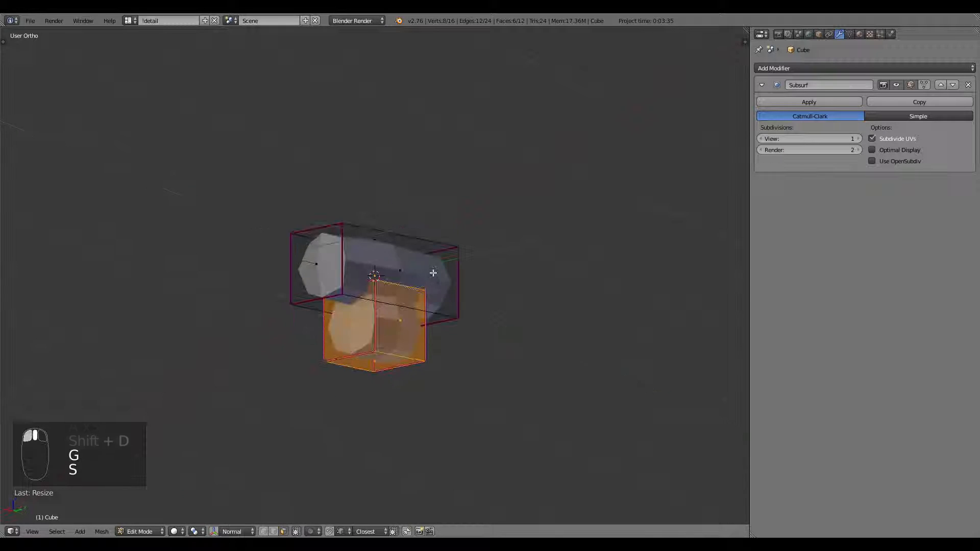
key(s)
key(z)
click(418, 326)
key(g)
click(431, 325)
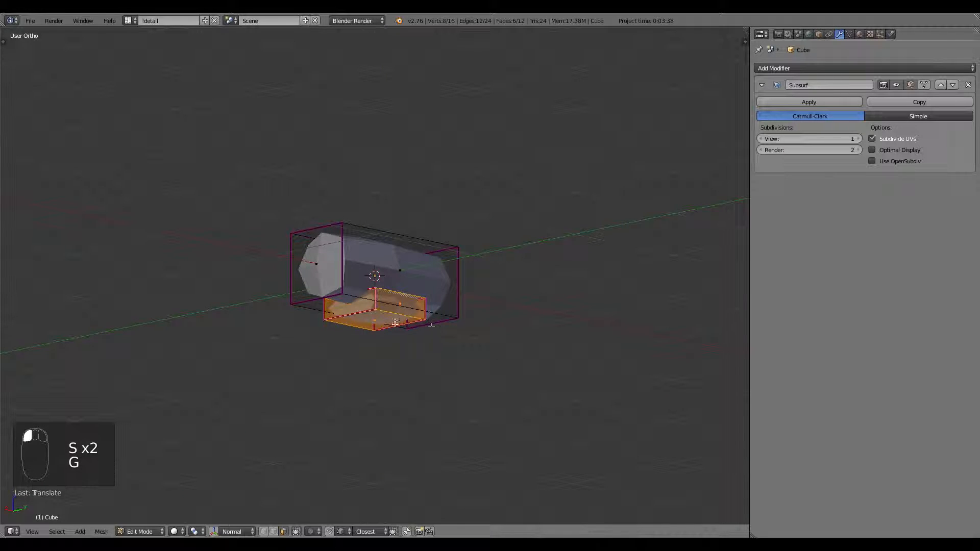
- Shape a sucker by extruding the small block's bottom face, scaling it inward, shifting it along Z and extruding again, then return to Object Mode
right_click(431, 326)
key(e)
click(453, 332)
key(g)
key(z)
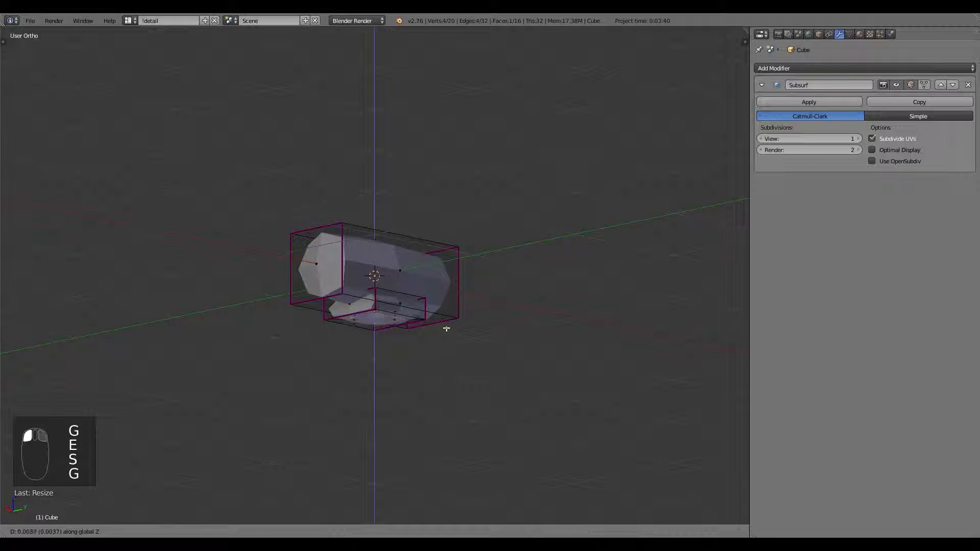
click(447, 330)
key(e)
click(452, 324)
key(Tab)
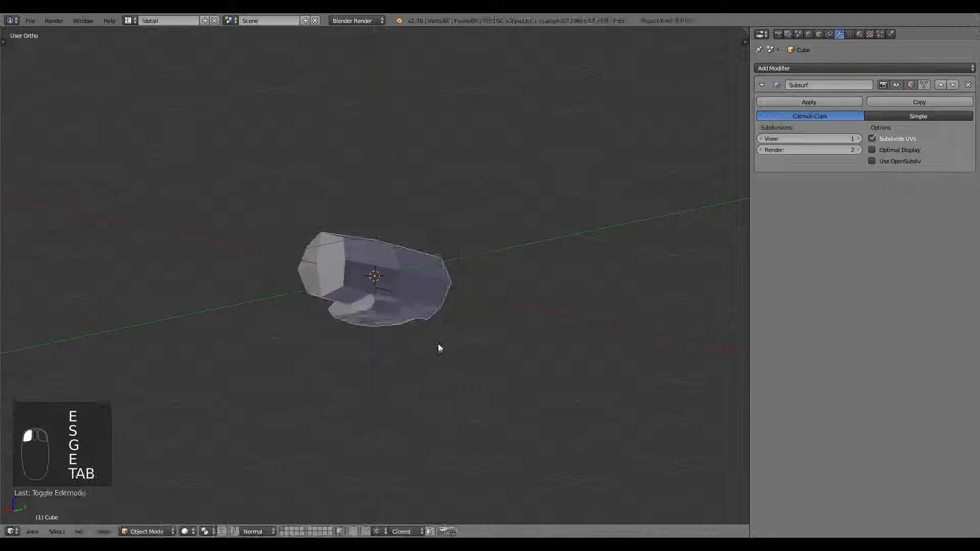
- Add an Array modifier to the cube and use Object Offset instead of Relative Offset
middle_drag(439, 346, 402, 356)
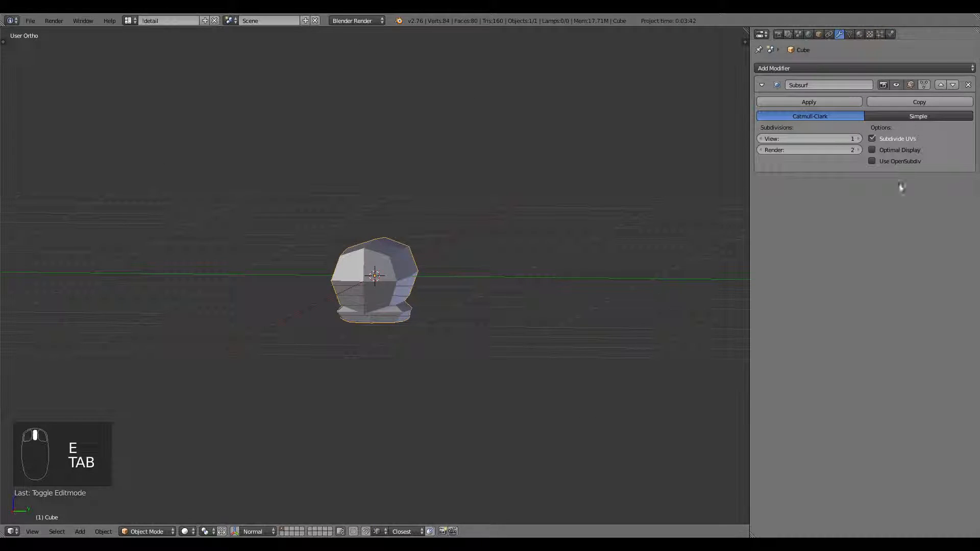
click(904, 71)
click(780, 88)
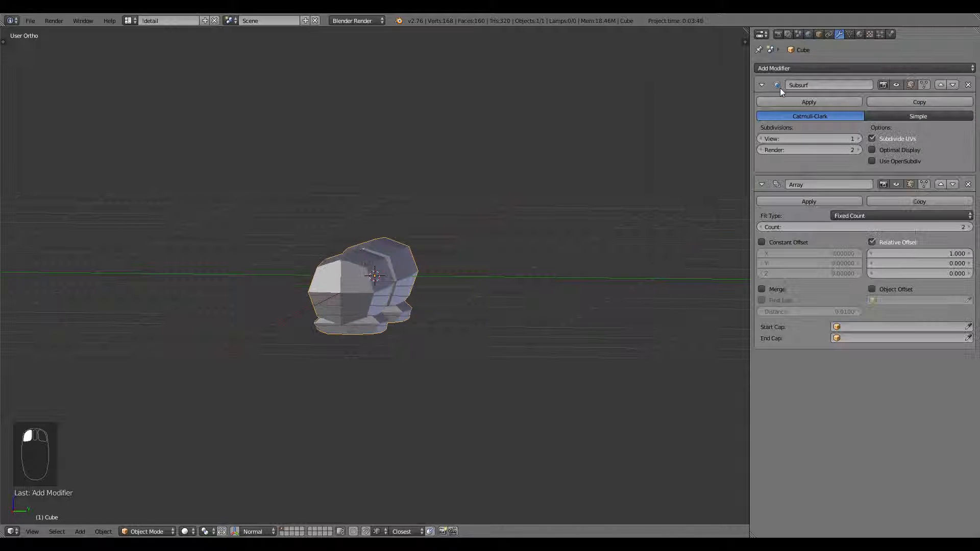
middle_drag(511, 286, 664, 265)
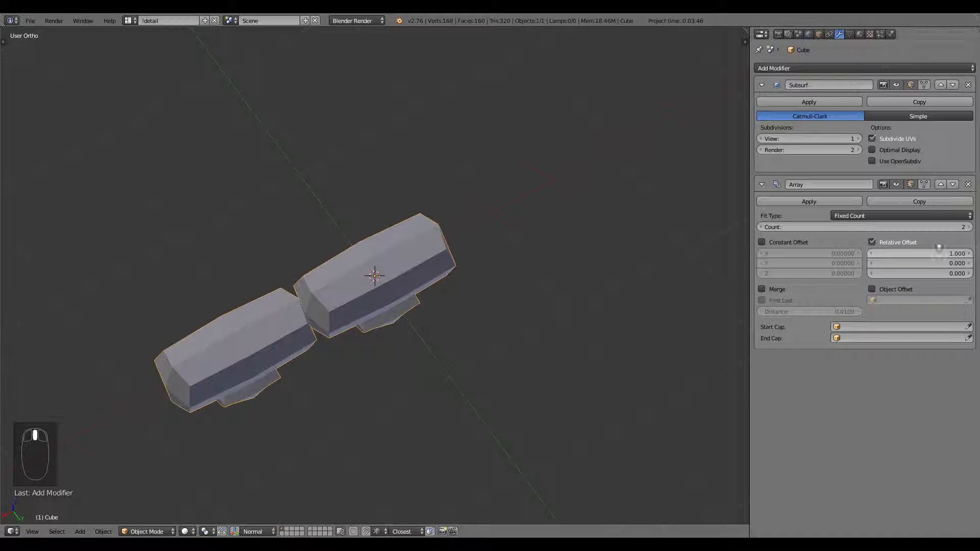
click(901, 242)
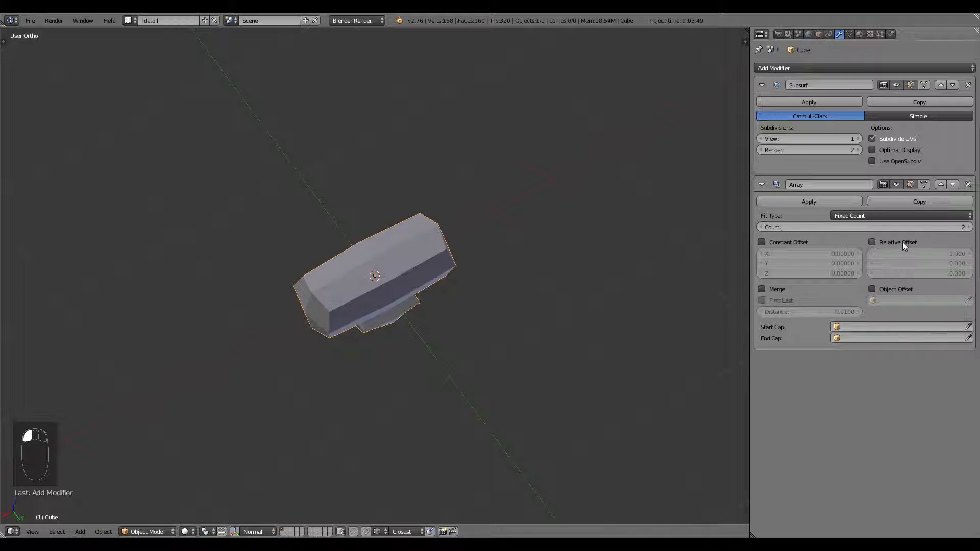
click(901, 289)
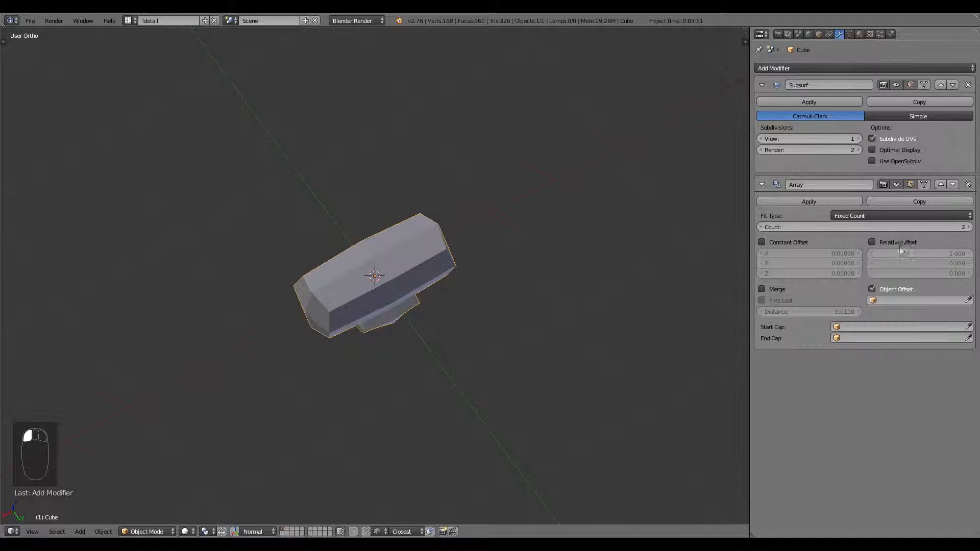
- Add a Plain Axes empty and assign it as the offset object of the cube's Array modifier
key(shift+a)
mouse_move(525, 343)
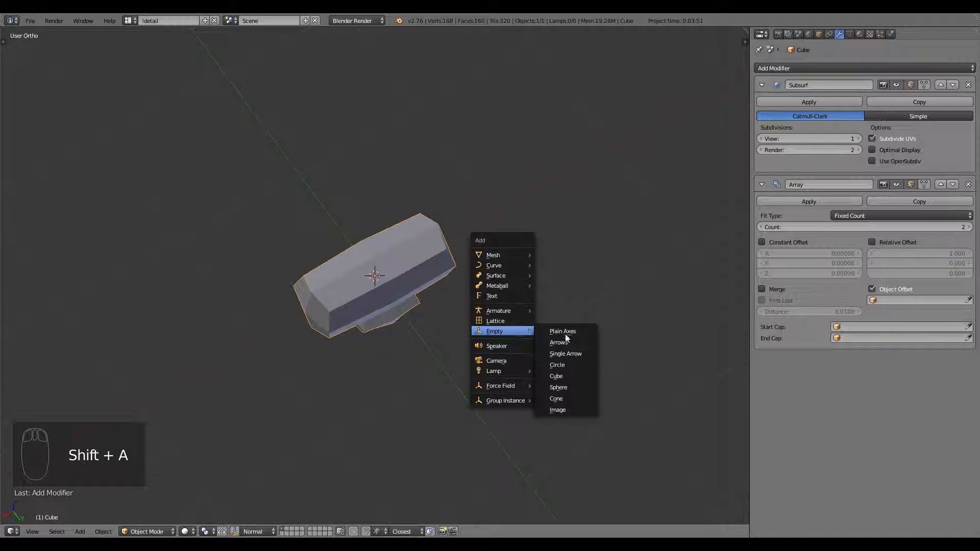
click(564, 334)
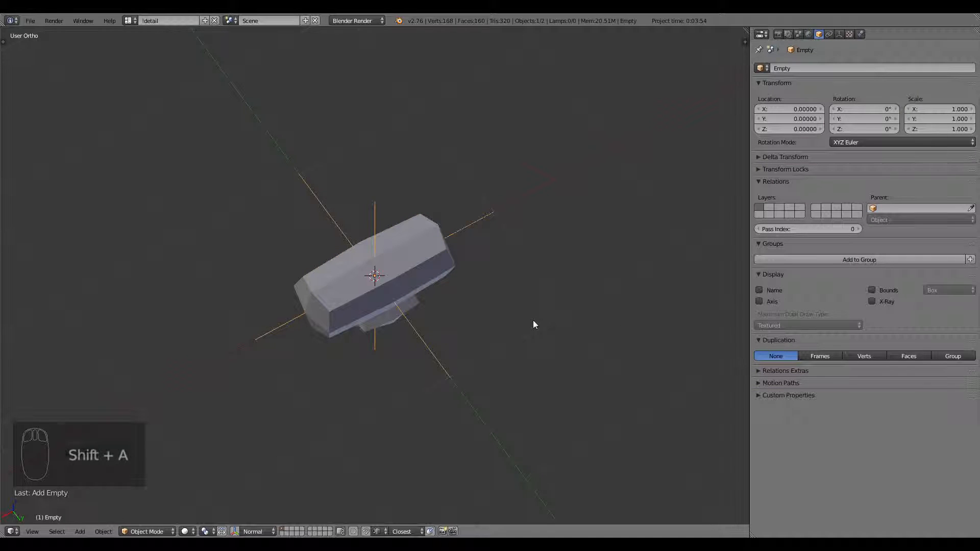
right_click(438, 292)
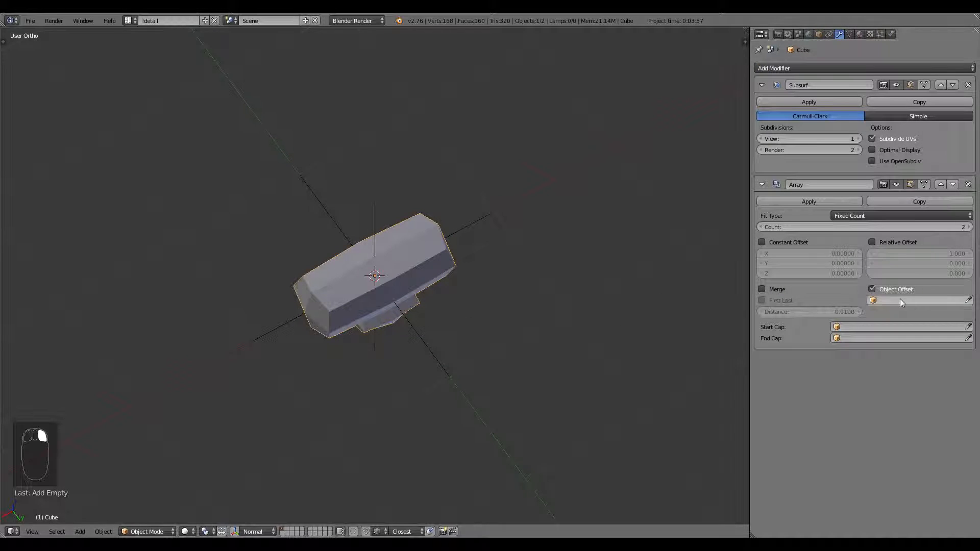
click(899, 300)
click(900, 315)
- Move the empty about 0.60 along the Y axis to space out the arrayed segments
right_click(430, 350)
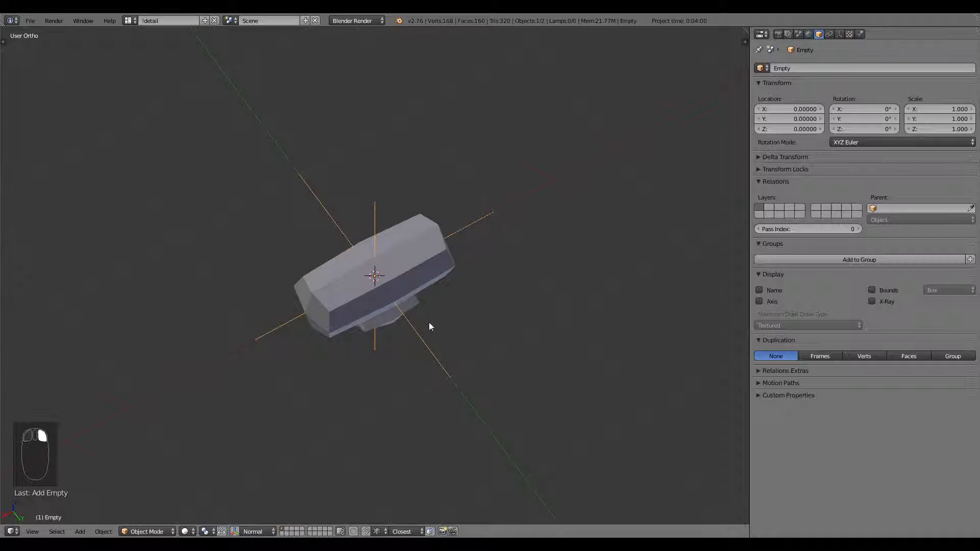
key(g)
key(y)
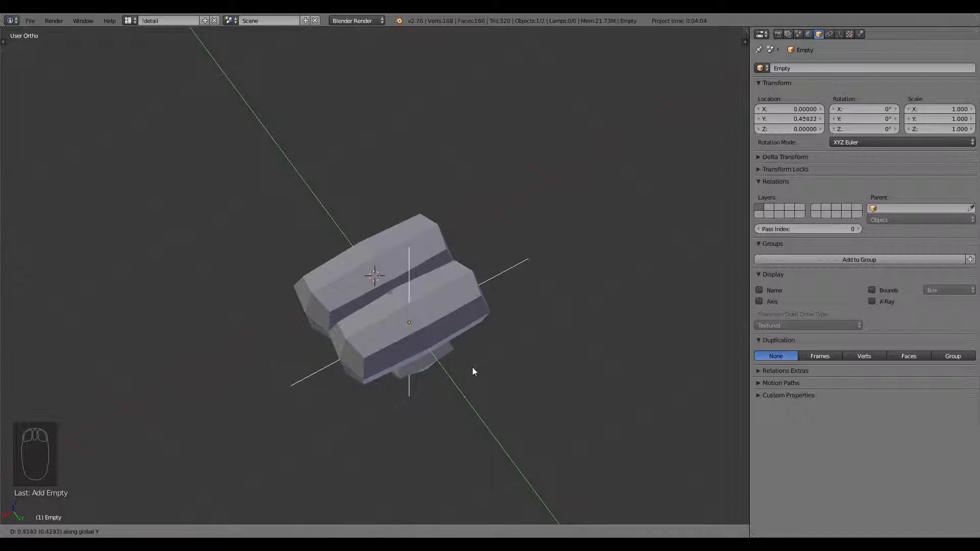
click(476, 382)
middle_drag(476, 382, 494, 340)
key(g)
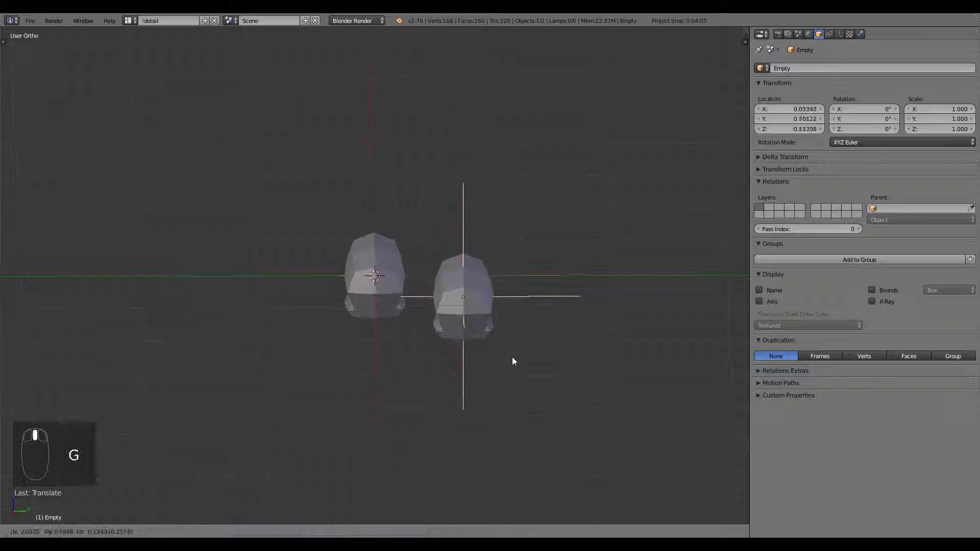
right_click(507, 319)
- Set the cube's array count to 35 and bring the whole row of segments into view
right_click(390, 305)
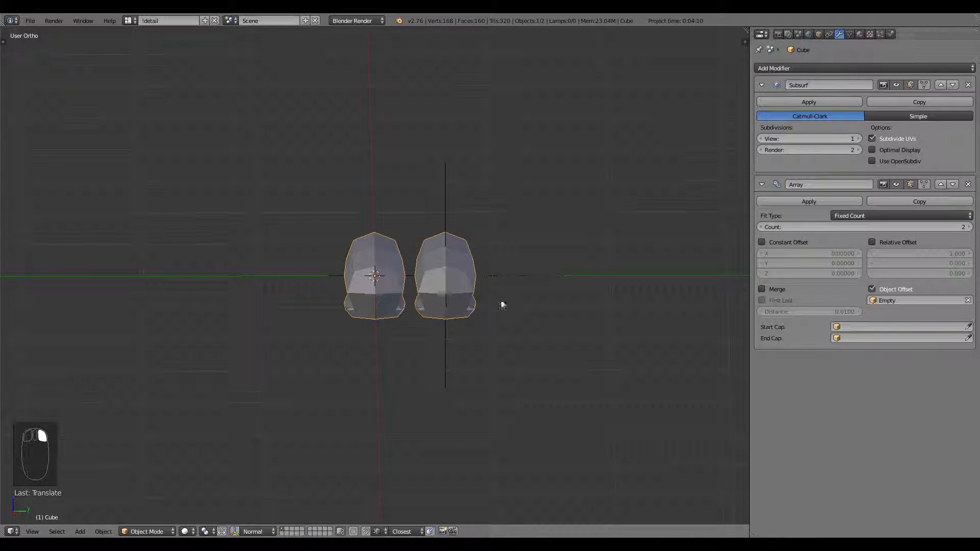
drag(849, 227, 911, 227)
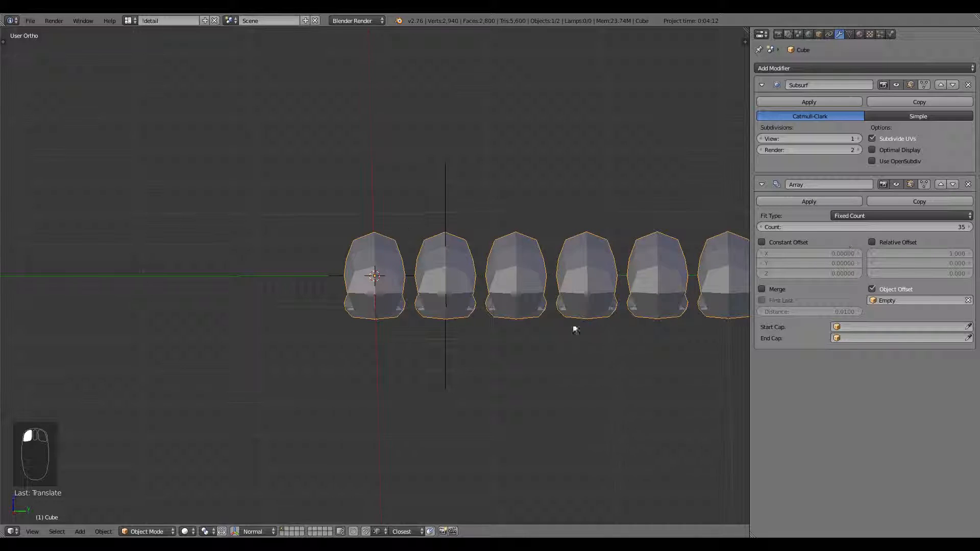
scroll(449, 383, down, 5)
middle_drag(448, 383, 573, 388)
middle_drag(551, 367, 464, 394)
- Try moving and rotating the empty freely to test how the arrayed segments respond
right_click(475, 360)
key(g)
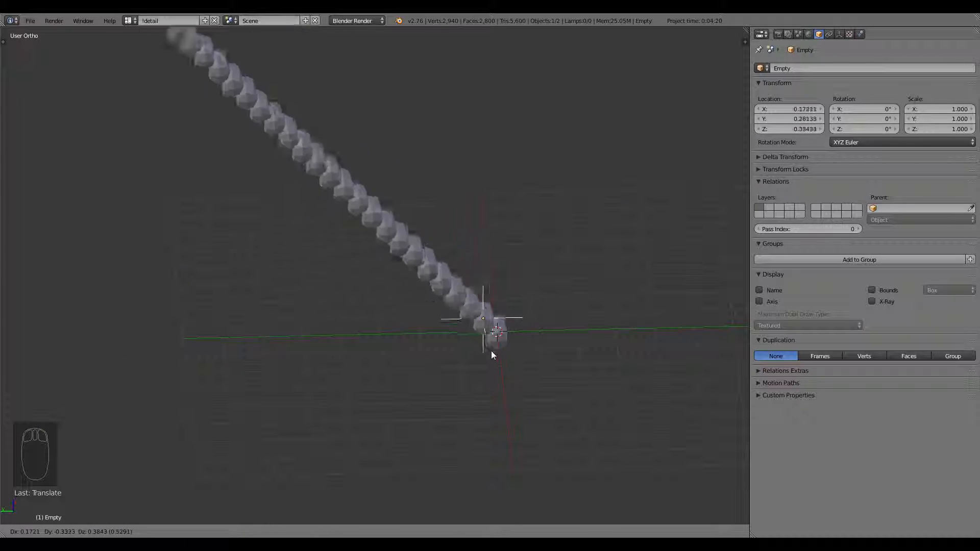
right_click(495, 361)
middle_drag(512, 378, 503, 412)
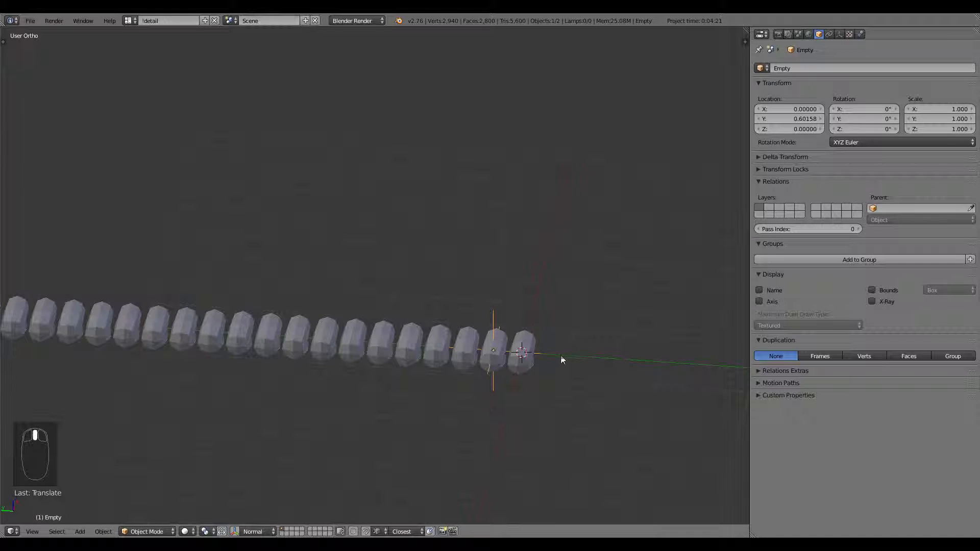
key(r)
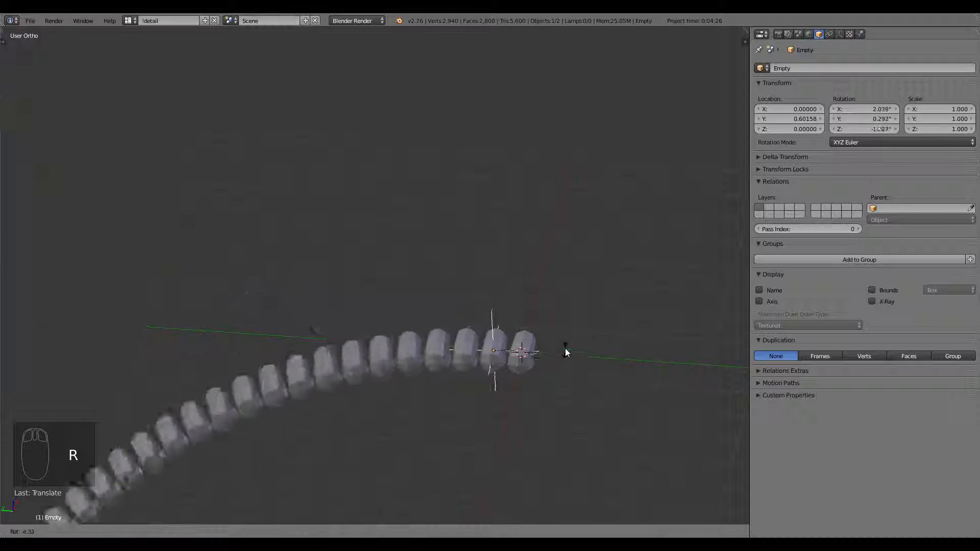
right_click(570, 370)
- Scale the empty to 0.970 so the arrayed segments taper along the row
key(s)
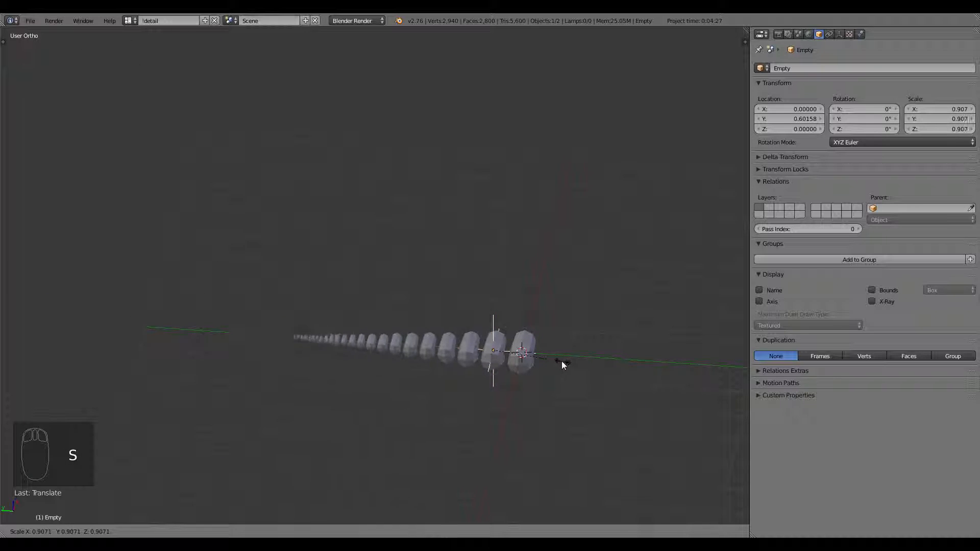
click(550, 374)
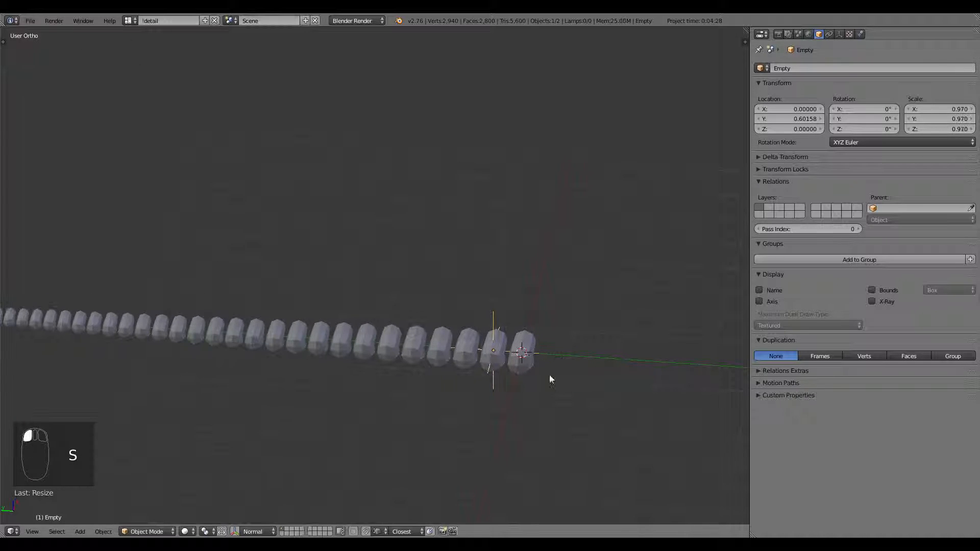
- Move the empty along the Y axis to about 0.40 to pack the arrayed segments closer together
middle_drag(549, 374, 525, 460)
key(g)
key(y)
click(501, 402)
- Try a free trackball rotation of the empty to test how the arrayed segments twist
key(r)
key(r)
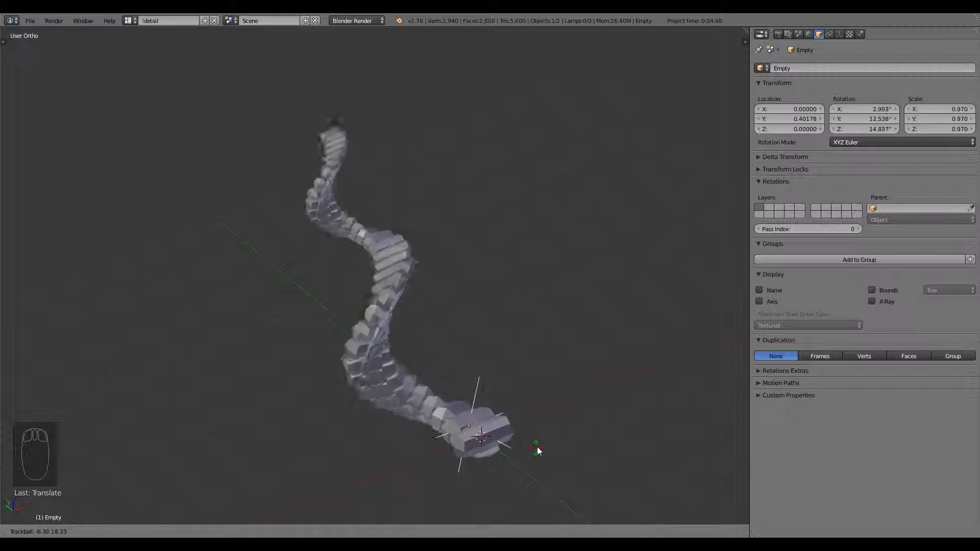
click(554, 440)
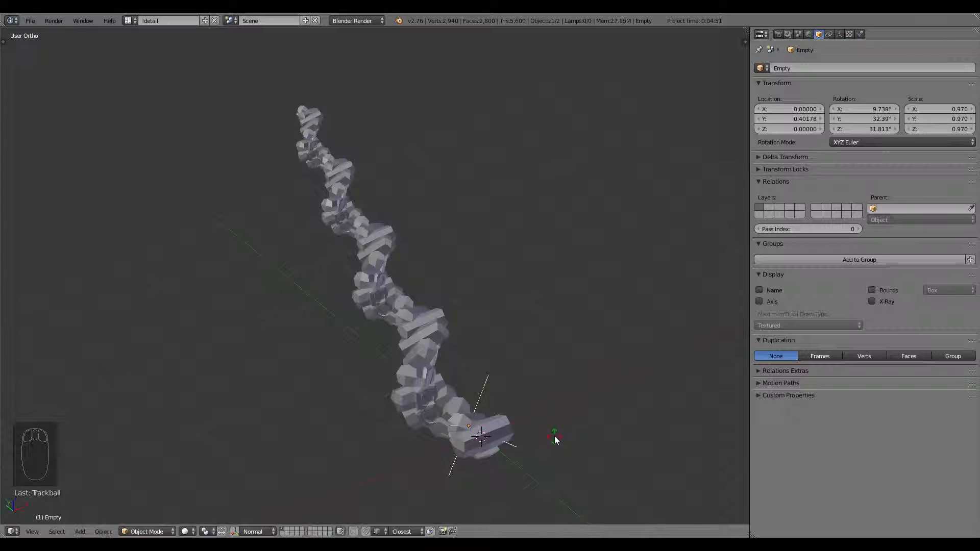
- Try adding a Copy Rotation constraint to the empty and rotating it freely in the view
click(829, 34)
click(836, 69)
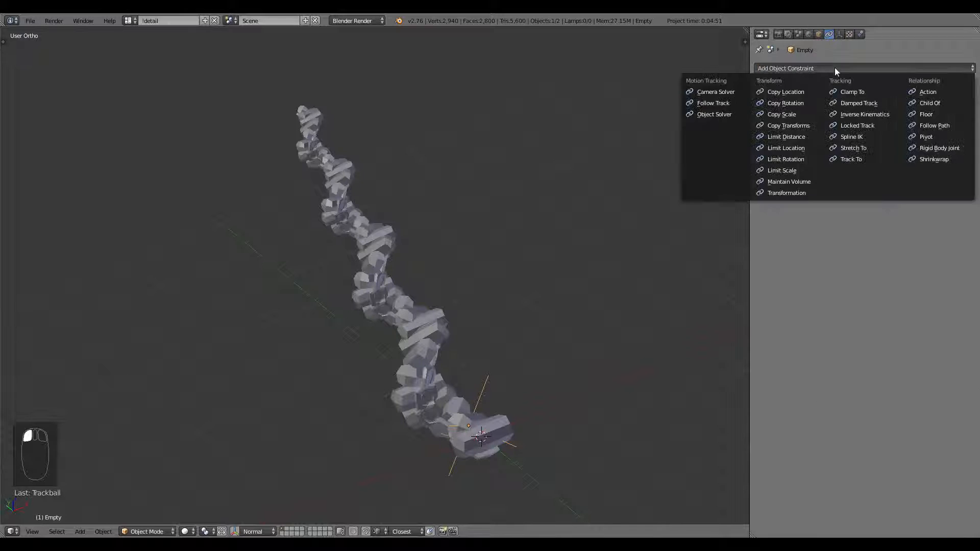
click(785, 103)
key(r)
key(r)
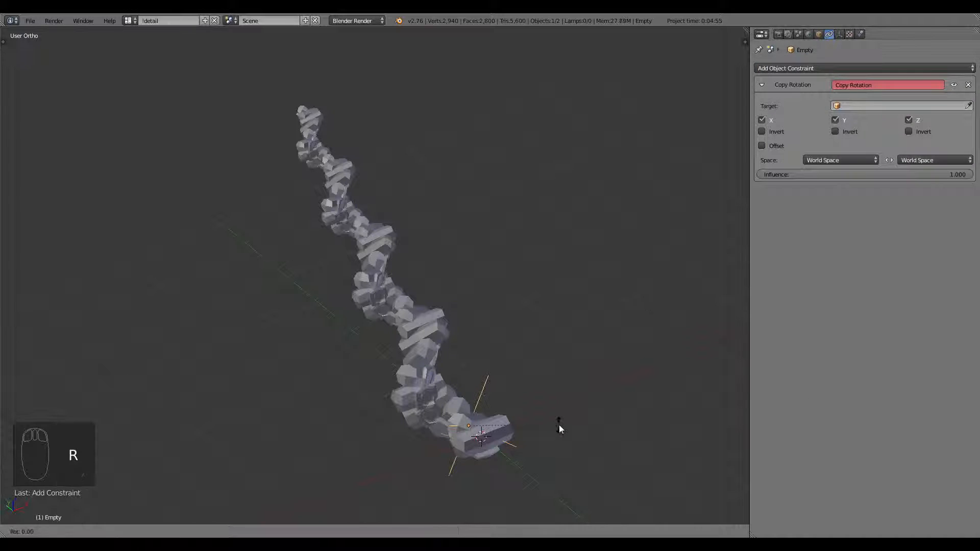
click(581, 409)
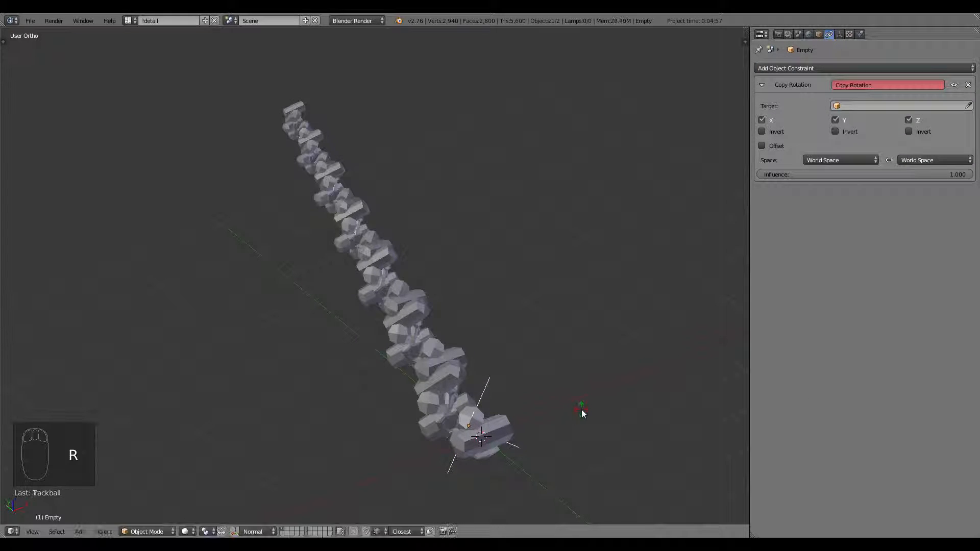
middle_drag(581, 409, 474, 424)
scroll(475, 425, down, 3)
key(r)
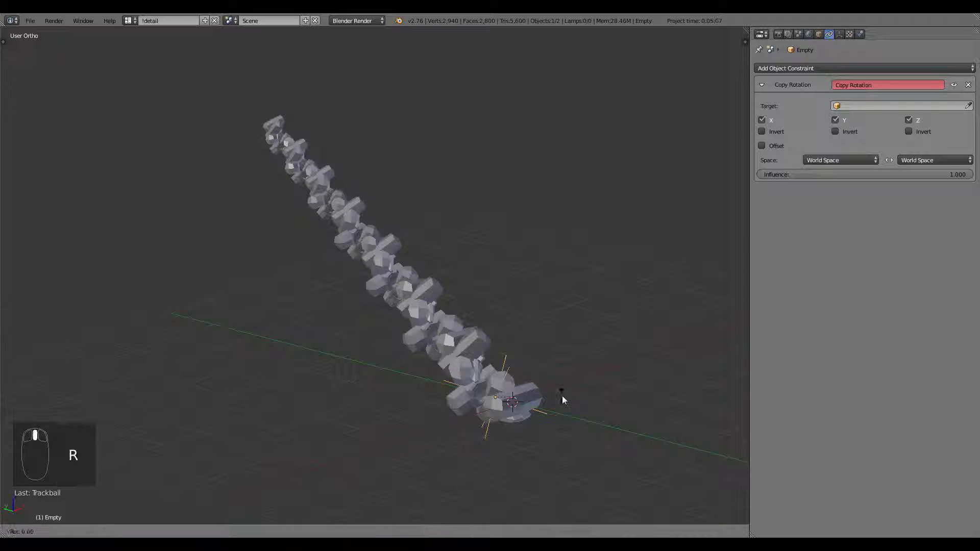
click(562, 396)
- Show the empty's transform values beside the 3D view and delete its Copy Rotation constraint
key(n)
scroll(684, 187, up, 3)
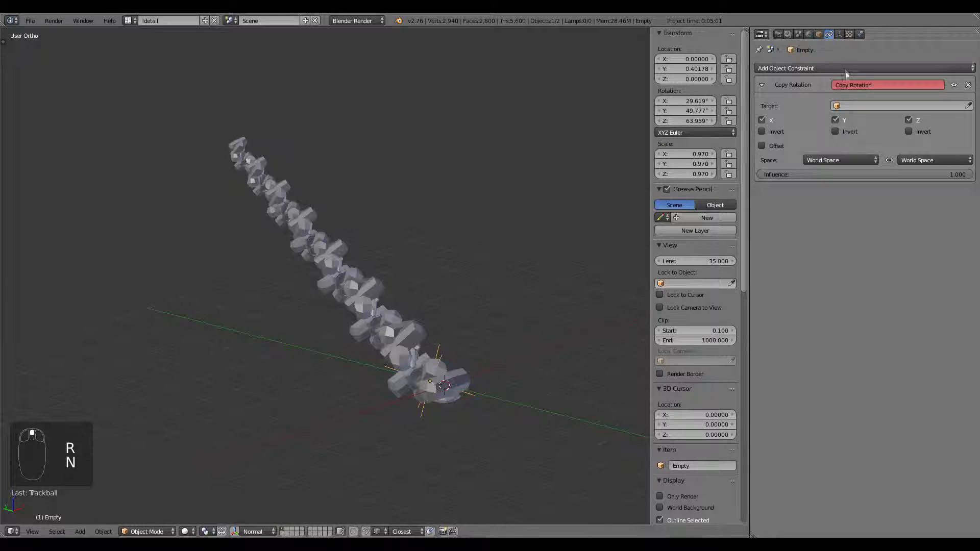
click(967, 85)
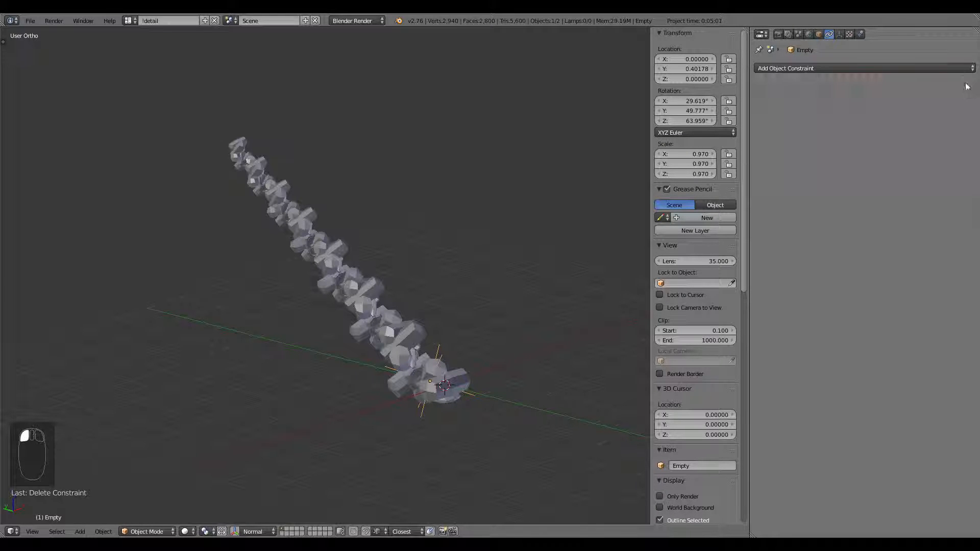
- Try a Limit Location constraint on the empty and replace it with a Limit Rotation constraint
click(868, 68)
click(804, 147)
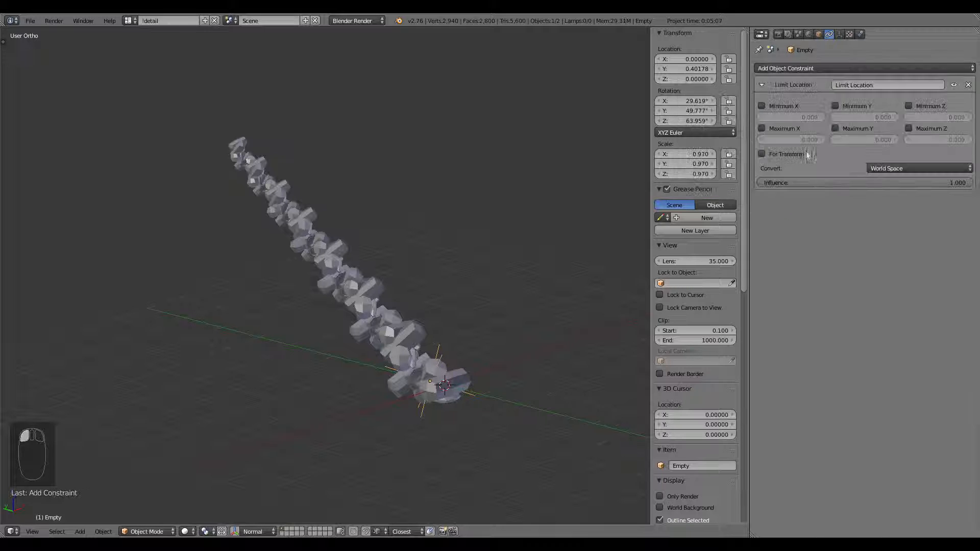
click(968, 86)
click(928, 69)
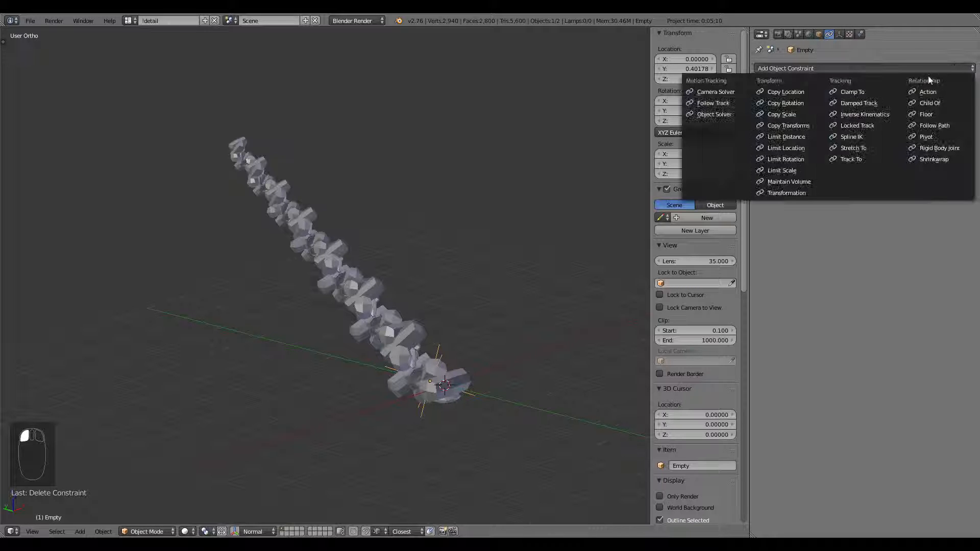
click(788, 159)
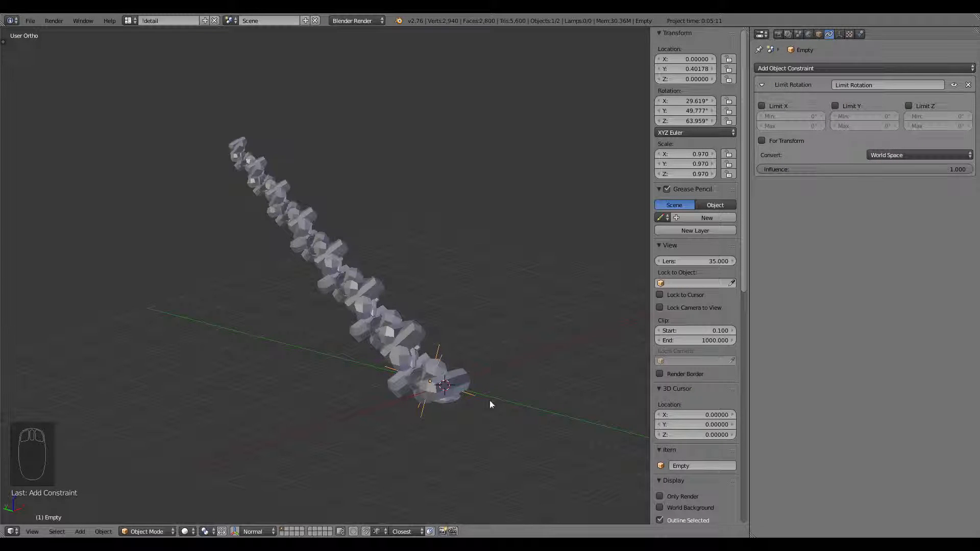
- Clear the empty's rotation and test rotating it about 32.6° around the global Y axis
key(alt+r)
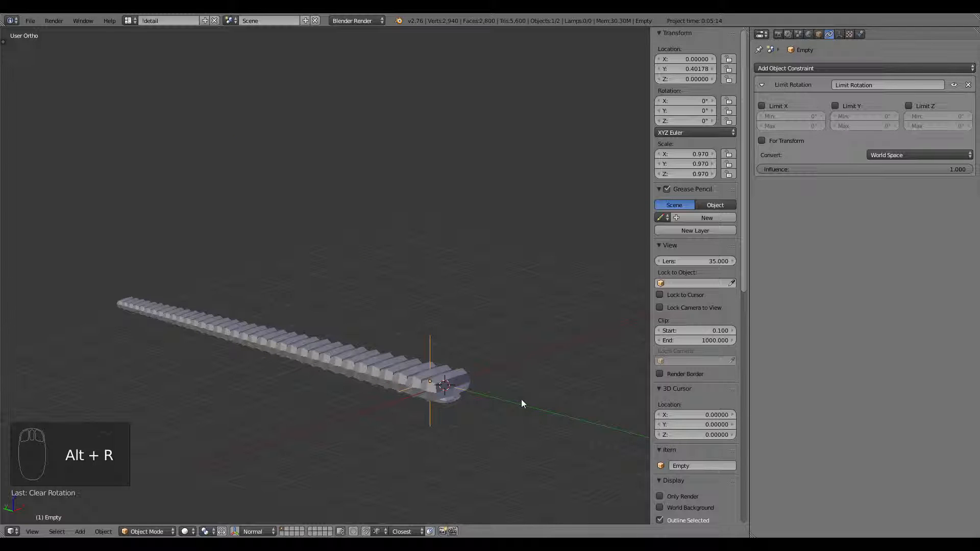
middle_drag(469, 399, 454, 418)
key(r)
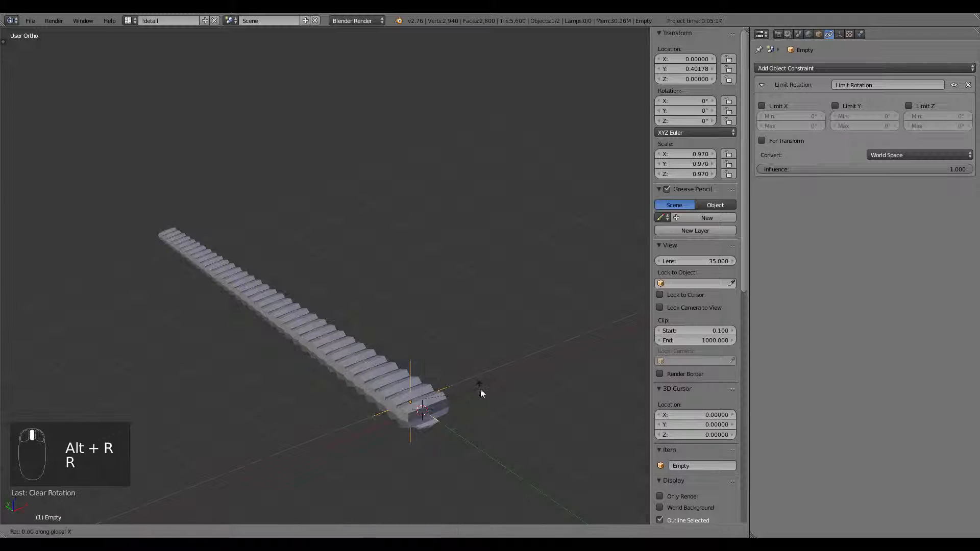
middle_click(480, 389)
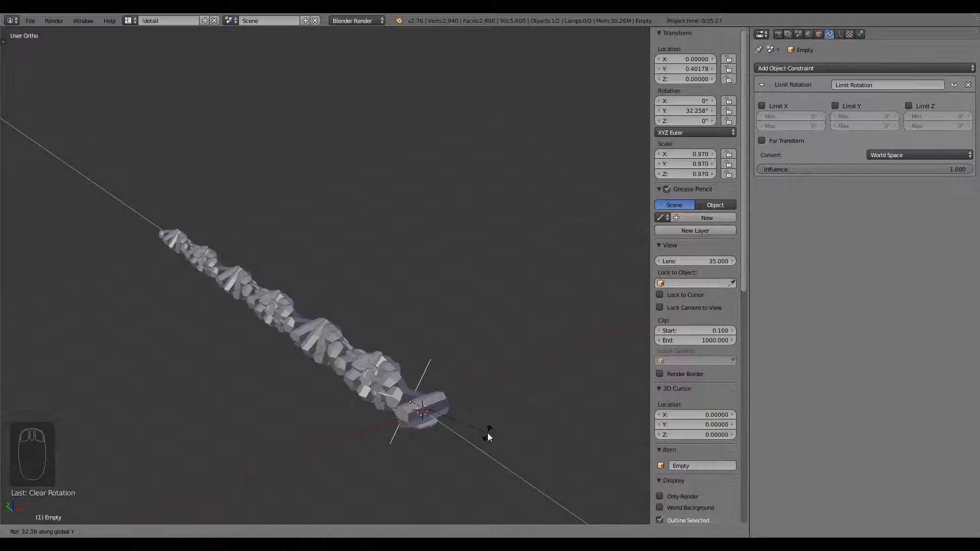
click(488, 434)
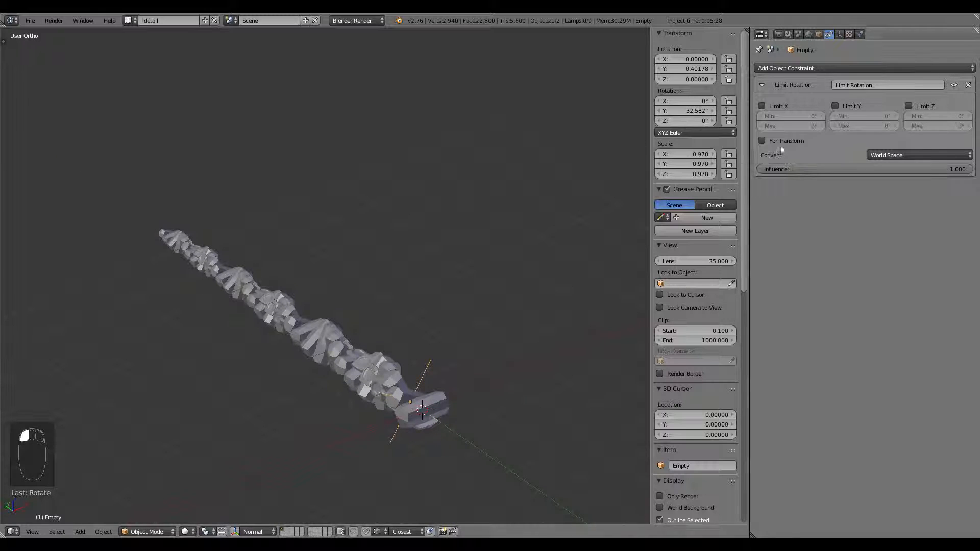
- Try the Limit Rotation constraint in Local Space, then delete it and clear the empty's rotation
click(942, 155)
click(931, 131)
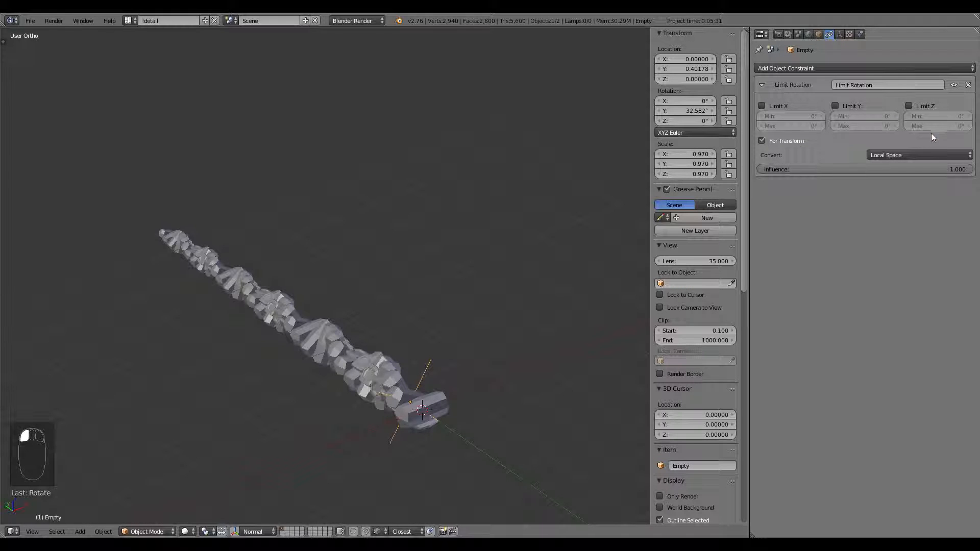
click(789, 143)
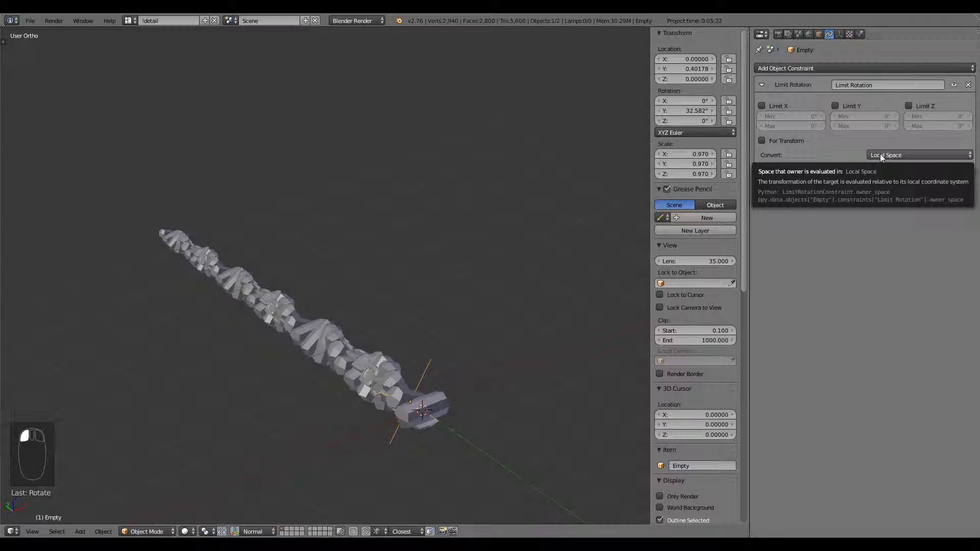
click(968, 84)
key(alt+r)
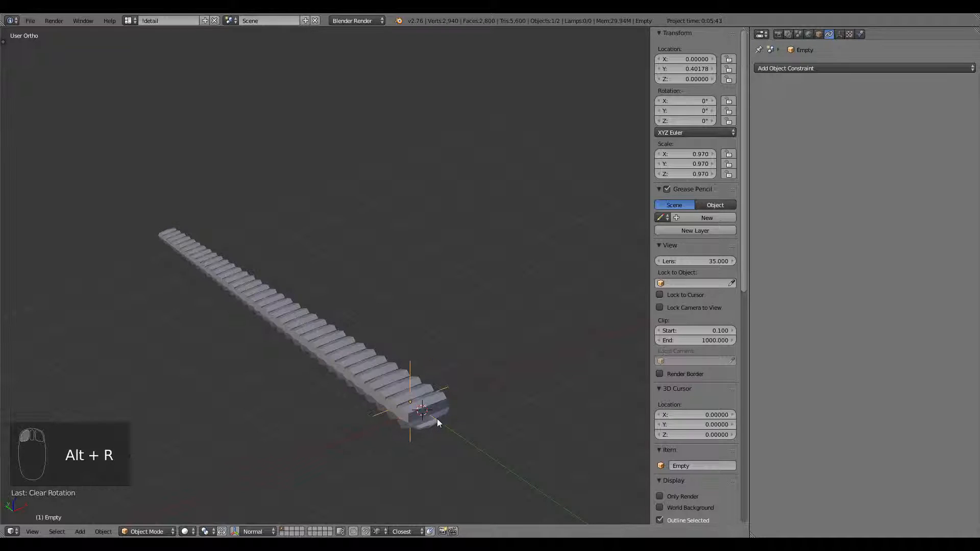
- Try another trackball rotation of the unconstrained empty to preview the tentacle's curling, and cancel it
middle_drag(437, 418, 536, 409)
key(r)
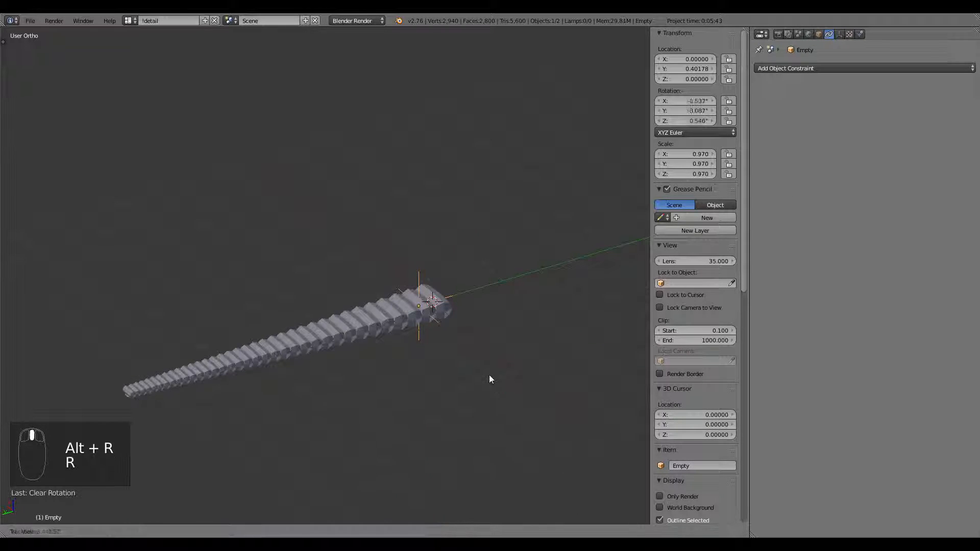
key(r)
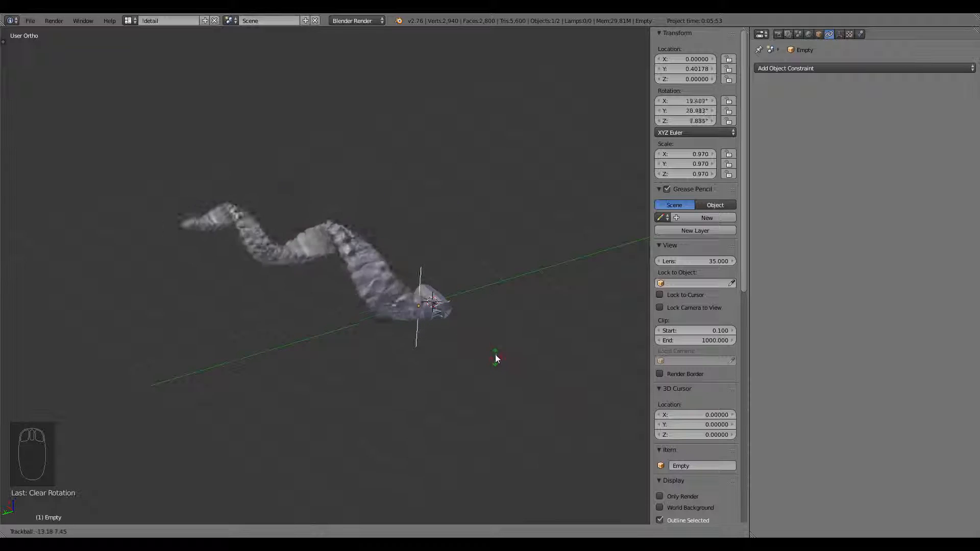
right_click(485, 370)
- Add a single-bone armature at the origin, at the base of the tentacle
middle_drag(485, 369, 501, 382)
right_click(447, 373)
key(shift+a)
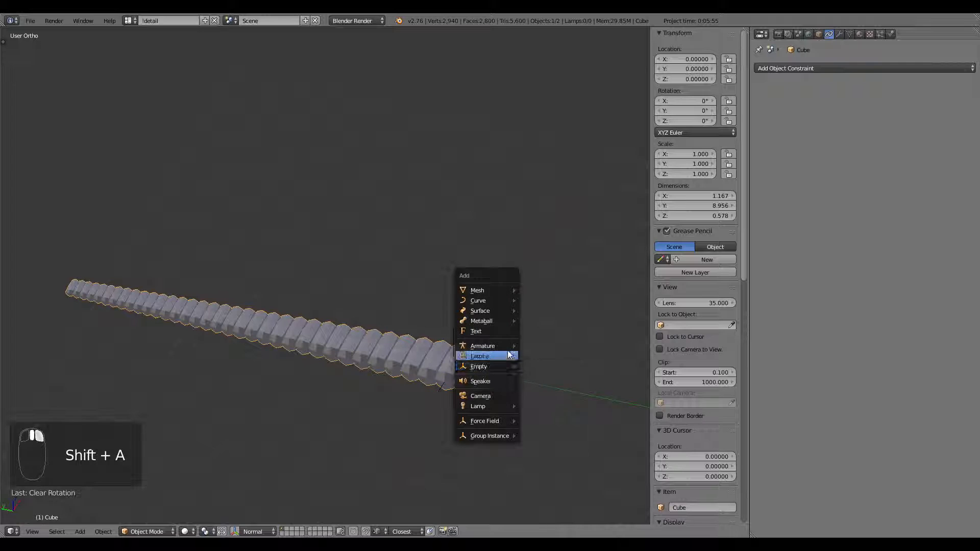
click(529, 348)
mouse_move(529, 349)
middle_down()
mouse_move(493, 357)
mouse_move(493, 380)
middle_up()
- In edit mode, move the armature's bone along Y to about -1.12, away from the tentacle's base
key(Tab)
key(z)
key(z)
scroll(493, 380, up, 3)
scroll(493, 380, down, 3)
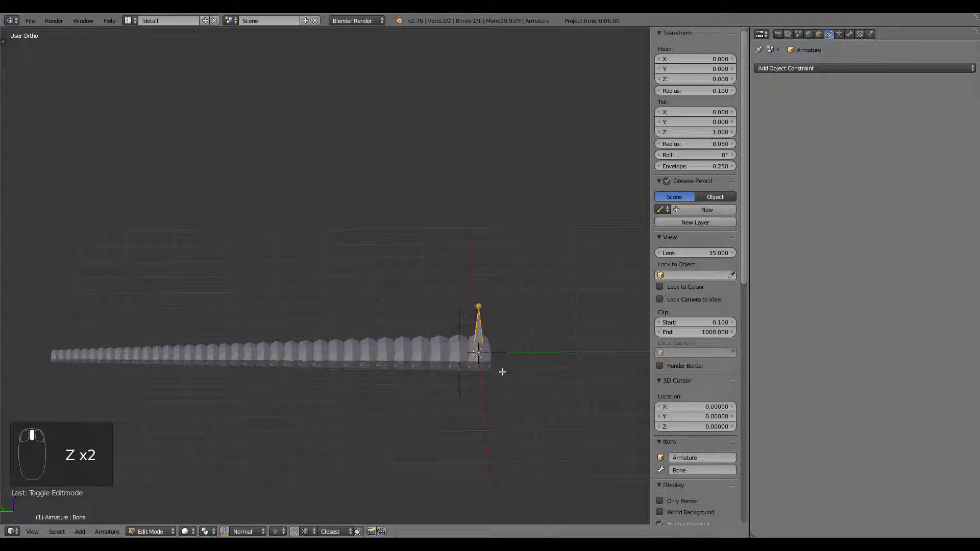
scroll(501, 358, down, 1)
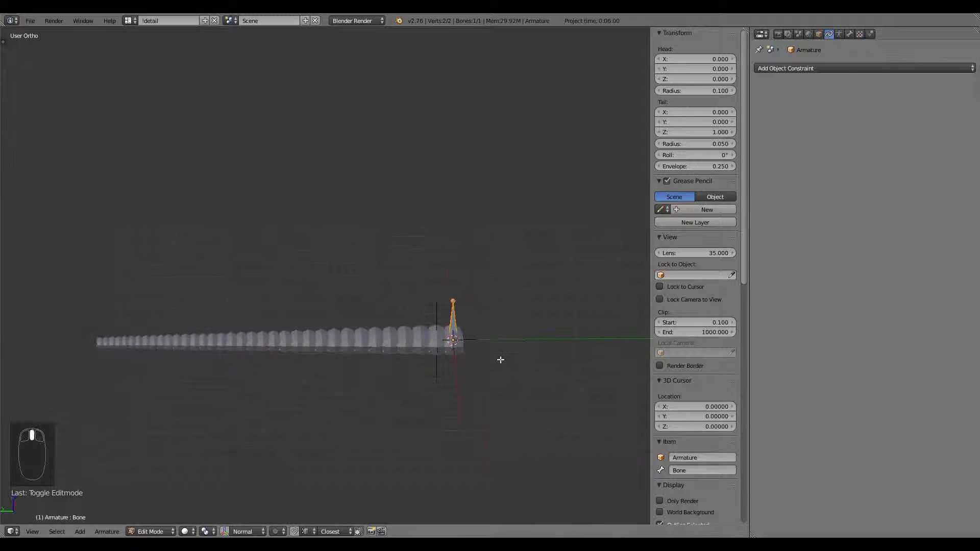
middle_drag(499, 359, 514, 382)
key(g)
key(y)
click(540, 369)
key(Tab)
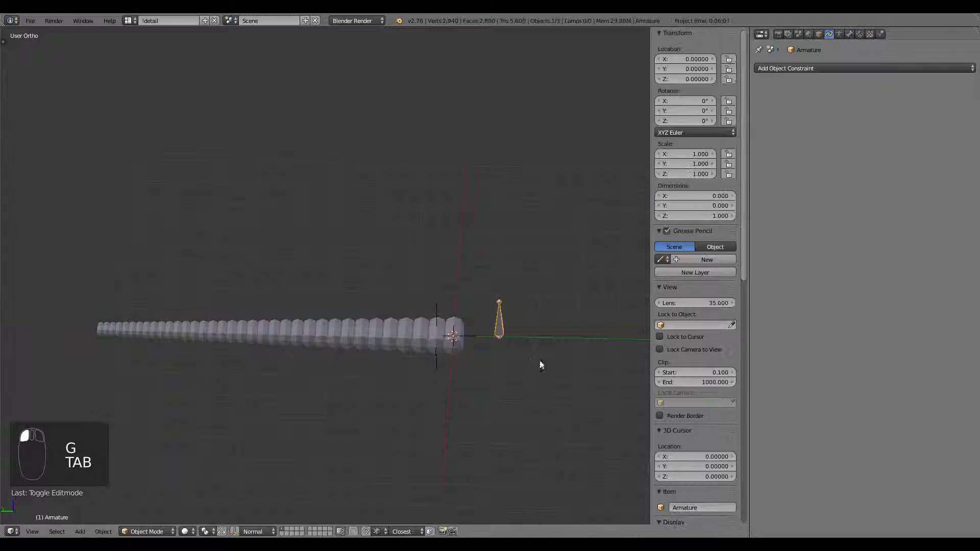
- Add a UV sphere and move it along Y to about -1.04 at the tentacle's base
key(shift+a)
mouse_move(550, 284)
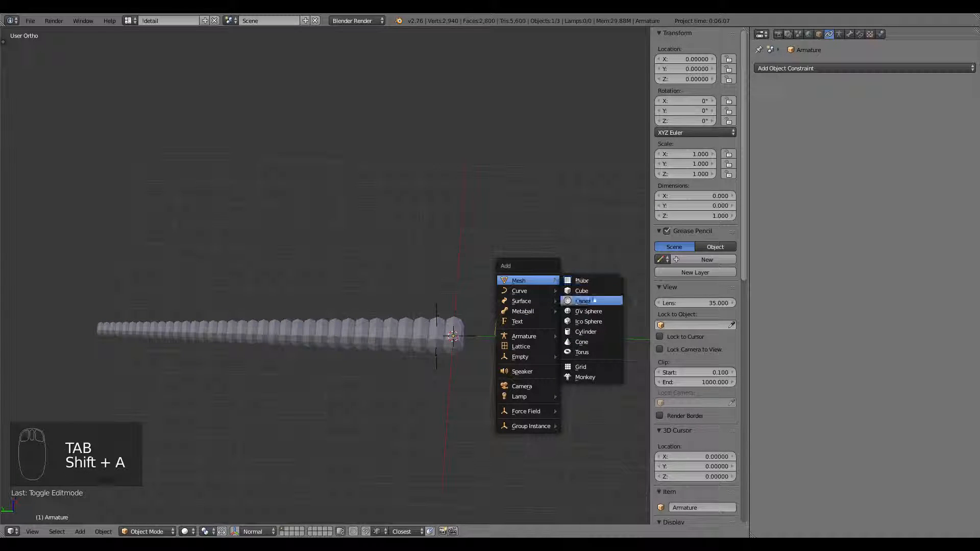
click(600, 312)
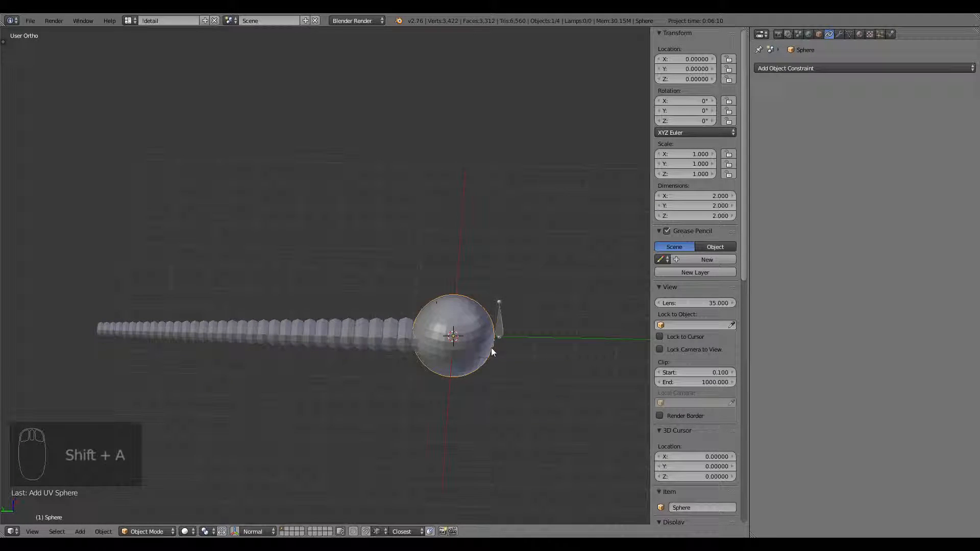
key(g)
key(y)
click(534, 356)
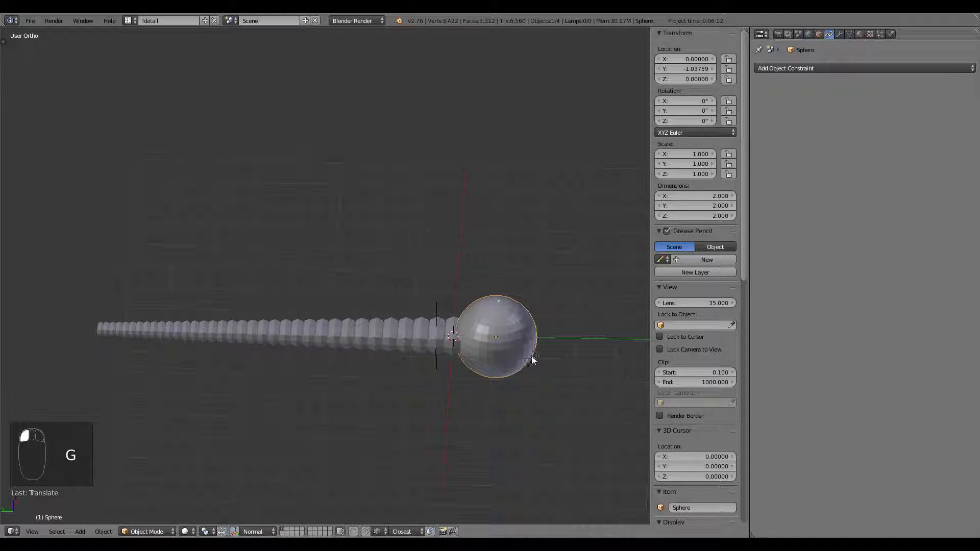
- Scale the sphere to about 1.196 and raise it along Z to about 0.55
key(s)
click(532, 352)
key(g)
key(z)
click(533, 345)
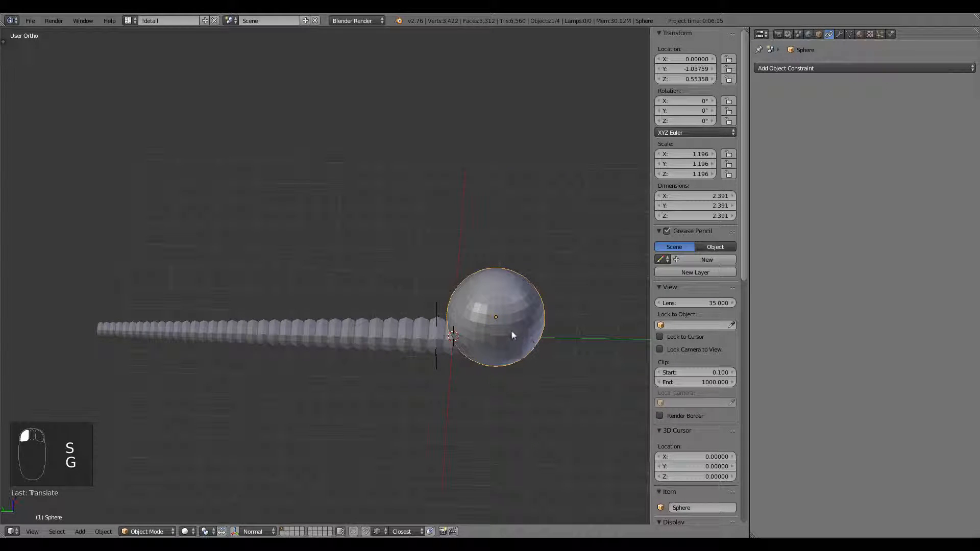
- In wireframe display, extrude a second bone from the armature bone's tip along Y to about 0.26
key(z)
shift+right_click(502, 325)
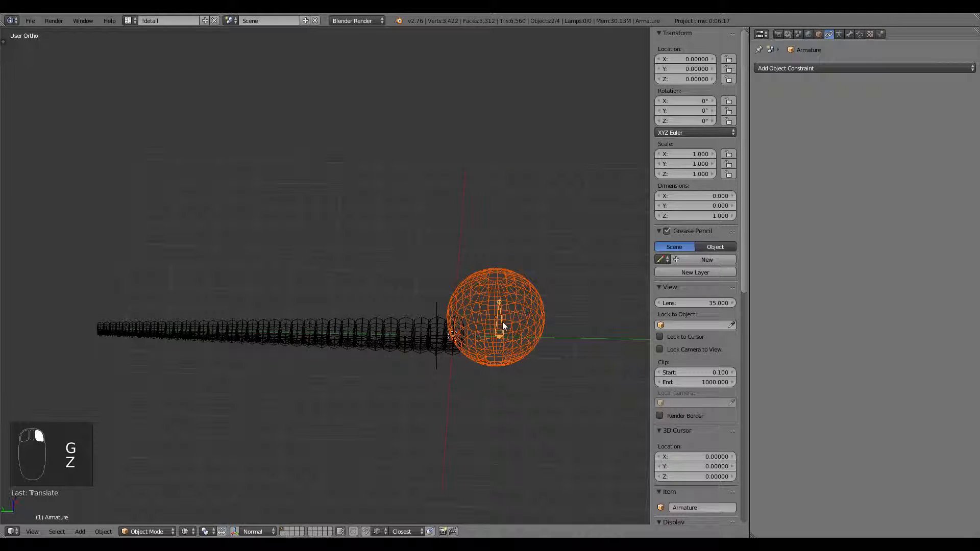
key(Tab)
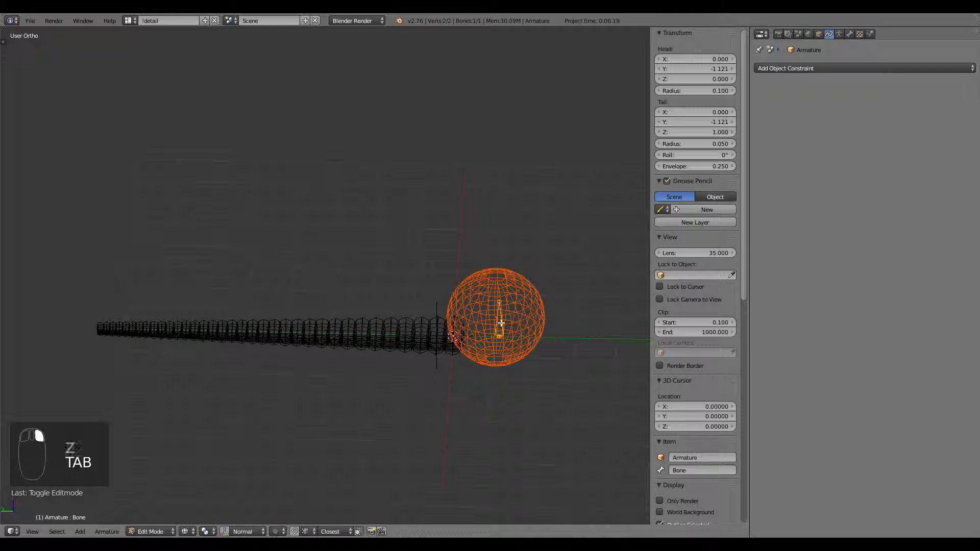
key(KP_Decimal)
scroll(511, 347, down, 5)
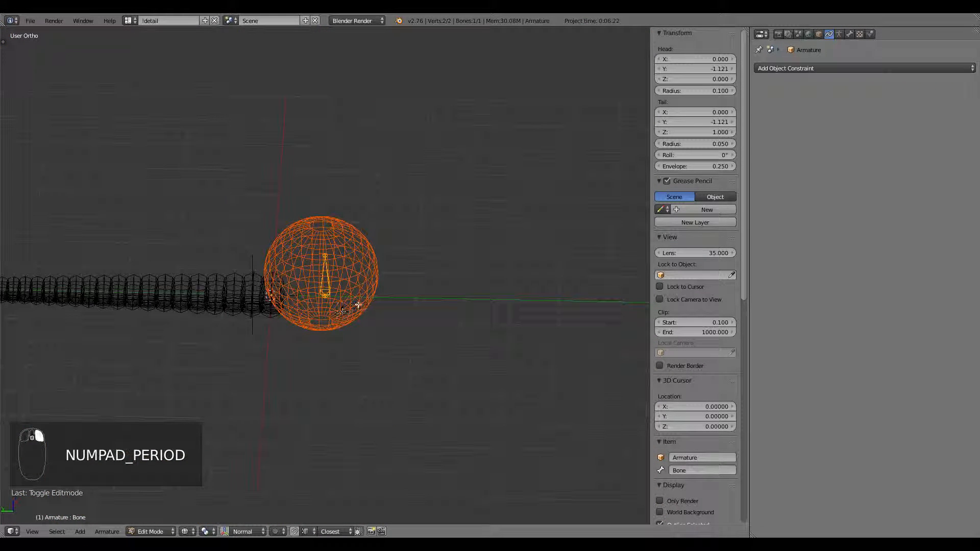
key(e)
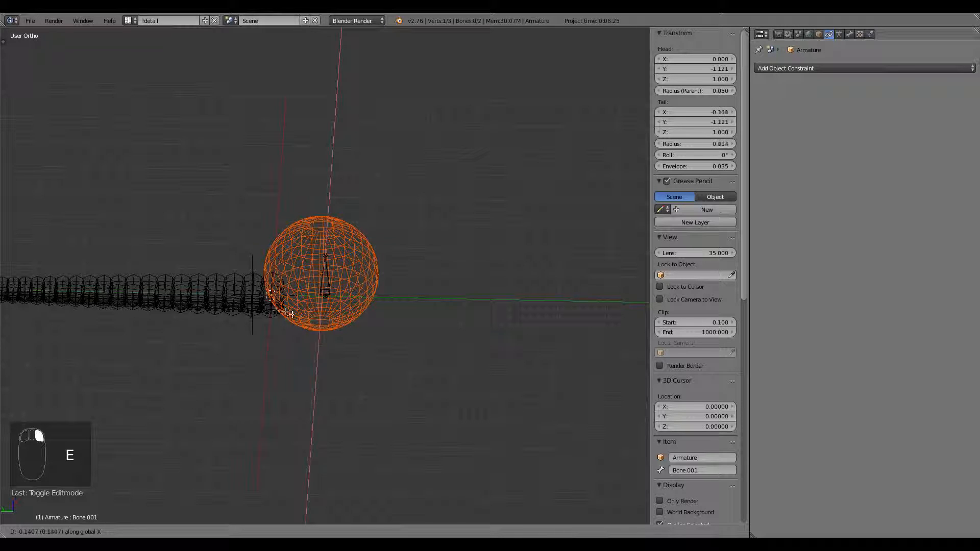
right_click(294, 263)
- Disconnect the extruded bone from the tip of its parent bone
key(alt+p)
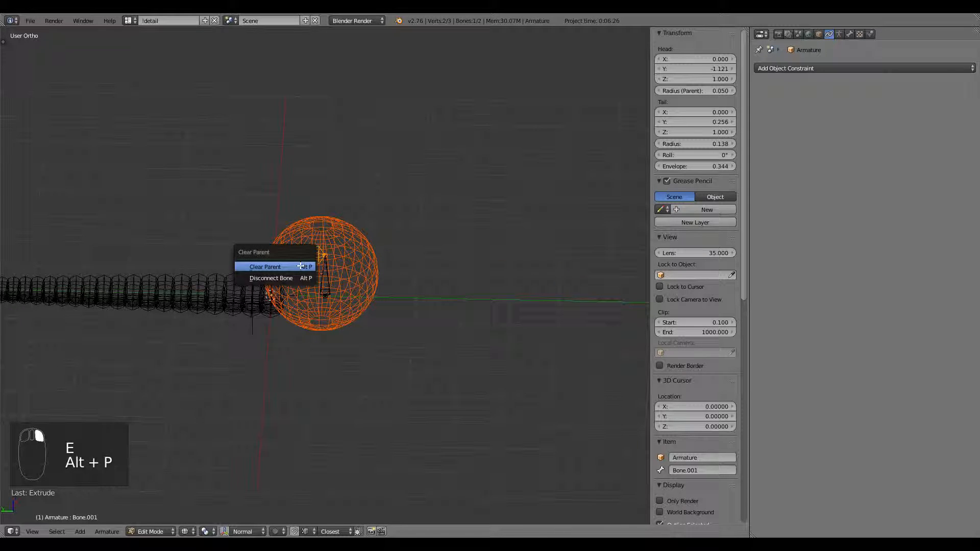
click(303, 278)
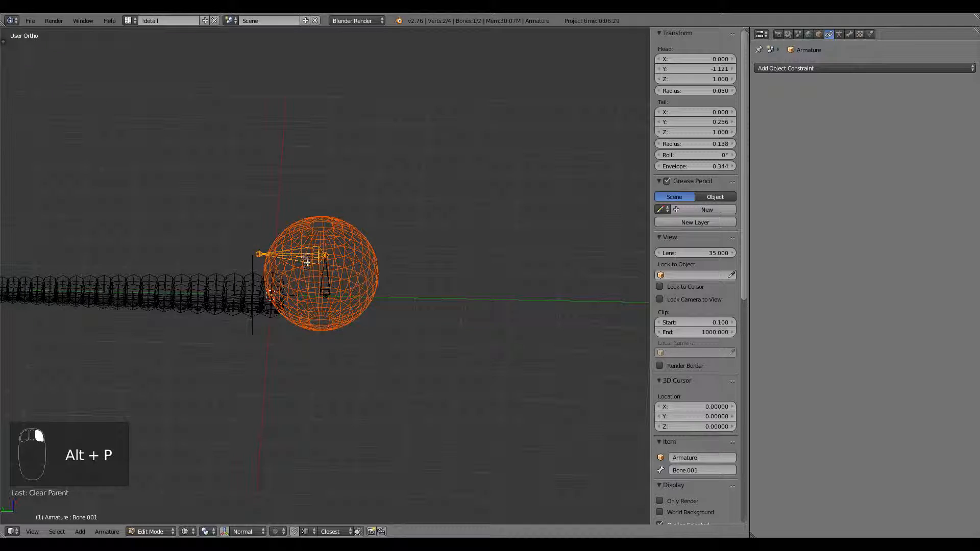
key(KP_1)
key(KP_3)
key(KP_5)
key(KP_5)
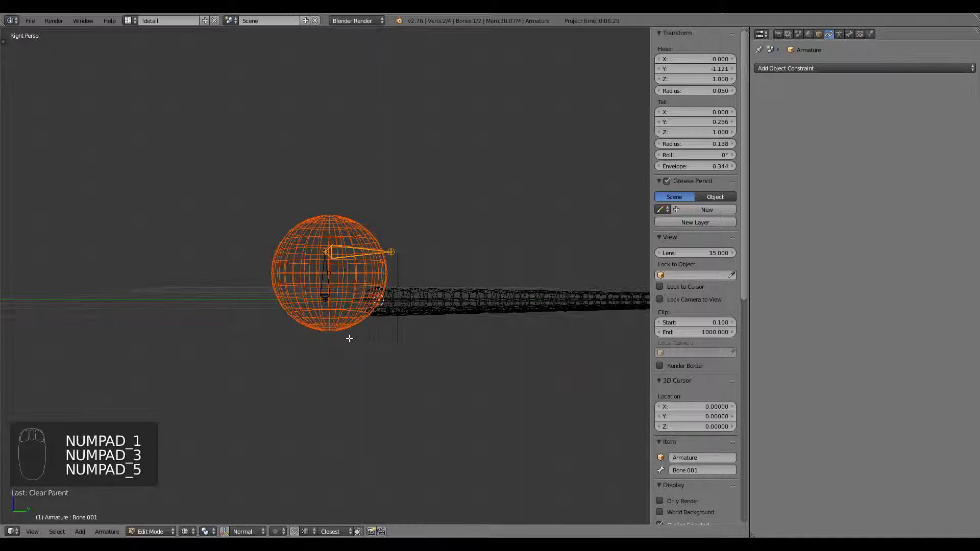
- In right orthographic view, move the disconnected bone onto the tentacle's base with its head at about Y -0.172, Z -0.024
key(g)
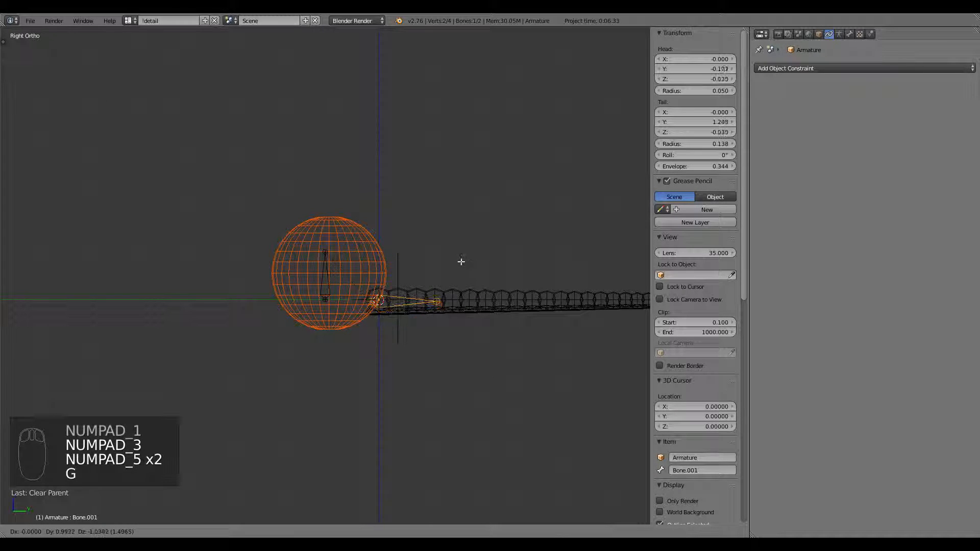
click(460, 261)
shift+middle_drag(460, 329, 380, 364)
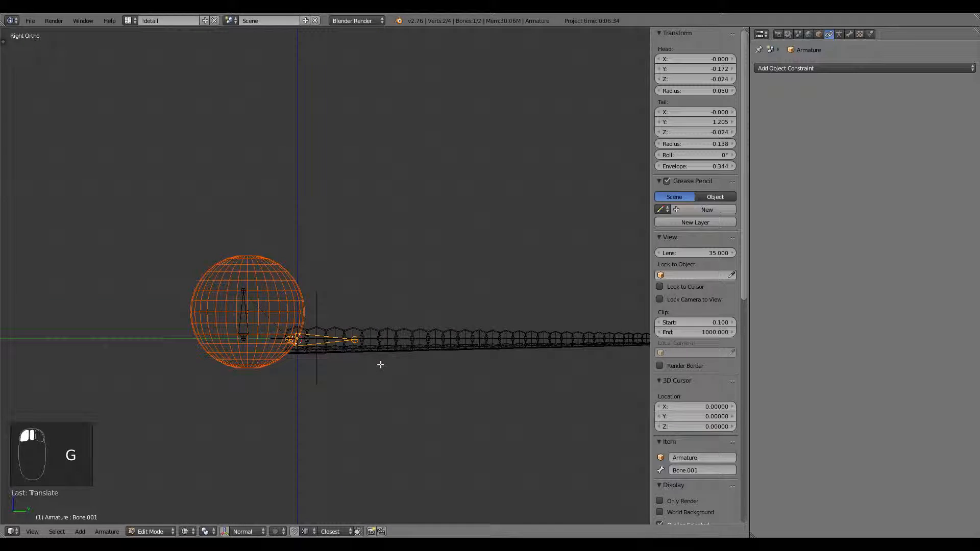
- Turn off Deform for the tentacle bone and extend its tip along Y to about 1.536
click(849, 34)
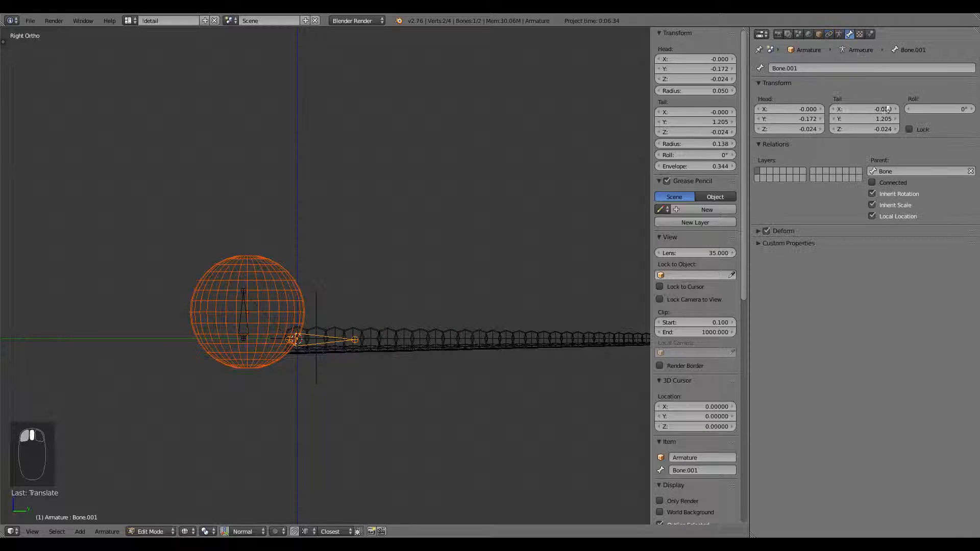
click(767, 232)
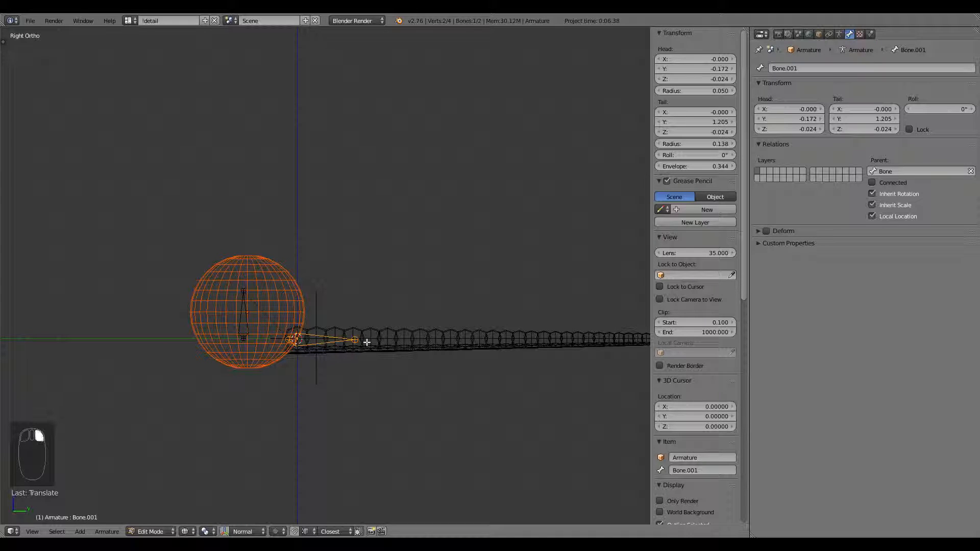
key(g)
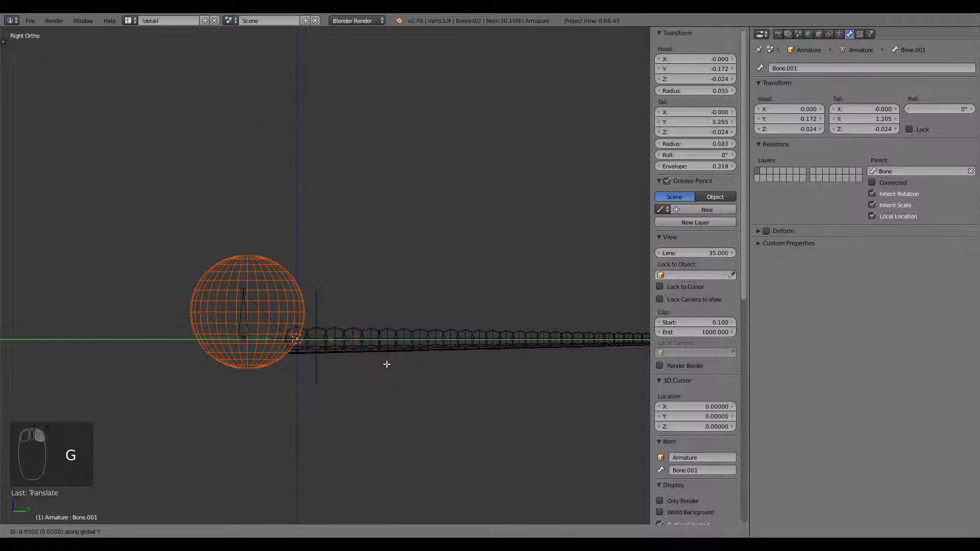
click(427, 364)
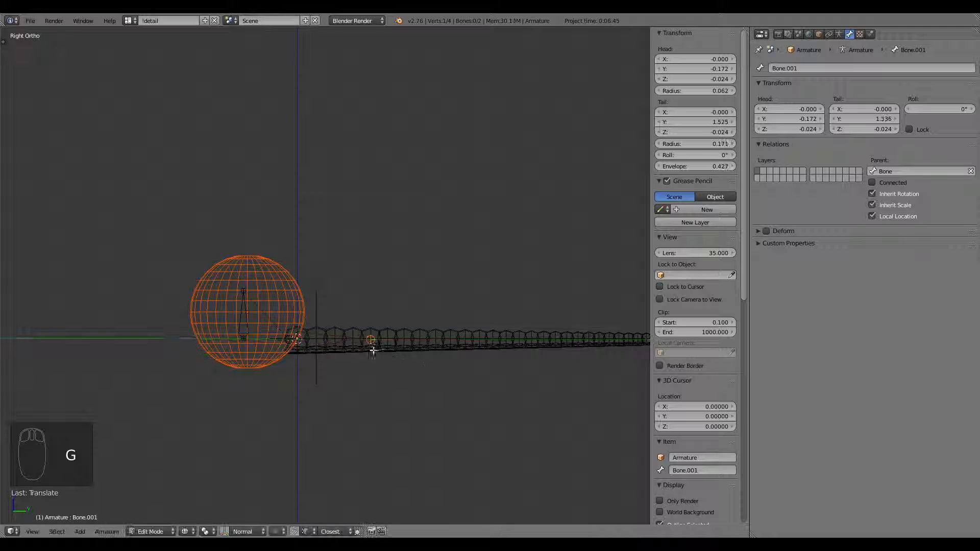
shift+middle_drag(419, 357, 356, 387)
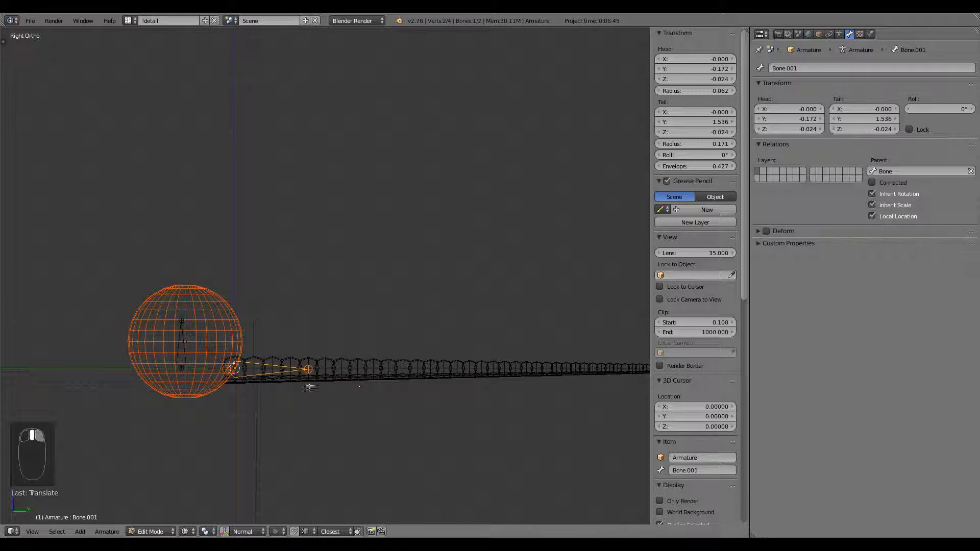
- In Pose Mode, parent the empty to the tentacle bone with the Bone option
key(ctrl+Tab)
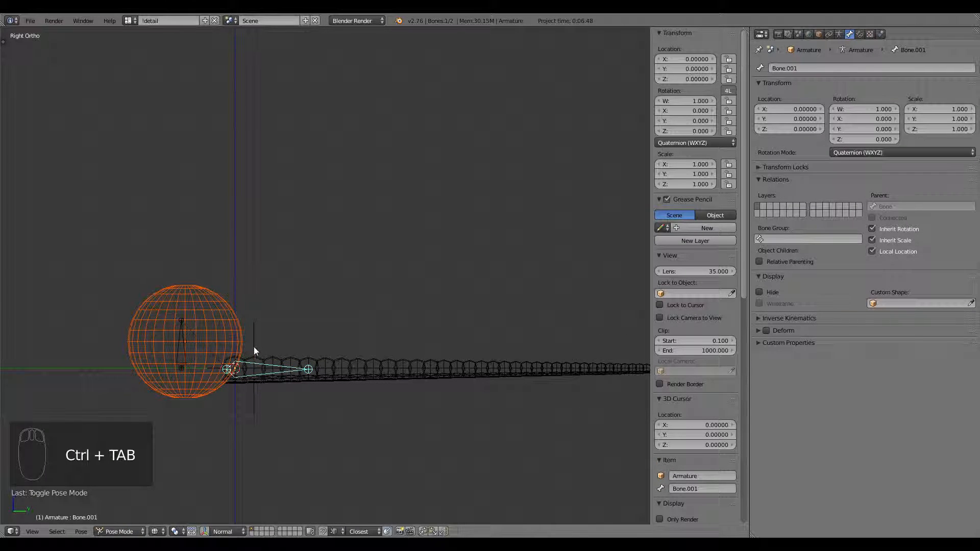
right_click(279, 368)
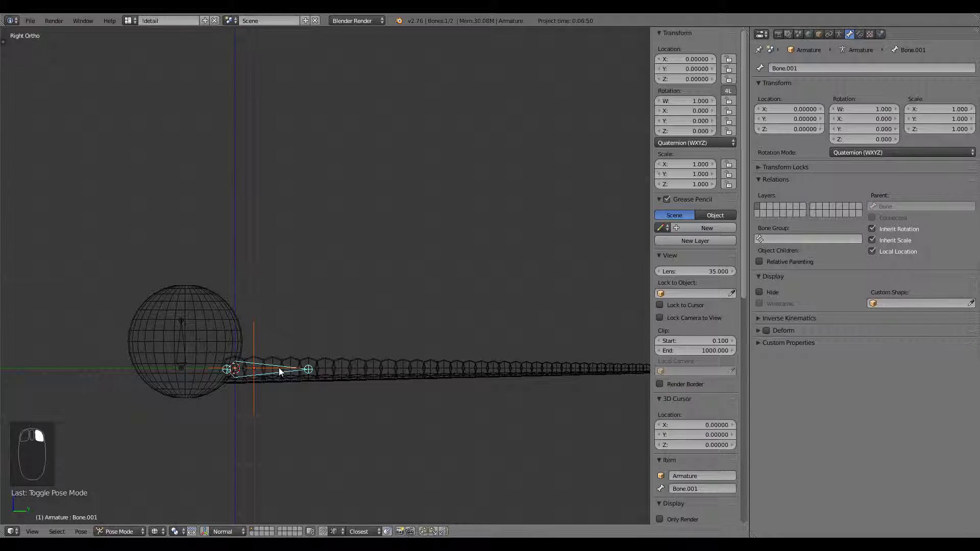
key(ctrl+p)
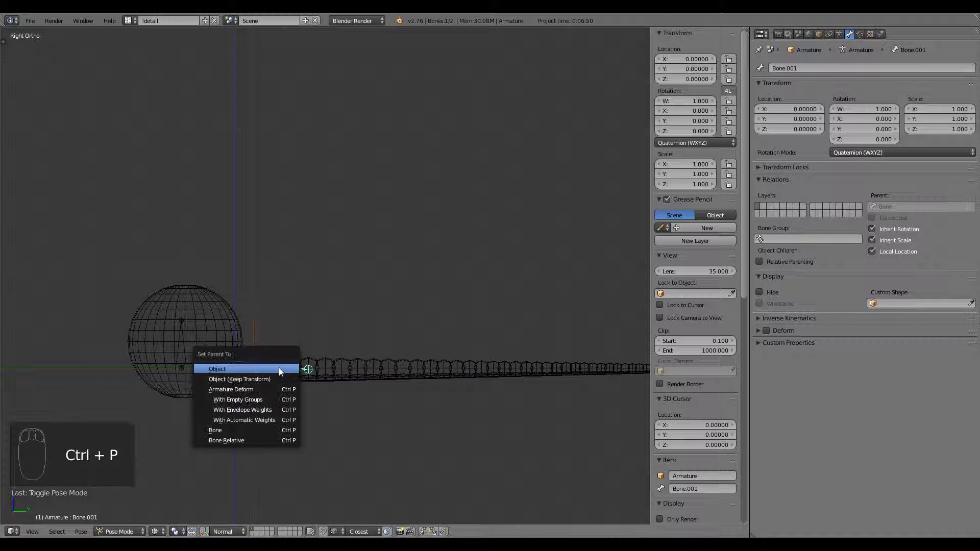
click(255, 430)
- Test the tentacle bone's control with trackball rotations in wireframe and solid display, cancelling each rotation
right_click(275, 375)
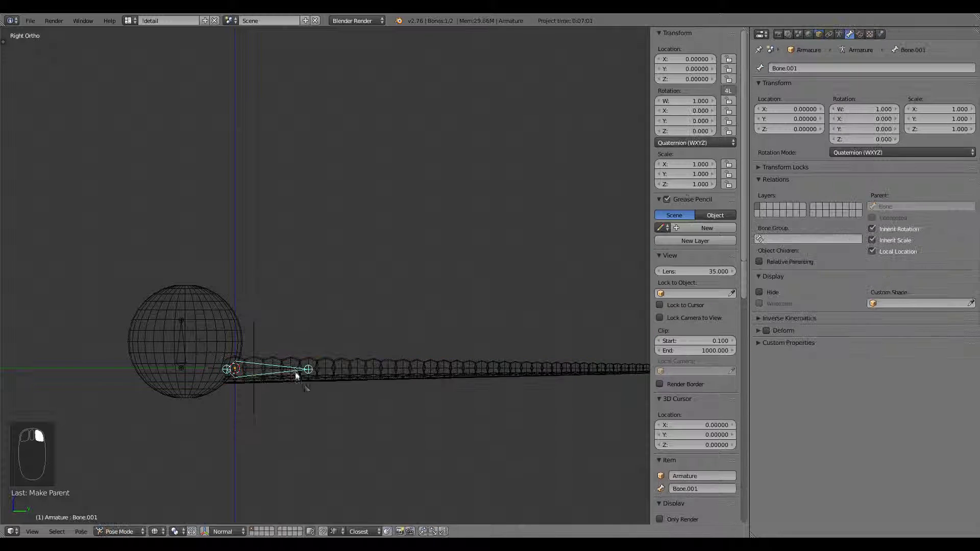
key(r)
key(r)
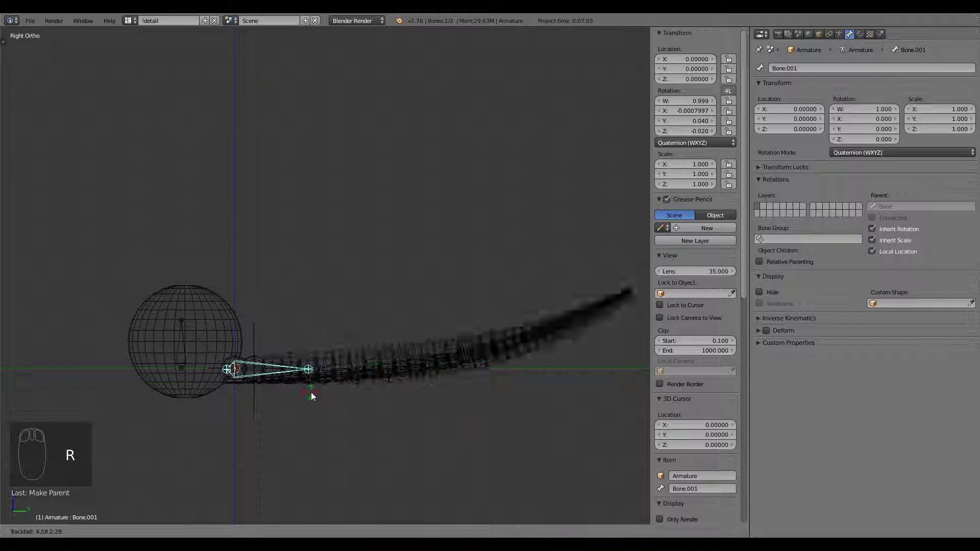
right_click(295, 393)
key(z)
middle_drag(296, 396, 286, 422)
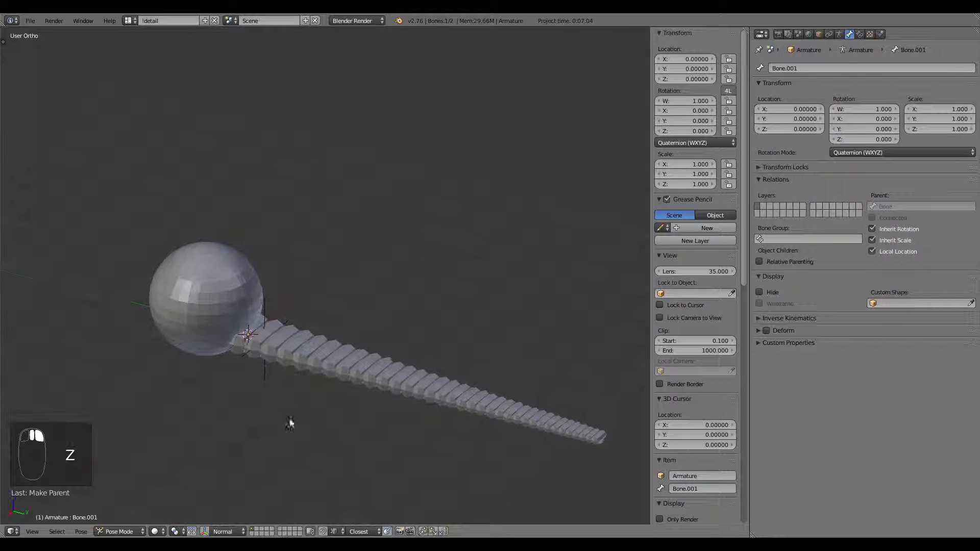
key(r)
key(r)
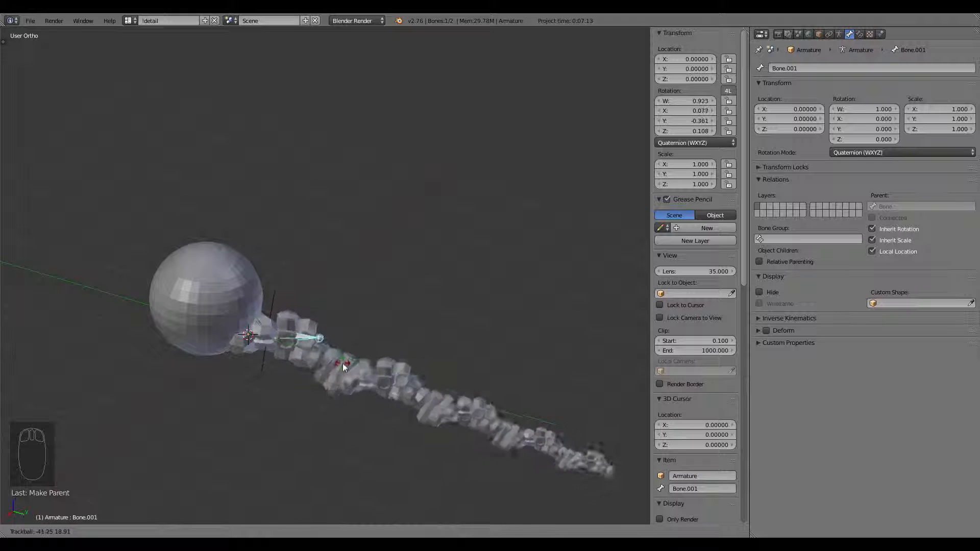
key(Escape)
- Reselect the tentacle bone in Pose Mode and enable X-Ray display for the armature
right_click(288, 319)
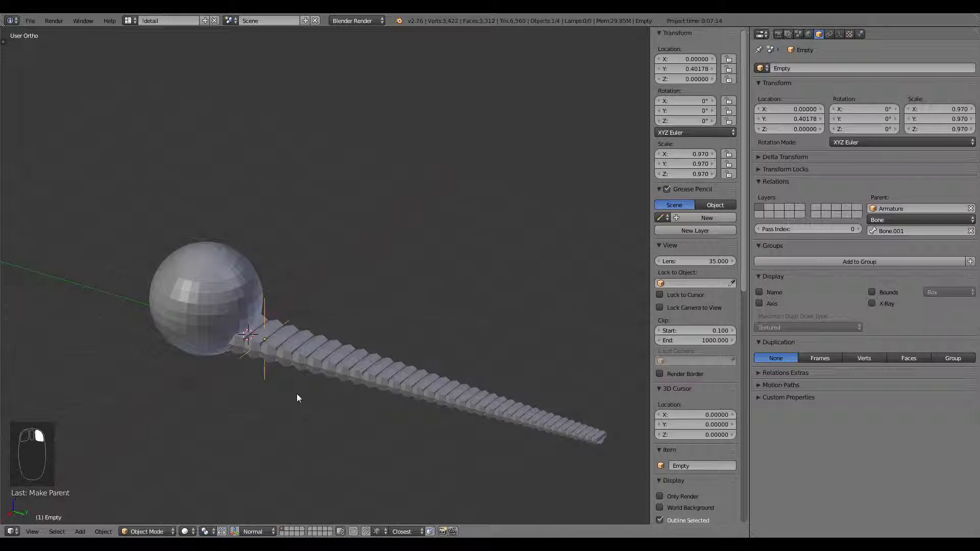
middle_drag(296, 394, 353, 346)
key(z)
right_click(240, 371)
key(ctrl+Tab)
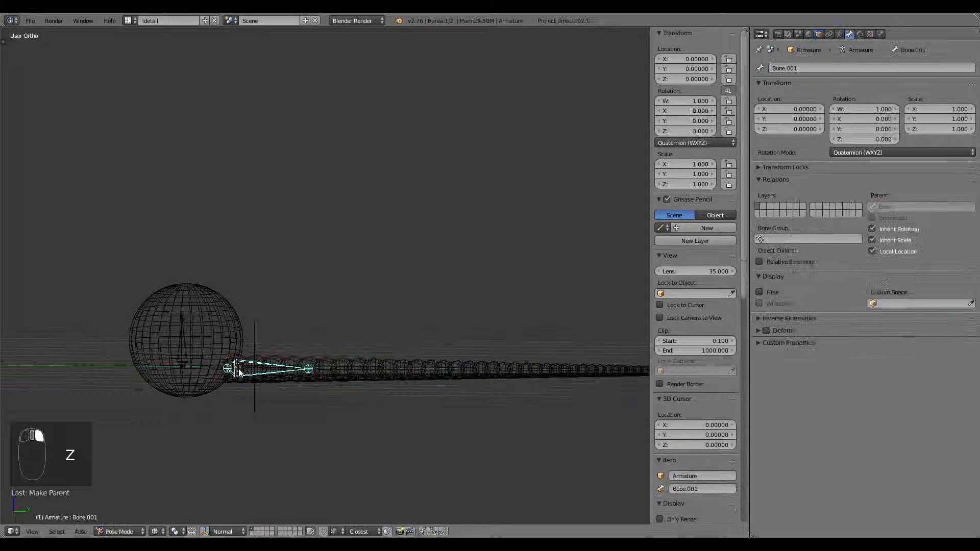
click(840, 34)
click(889, 213)
- In solid display, try trackball and view-axis rotations of the tentacle bone without keeping them
key(z)
middle_drag(512, 339, 435, 396)
key(r)
key(r)
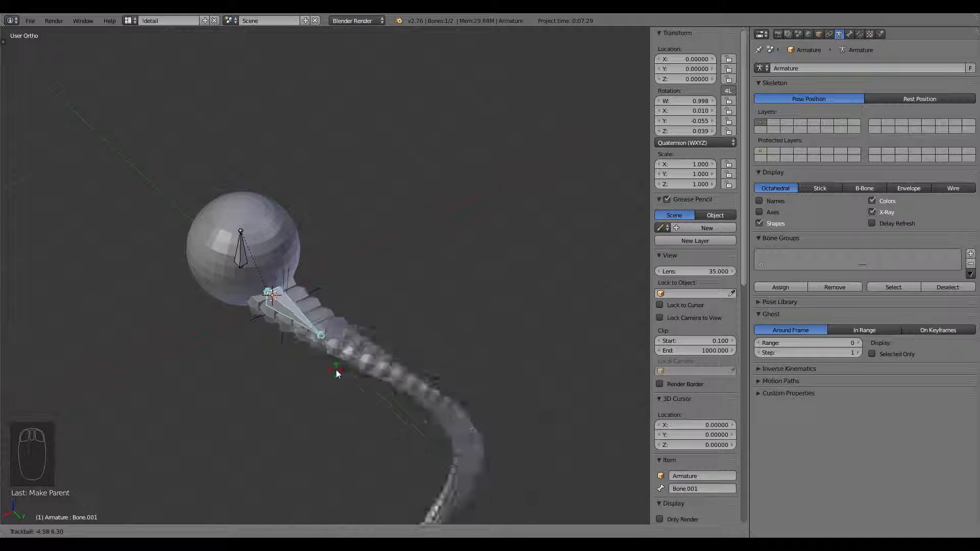
key(r)
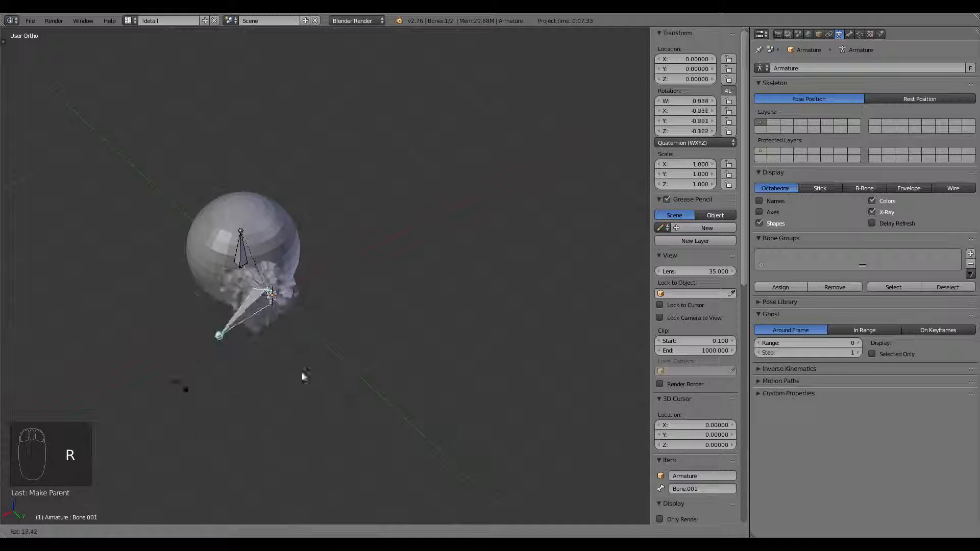
key(r)
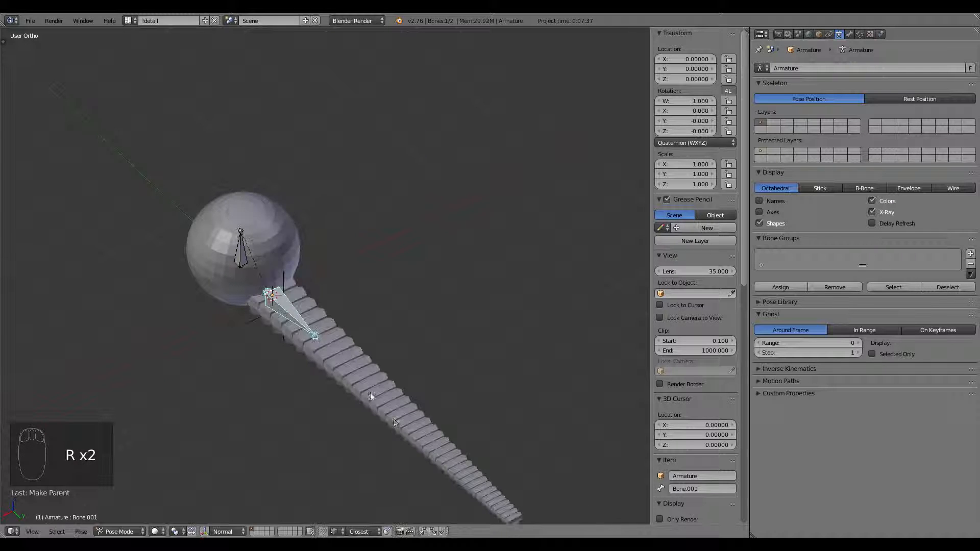
- Try rotating the tentacle bone about the global X axis to curl the tentacle, and undo the rotation
key(r)
key(x)
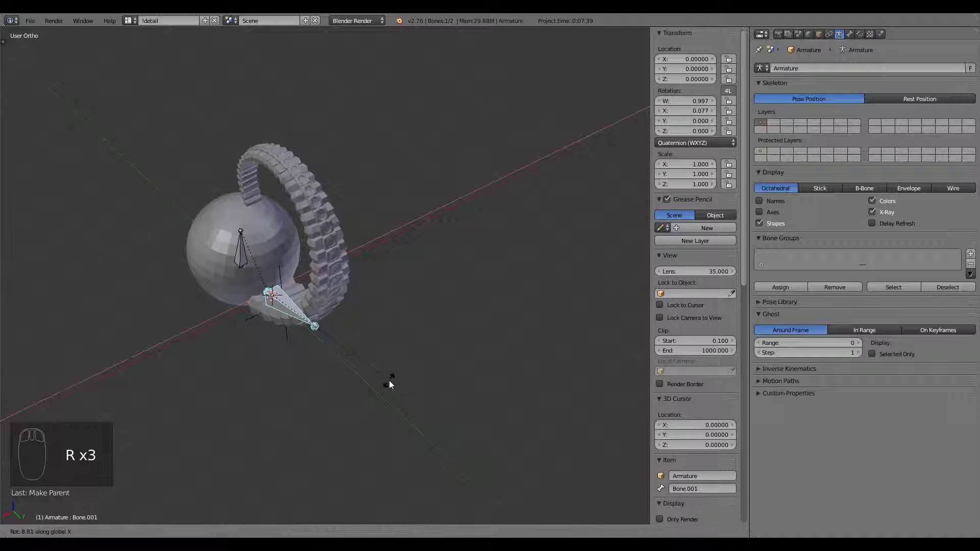
key(r)
click(391, 390)
key(ctrl+z)
key(ctrl+z)
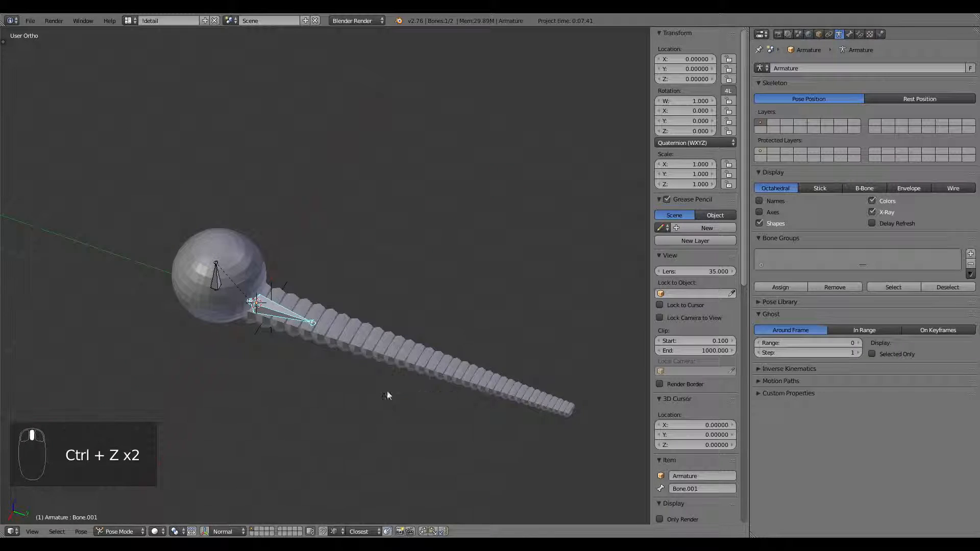
- Select the body bone inside the sphere and test moving it in Pose Mode, cancelling the move
middle_drag(388, 396, 304, 391)
key(Tab)
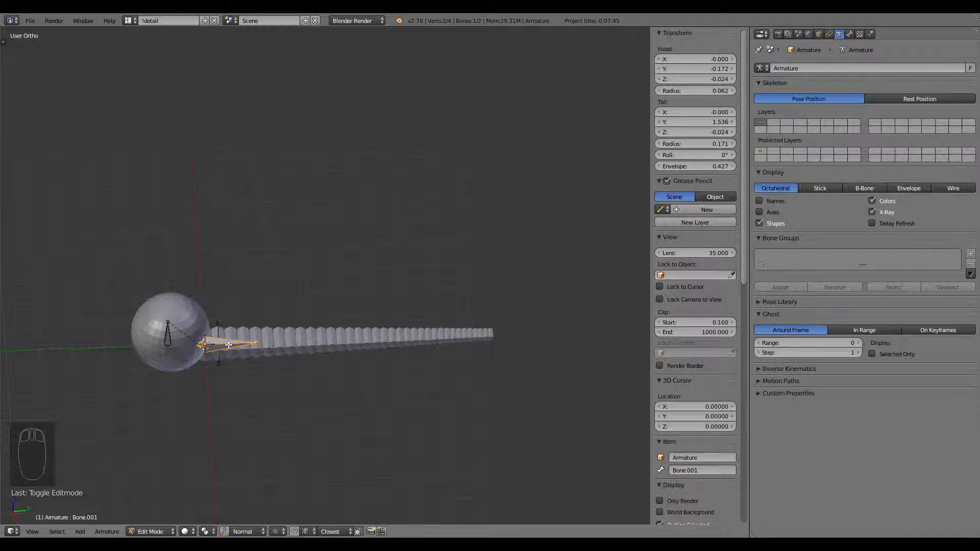
key(Tab)
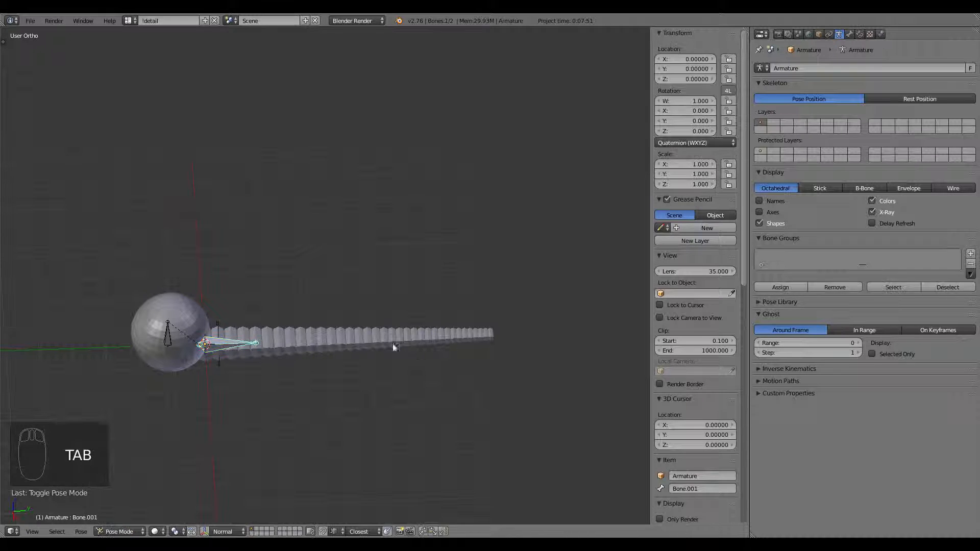
right_click(168, 339)
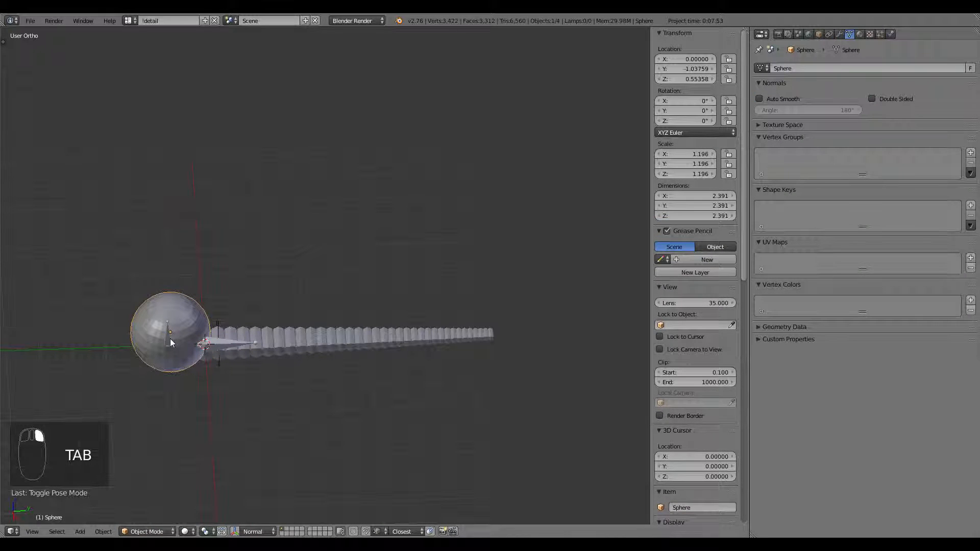
right_click(167, 325)
key(z)
key(z)
key(g)
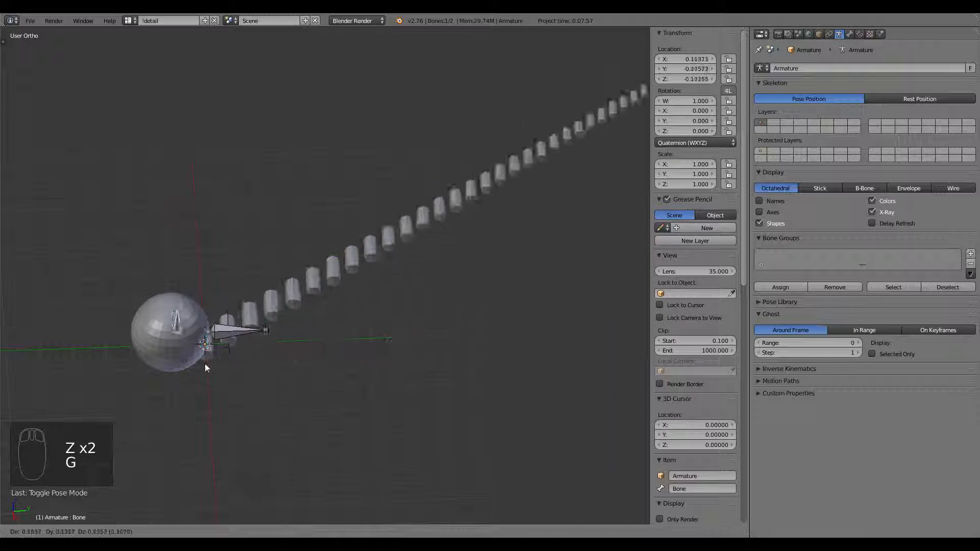
right_click(212, 368)
- Select the tentacle and the sphere and parent both to the body bone with the Bone option
key(ctrl+Tab)
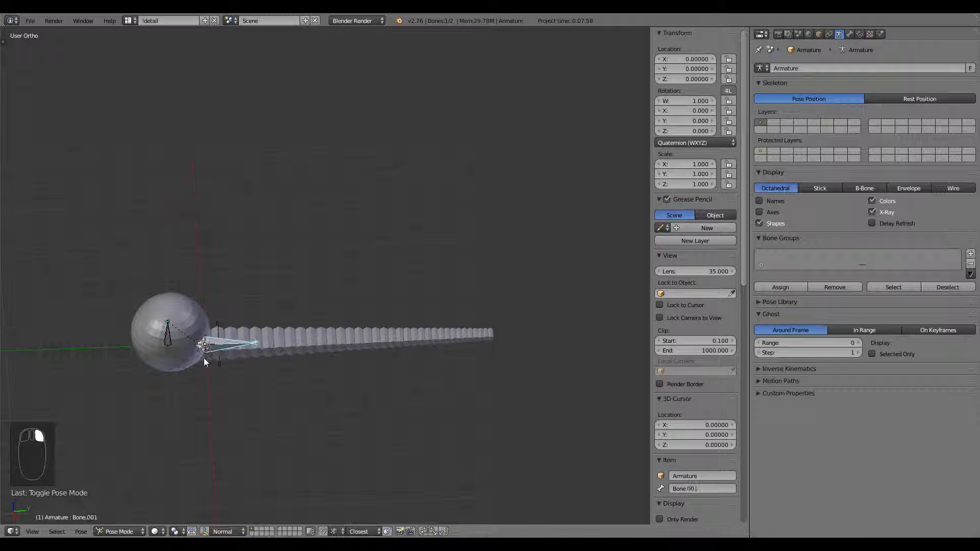
right_click(230, 363)
shift+right_click(164, 361)
key(z)
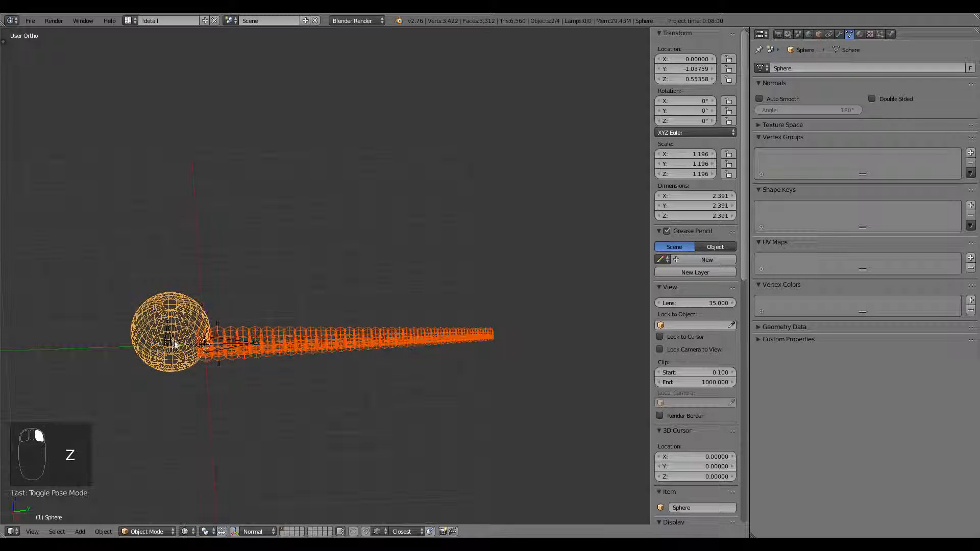
shift+right_click(171, 342)
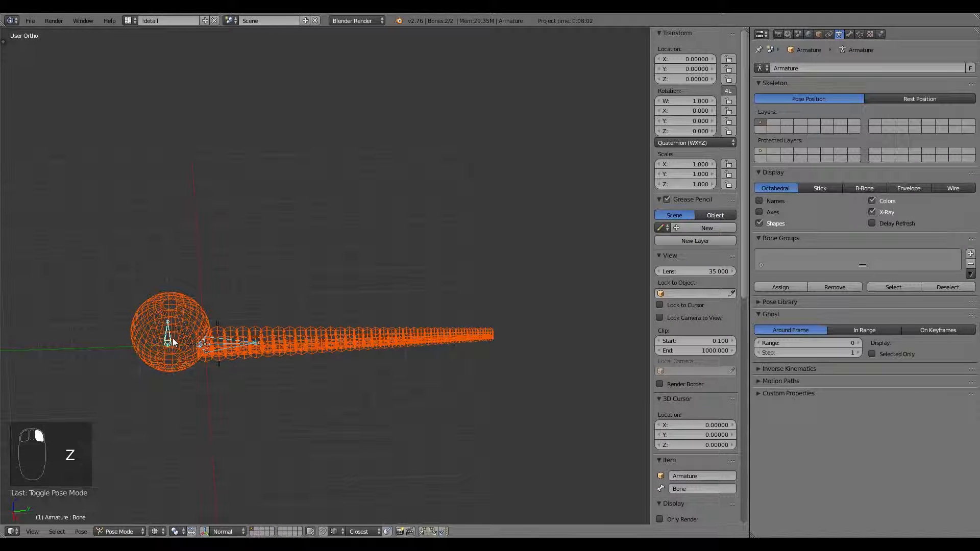
key(ctrl+p)
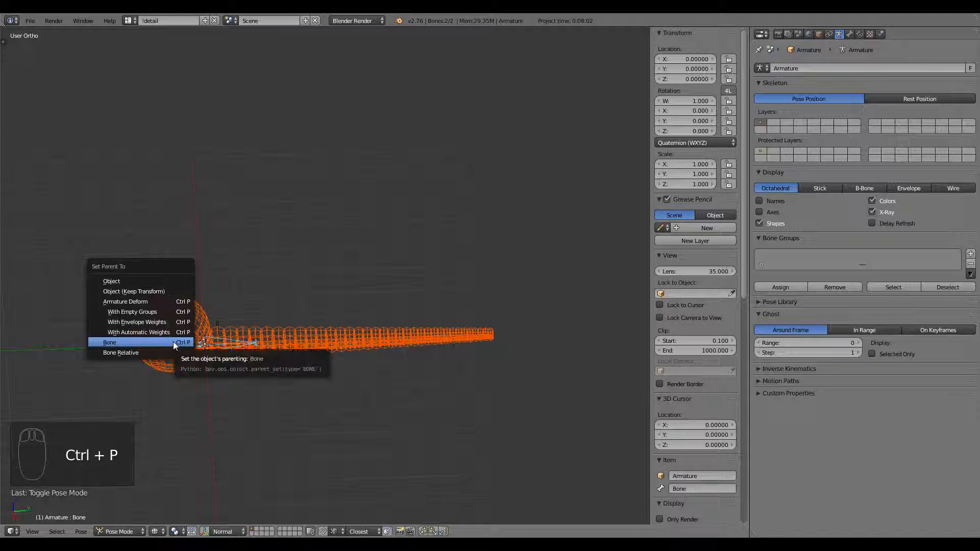
click(173, 341)
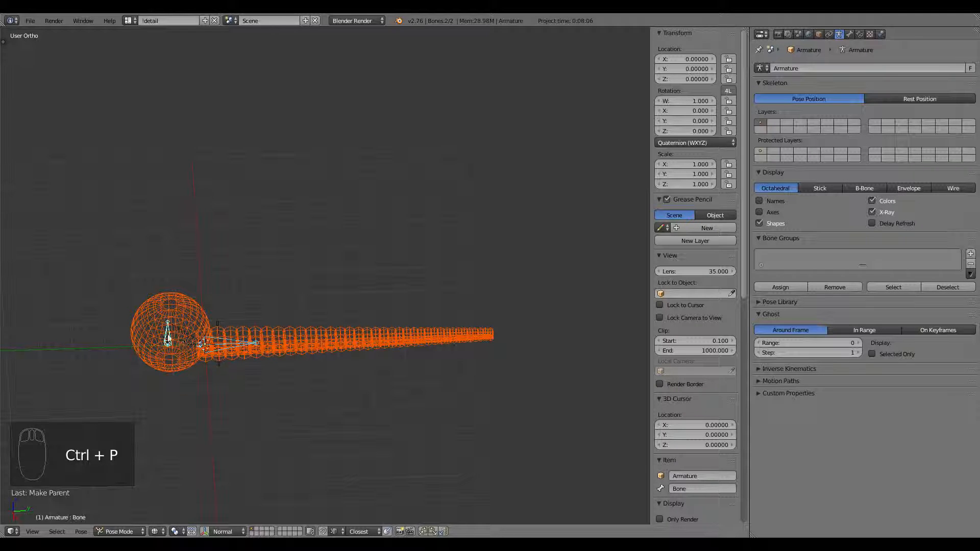
- In solid display, test moving the body bone and rotating the tentacle bone, cancelling both transforms
right_click(244, 347)
key(z)
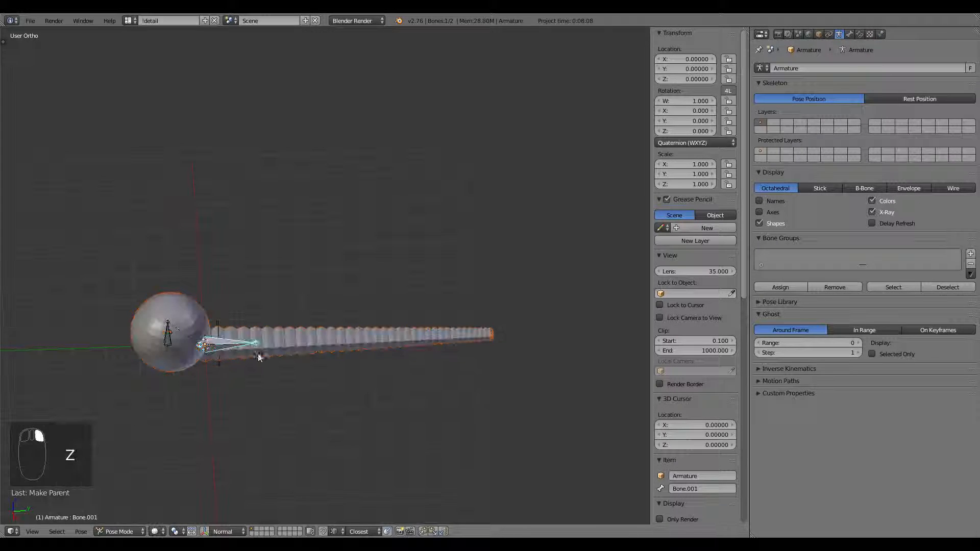
key(g)
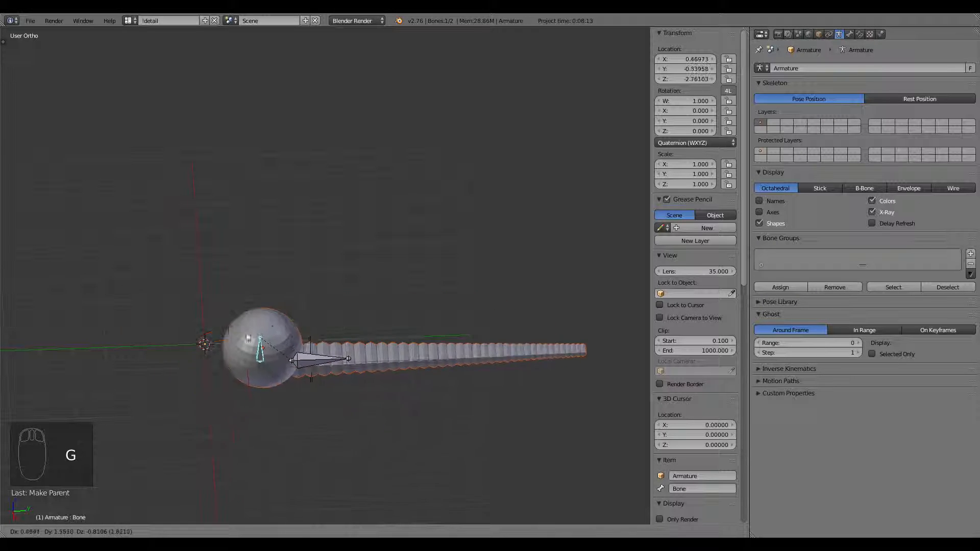
right_click(221, 376)
middle_drag(303, 396, 281, 373)
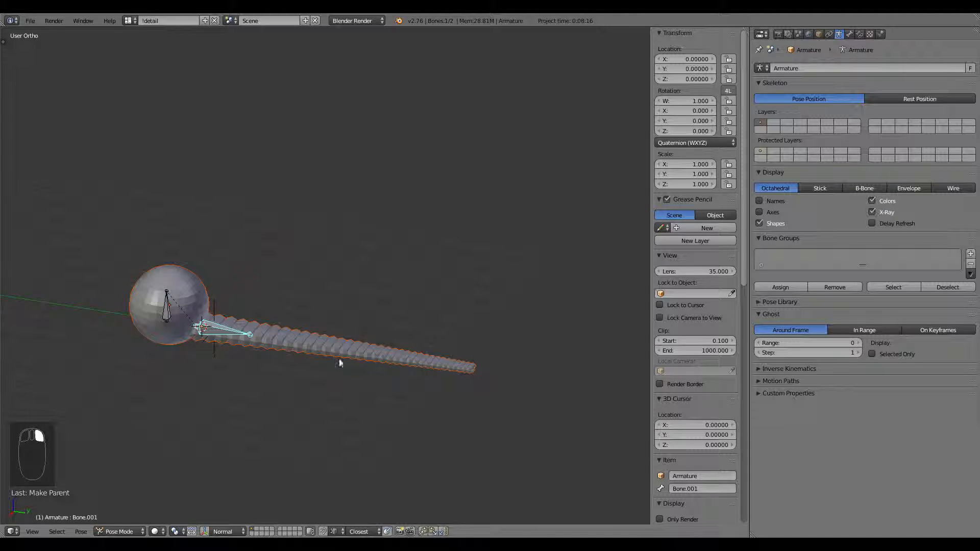
key(r)
right_click(287, 348)
- In Edit Mode, duplicate the tentacle bone along the global Y axis to the tentacle's tip and clear the copy's parent
key(Tab)
right_click(220, 331)
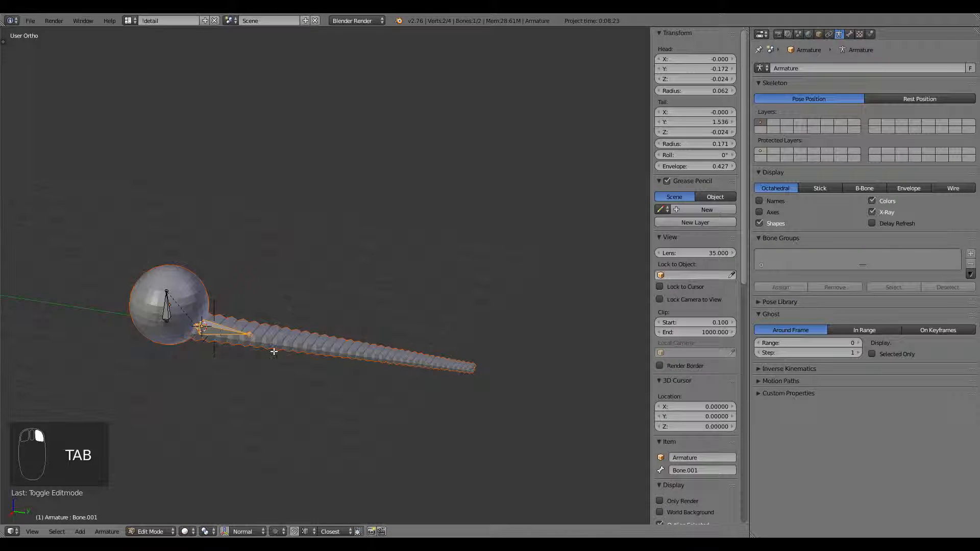
key(shift+d)
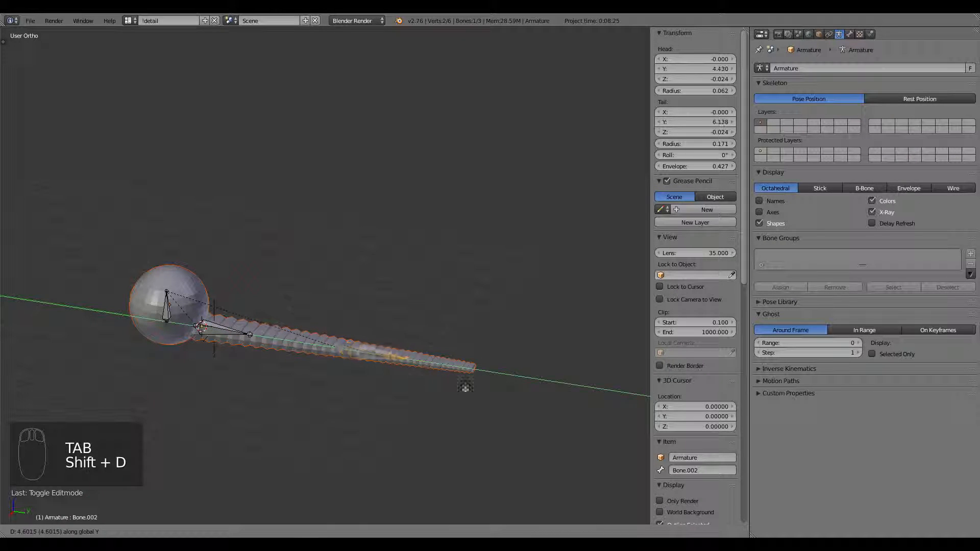
click(521, 397)
key(alt+p)
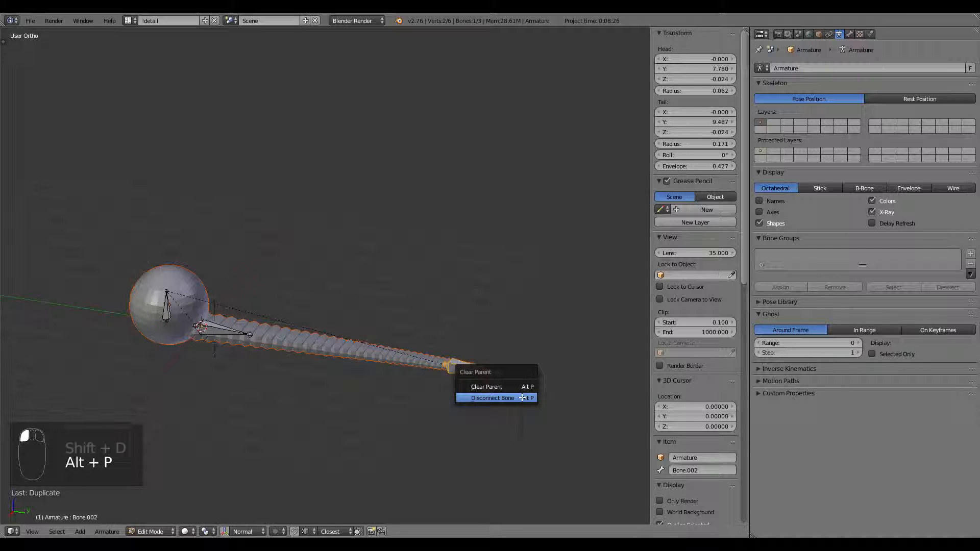
click(524, 387)
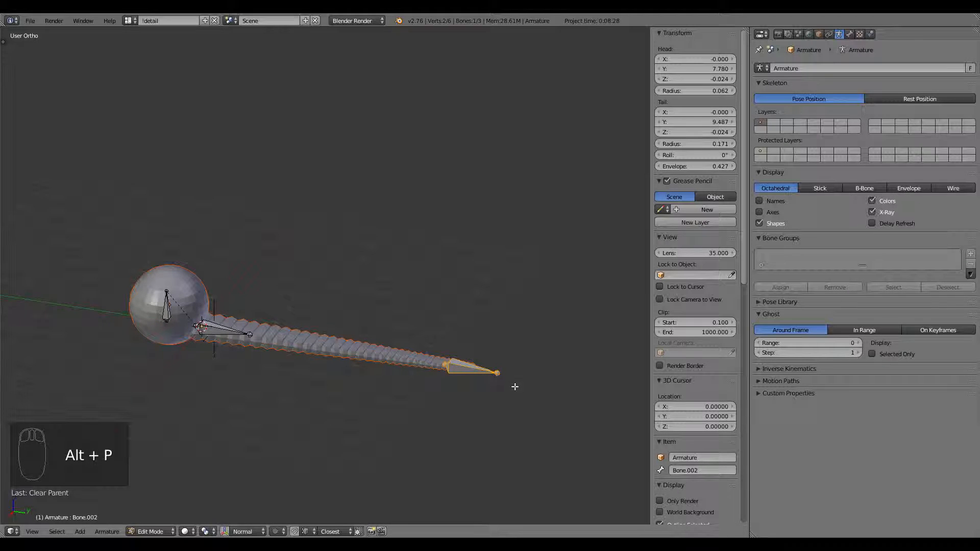
- Rotate the duplicated tip bone about the global X axis until it stands vertical with its tail pointing up
middle_drag(453, 387, 485, 385)
text(r)
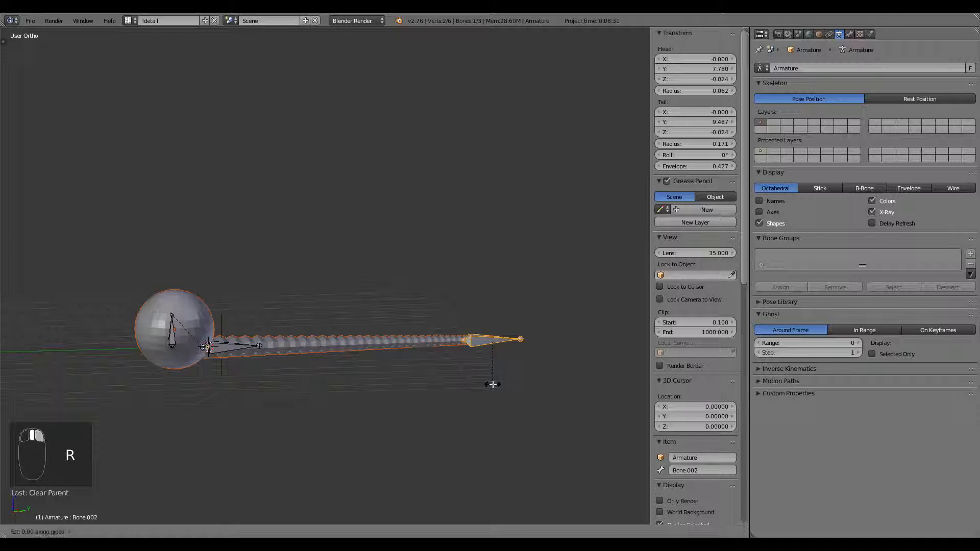
text(90)
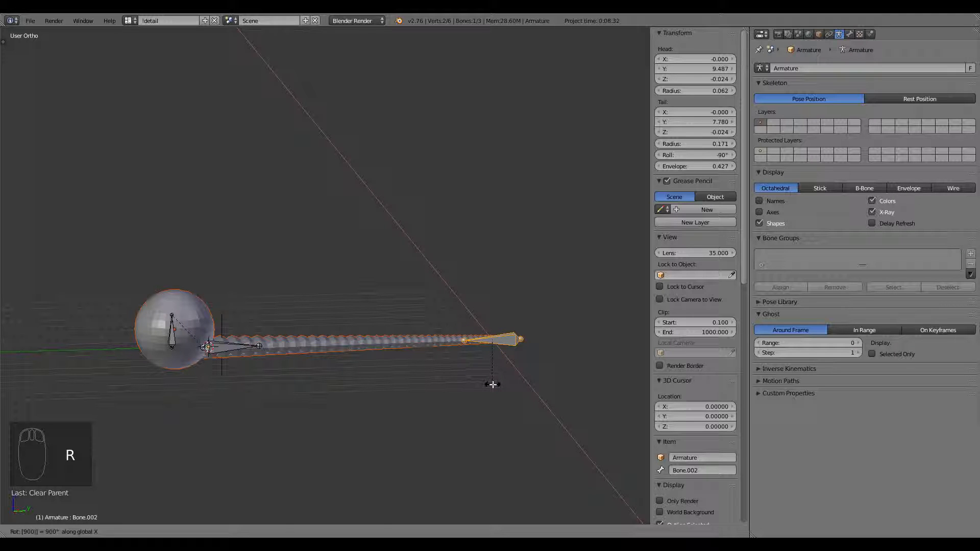
key(Return)
text(r90)
key(Return)
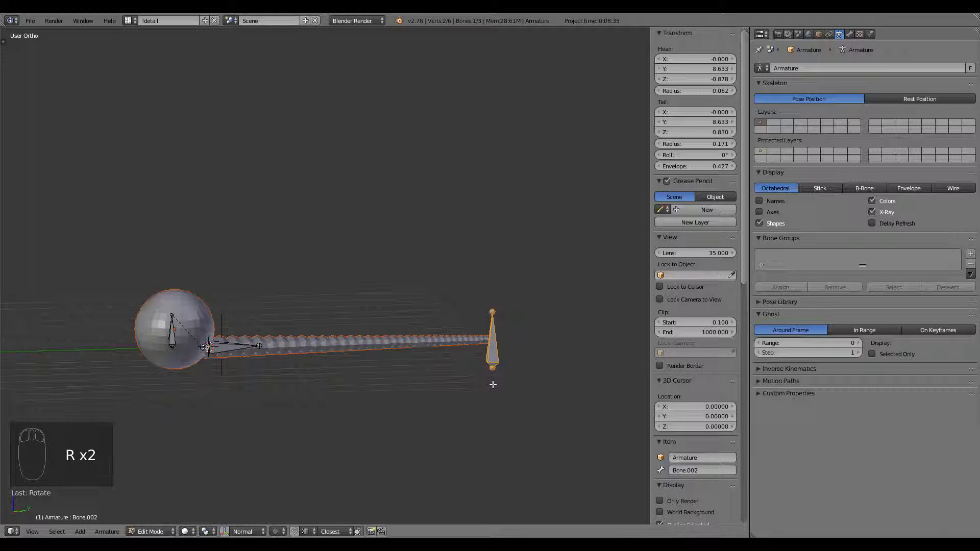
- Raise the upright bone about 0.9 units along Z so its base sits at the tentacle's tip
key(g)
key(z)
click(503, 369)
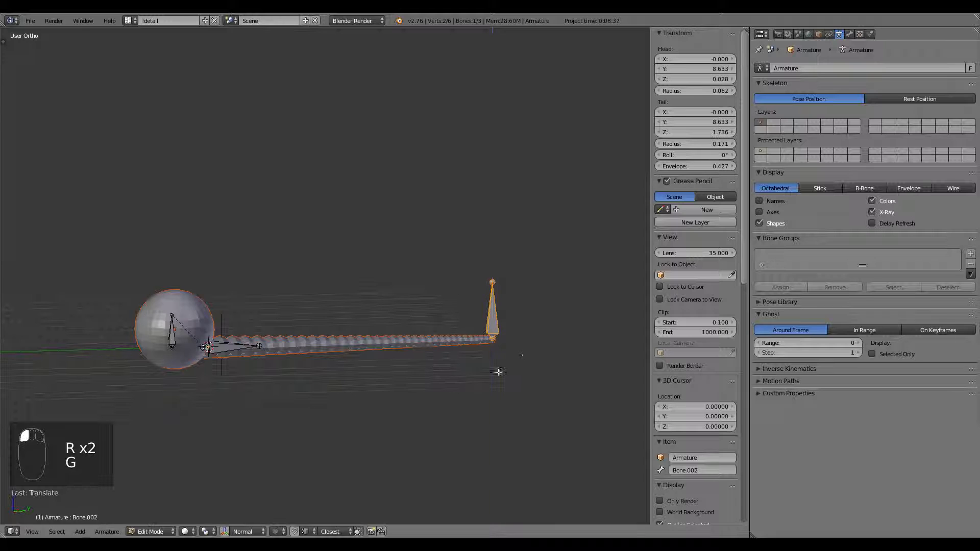
middle_drag(460, 369, 493, 323)
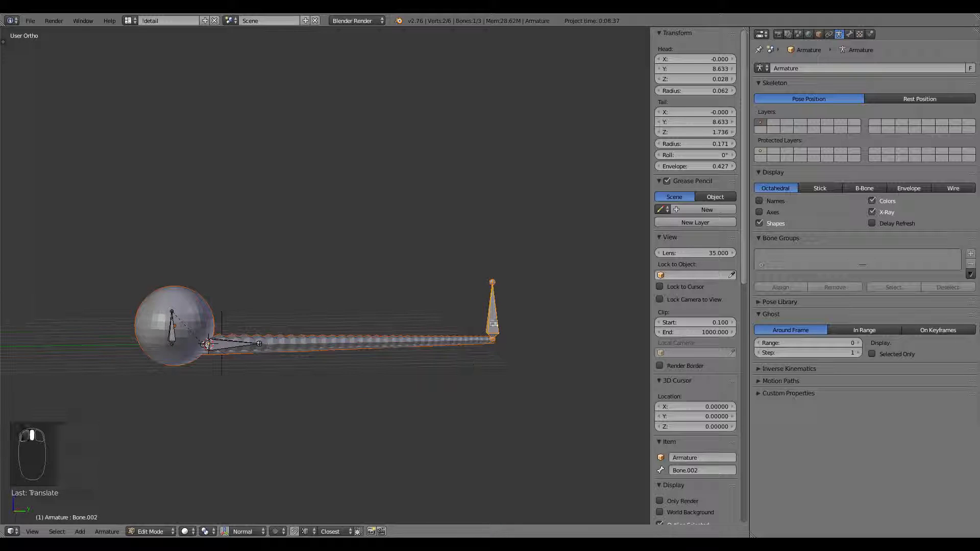
- Switch to Pose Mode and test moving the tip bone, cancelling the move
key(ctrl+Tab)
key(g)
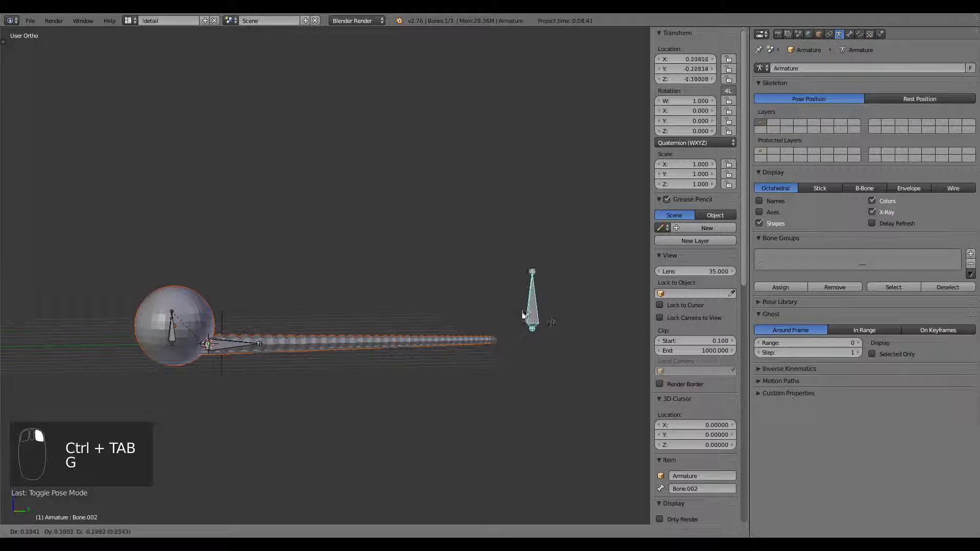
right_click(495, 384)
middle_drag(495, 383, 499, 428)
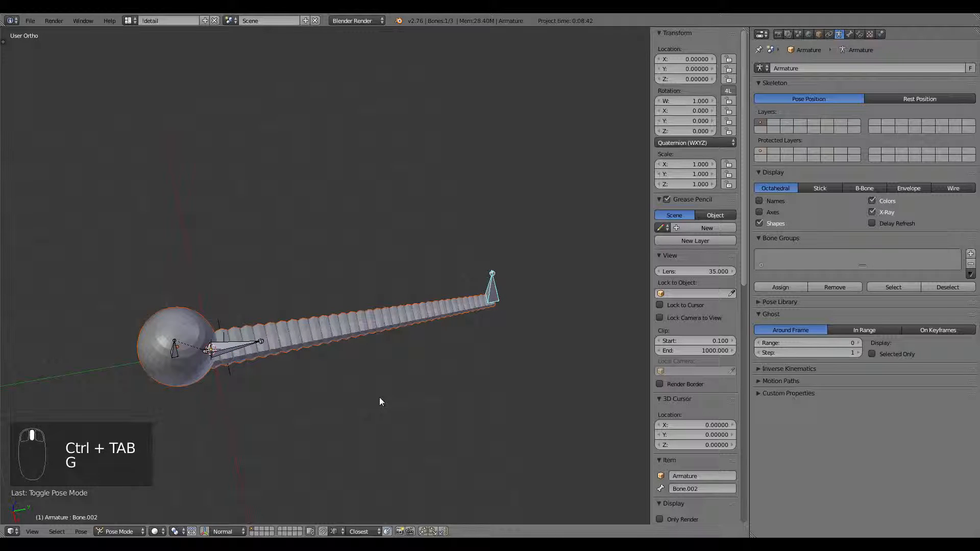
scroll(372, 401, down, 3)
- Select the body bone and then the tip bone, testing a move on each and cancelling it
right_click(222, 329)
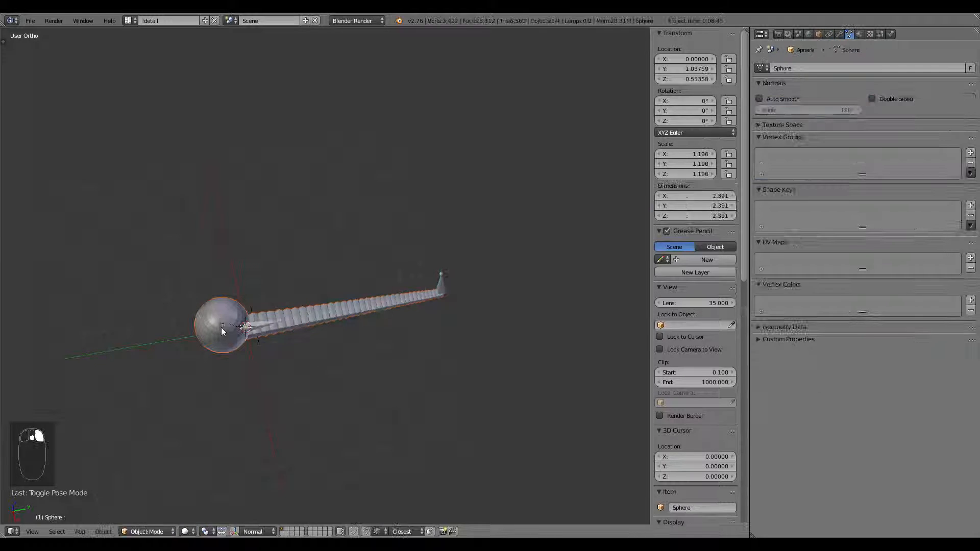
right_click(222, 330)
scroll(343, 393, up, 3)
middle_drag(344, 390, 340, 360)
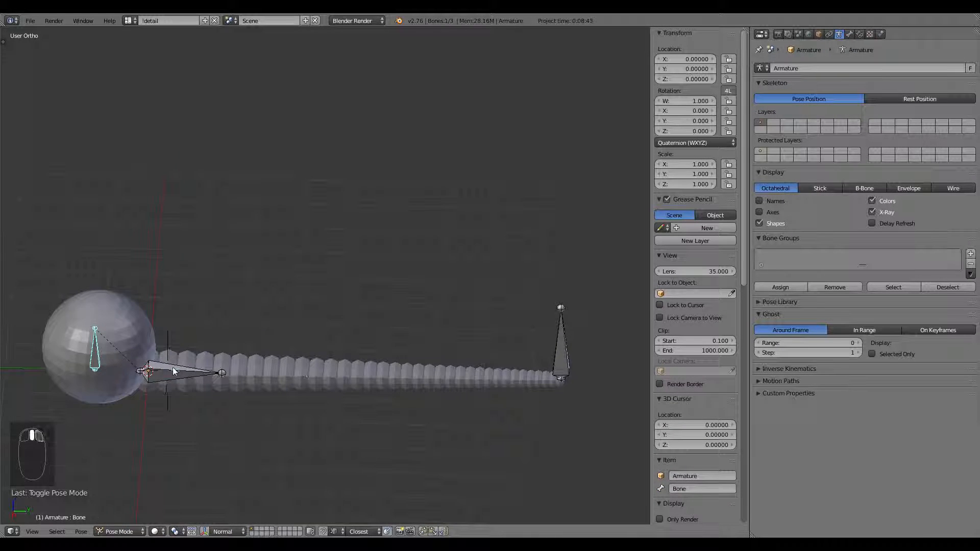
key(g)
right_click(556, 363)
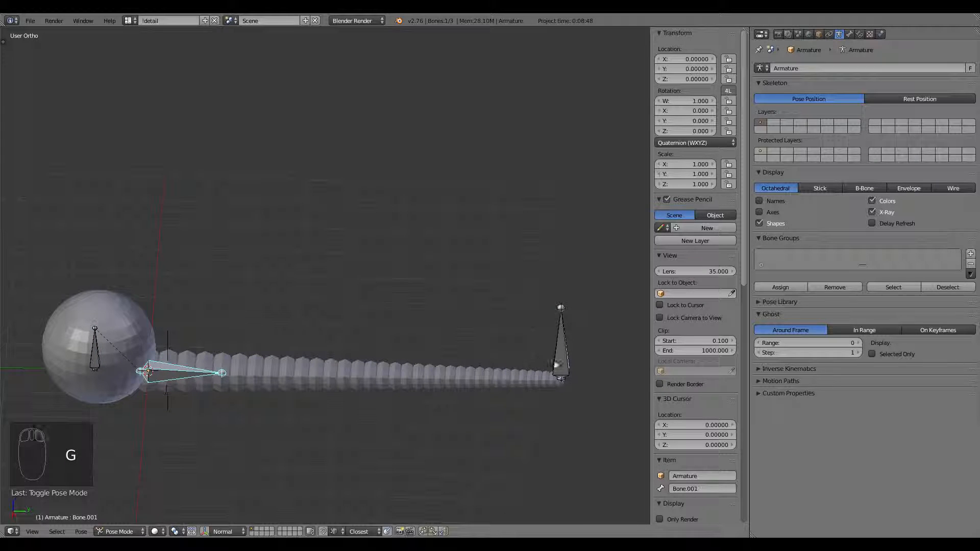
key(g)
right_click(450, 383)
- Add a Track To bone constraint to the tentacle bone and set its target to Armature
right_click(184, 372)
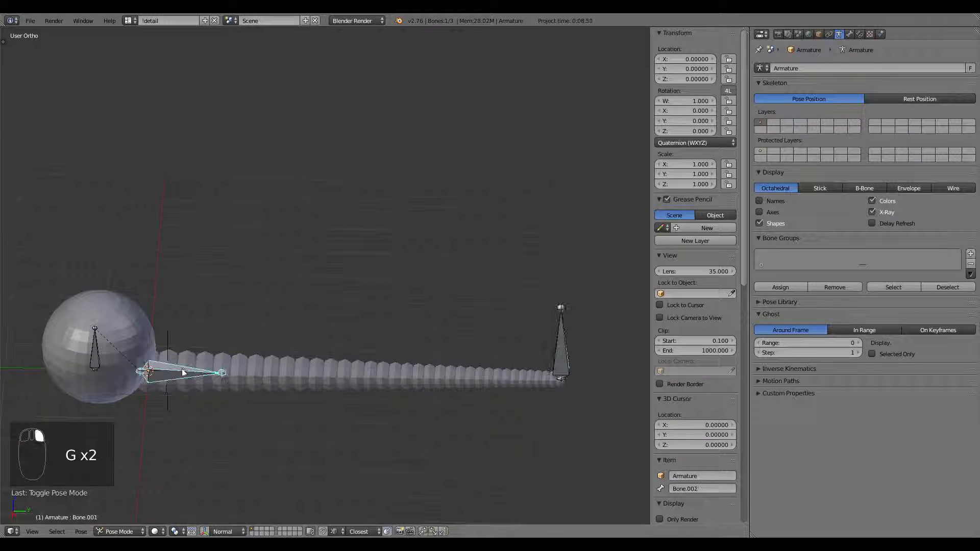
click(859, 34)
click(863, 66)
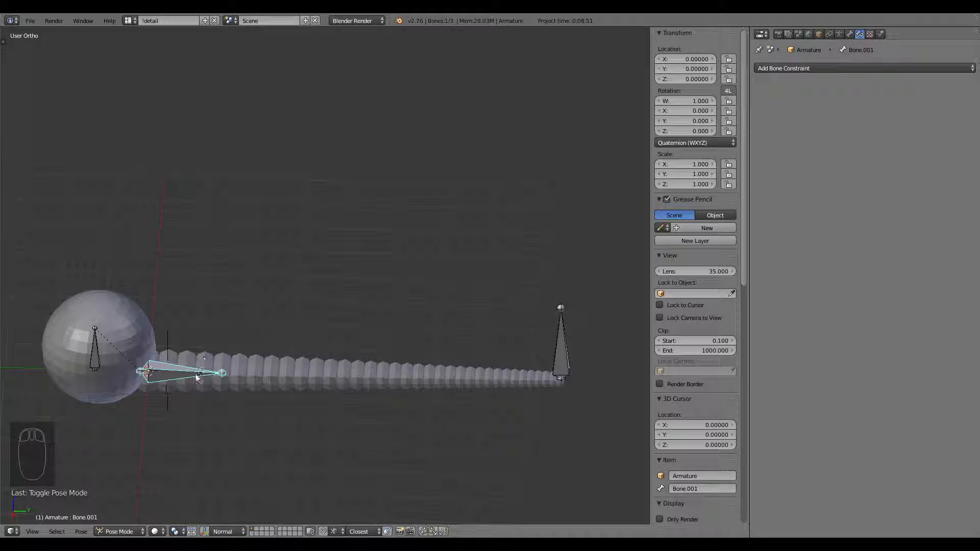
click(886, 67)
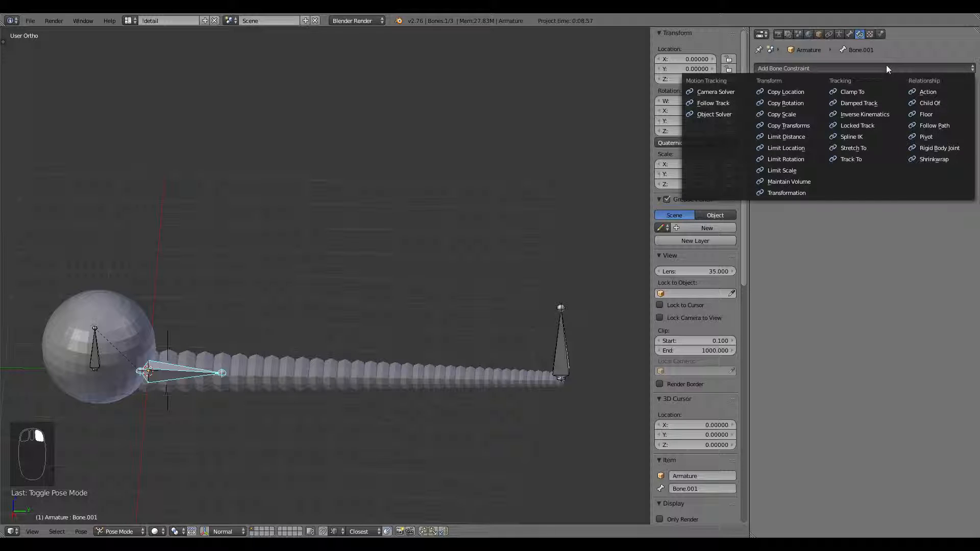
click(861, 159)
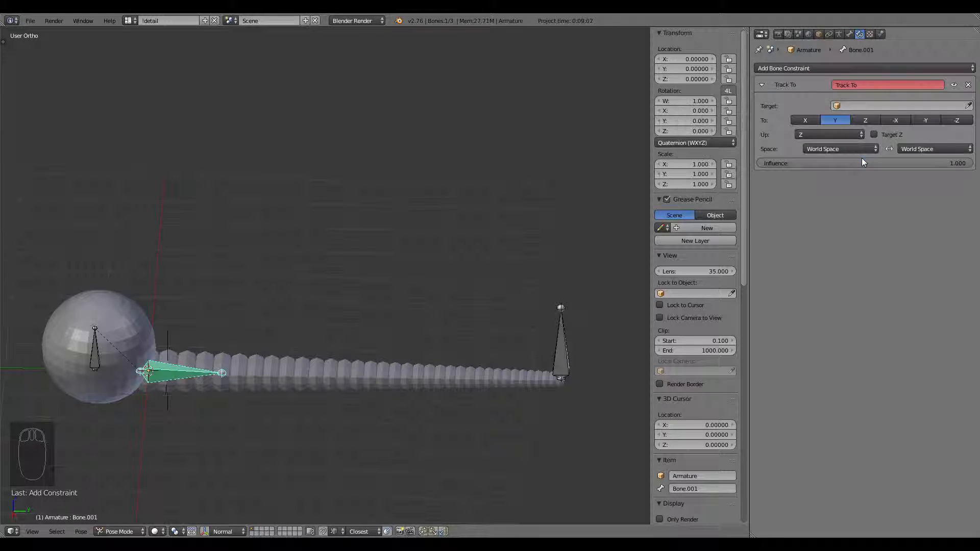
click(866, 105)
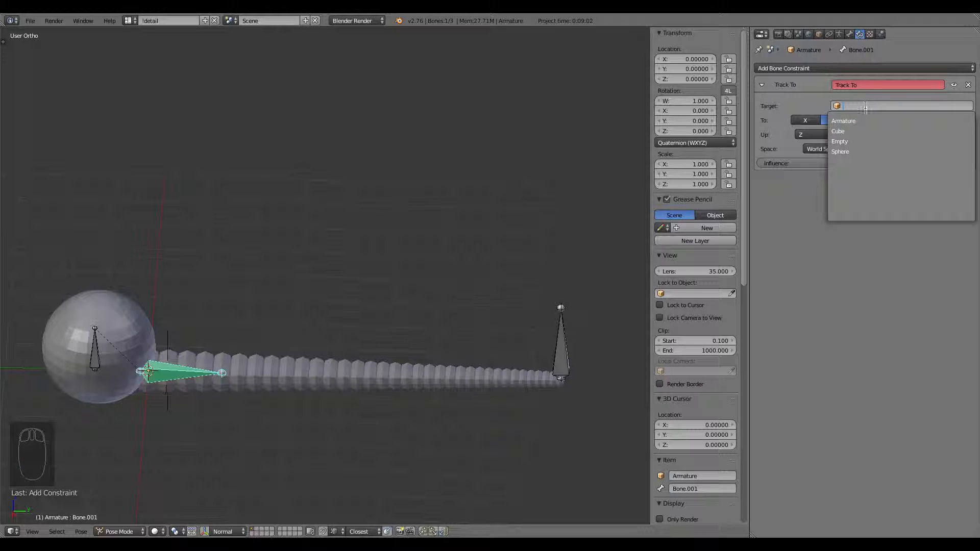
click(867, 121)
click(867, 120)
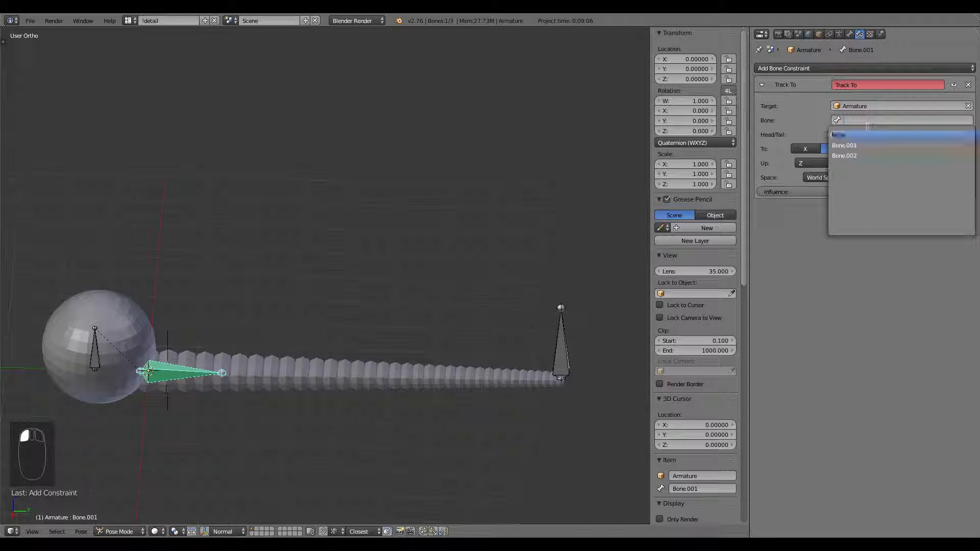
click(870, 156)
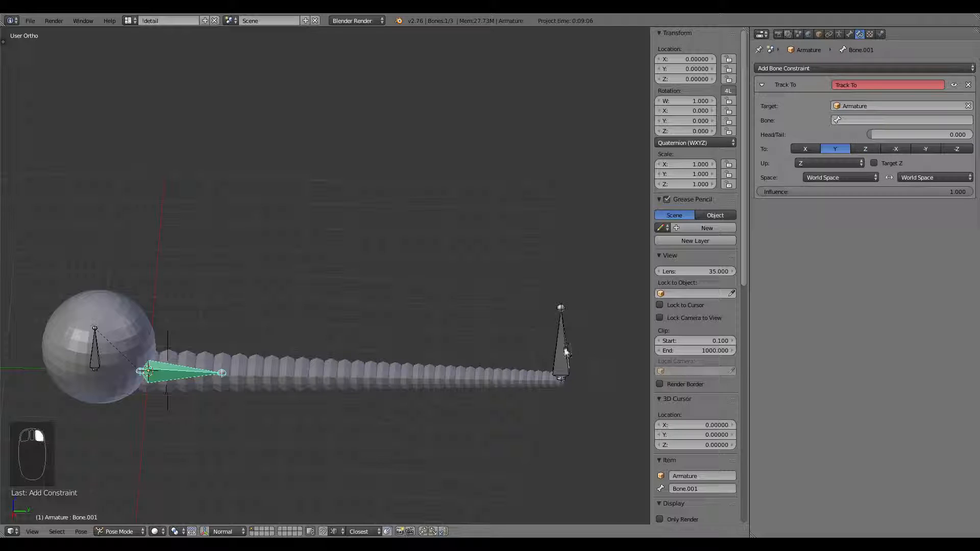
- Select the upright bone at the tentacle's tip and rename it tentacle-target
right_click(574, 358)
key(n)
key(n)
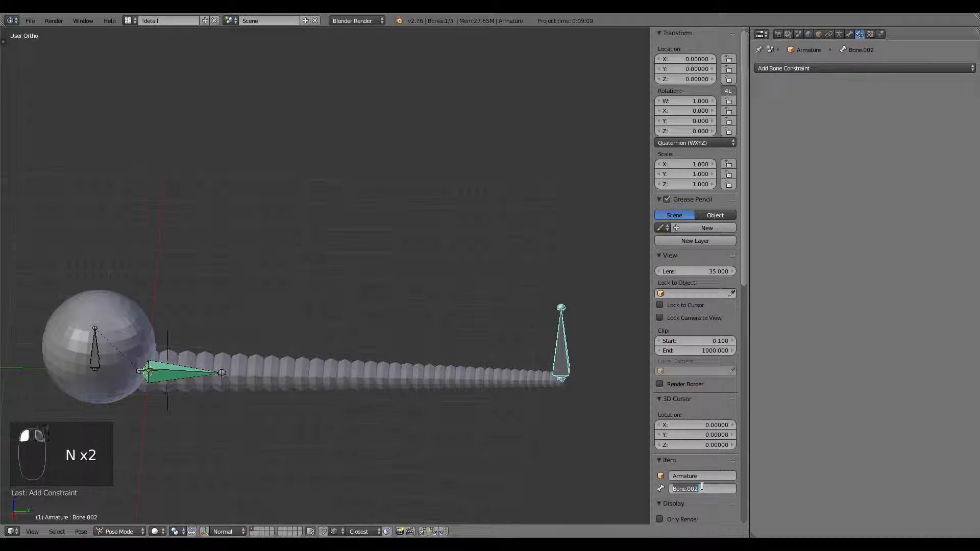
click(702, 486)
text(tentacle-targt)
key(BackSpace)
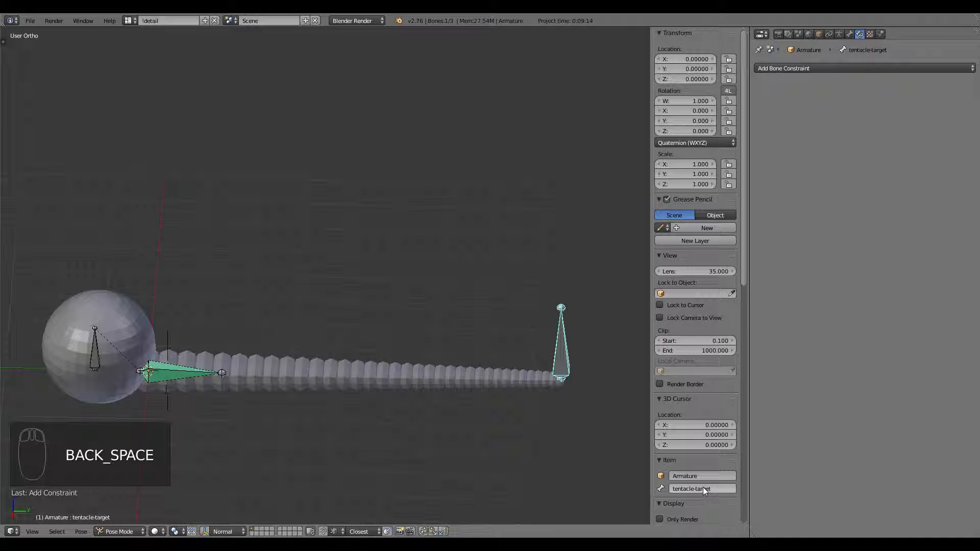
- Set tentacle-target as the target bone of the tentacle bone's Track To constraint
right_click(188, 377)
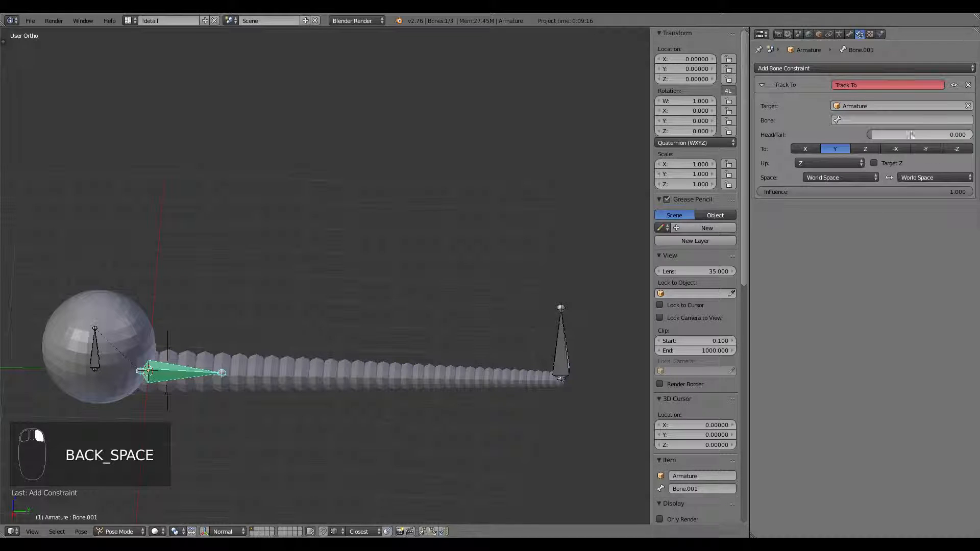
click(901, 120)
click(903, 155)
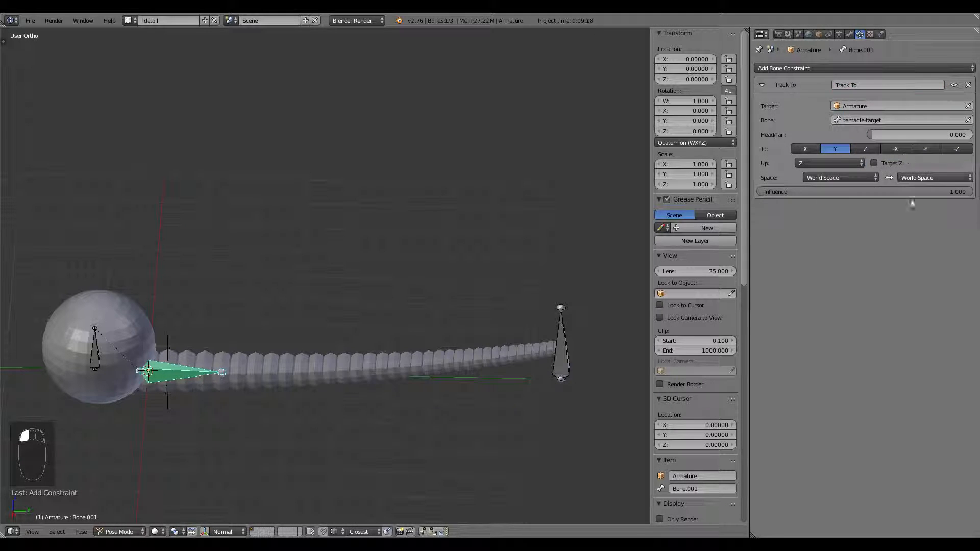
- In Edit Mode, lower the tentacle-target bone along Z to align its head with the tentacle bone's height, at Z -0.024
right_click(564, 370)
scroll(491, 382, down, 3)
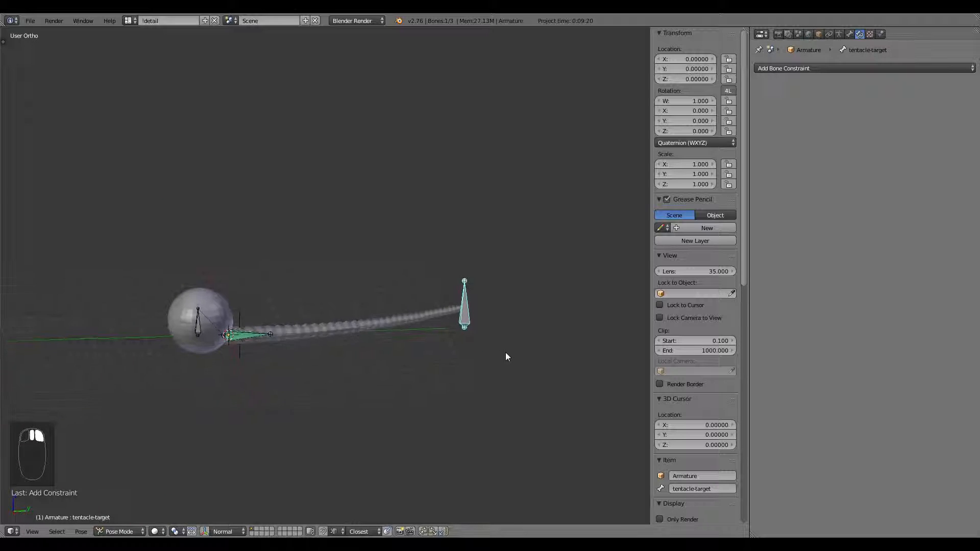
scroll(490, 350, up, 2)
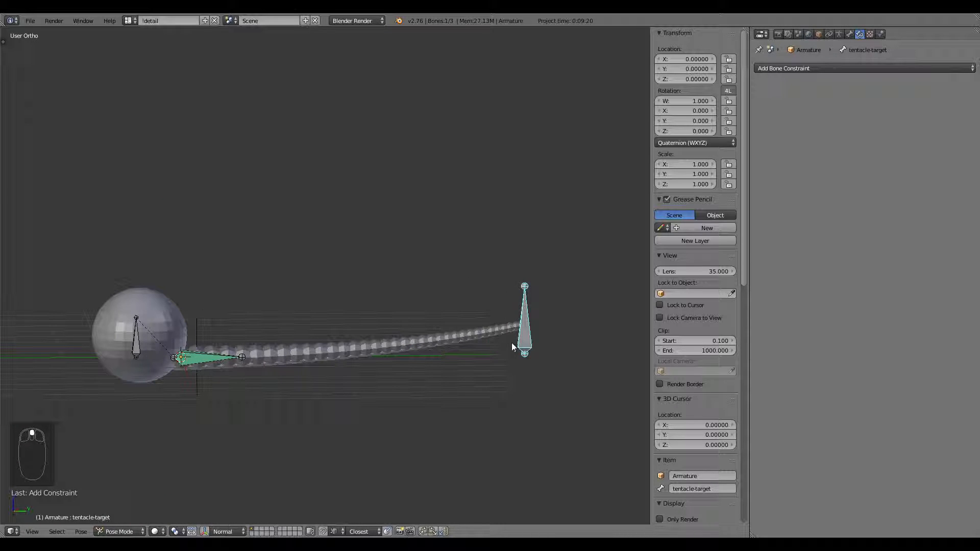
right_click(227, 360)
right_click(529, 332)
key(Tab)
key(g)
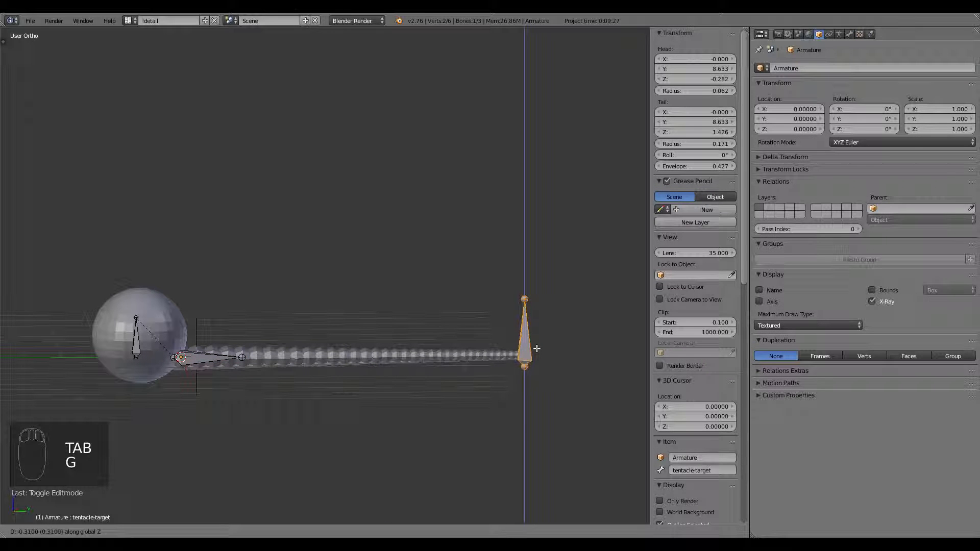
right_click(535, 347)
key(g)
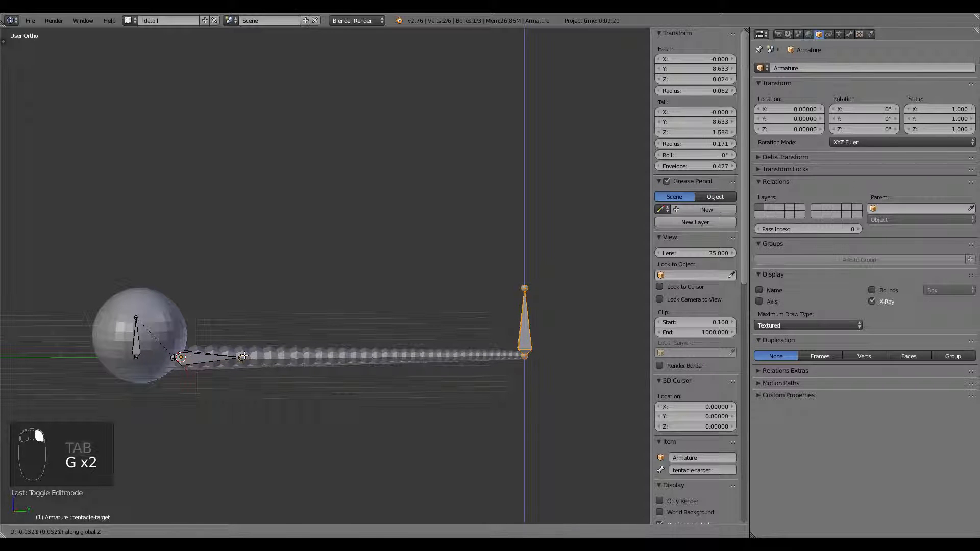
click(243, 357)
key(g)
click(175, 356)
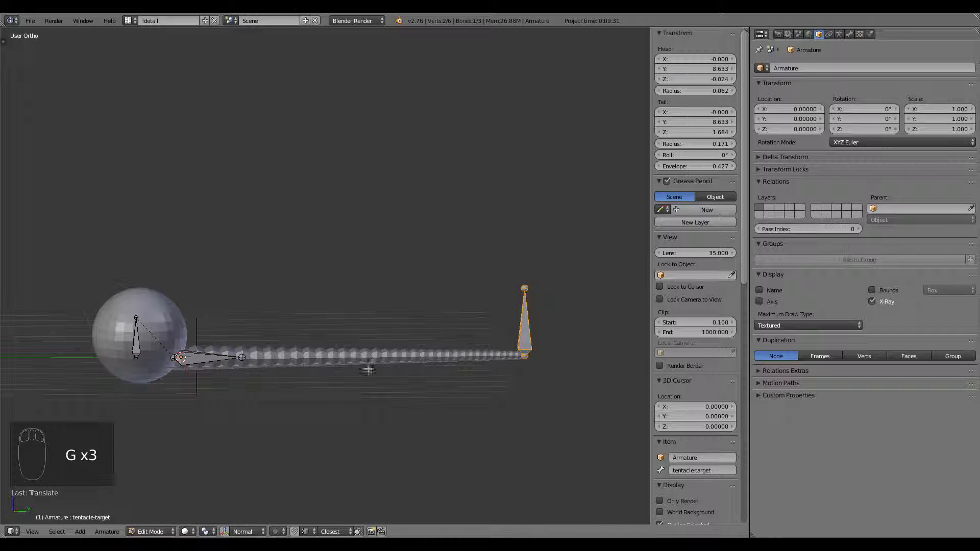
- Back in Pose Mode, move the tentacle-target bone off the tentacle's axis to make the tentacle curl sideways
key(Tab)
right_click(527, 347)
key(g)
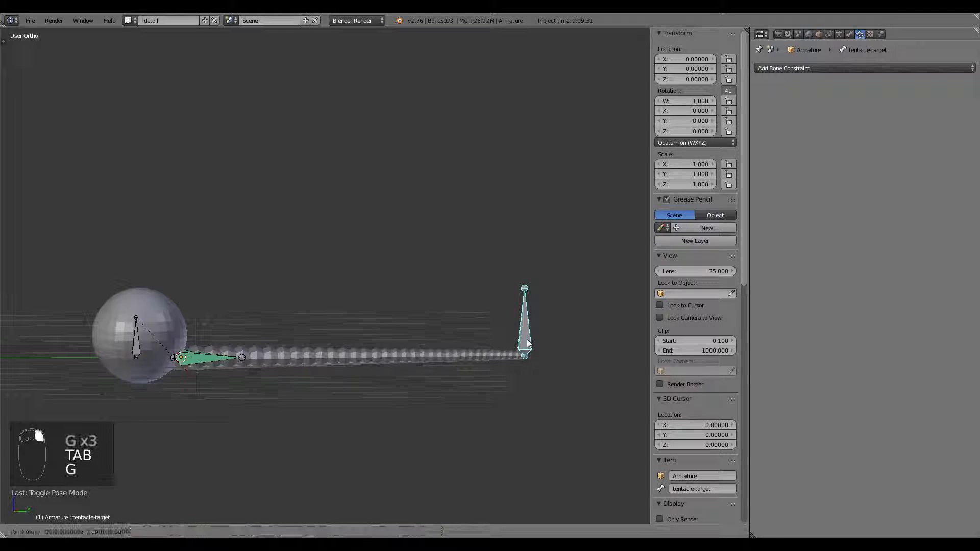
right_click(503, 347)
middle_drag(503, 347, 415, 418)
key(g)
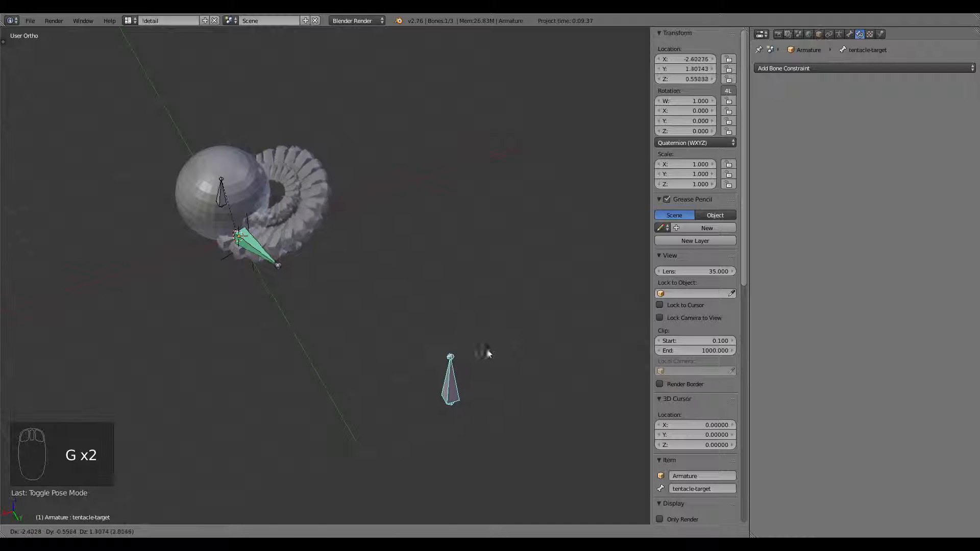
click(505, 327)
- Move the tentacle-target bone closer to the body, to about X 0.43, Y -0.13, Z 4.35, to re-curl the tentacle
right_click(265, 256)
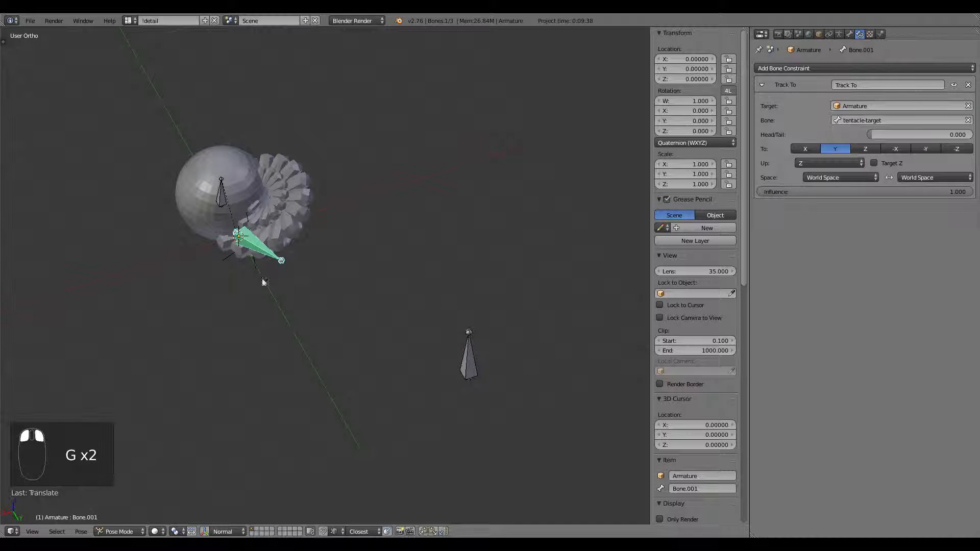
right_click(285, 269)
middle_drag(476, 382, 497, 309)
right_click(514, 284)
key(g)
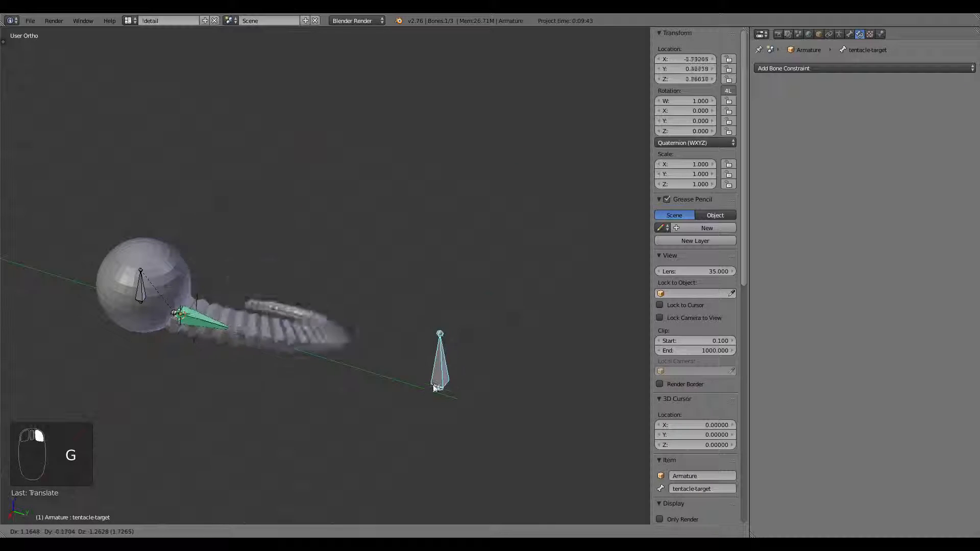
click(325, 368)
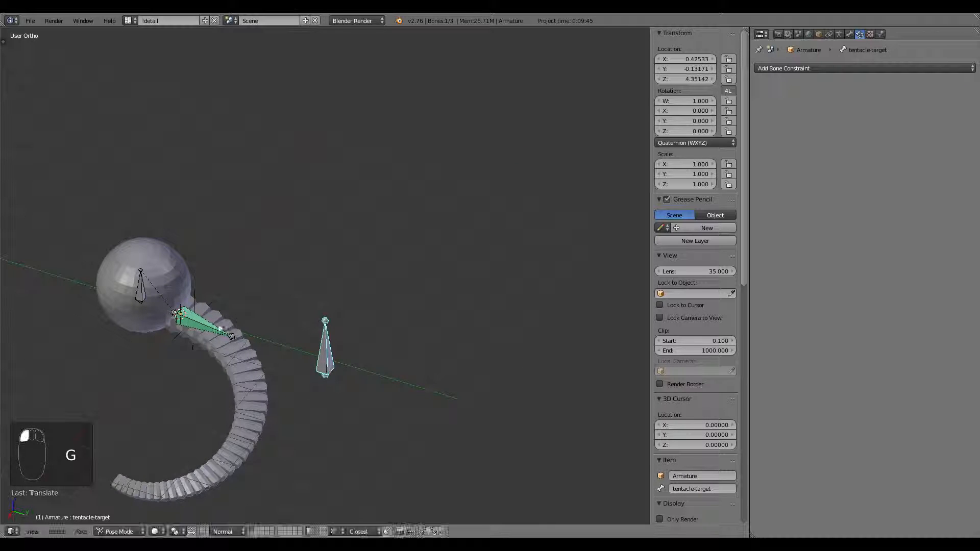
- Clear the pose location of the tentacle-target bone to straighten the tentacle
right_click(211, 325)
right_click(215, 306)
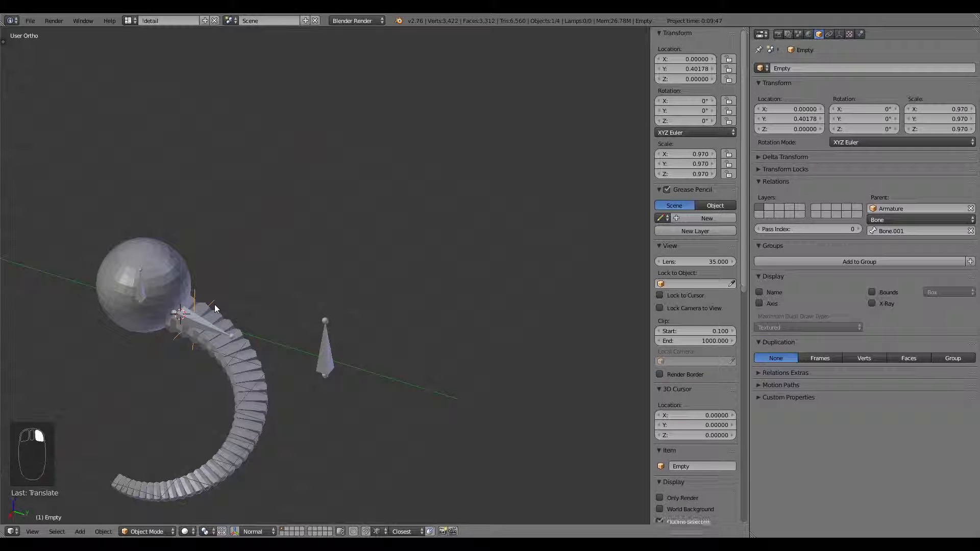
middle_drag(329, 410, 345, 357)
right_click(332, 347)
key(alt+g)
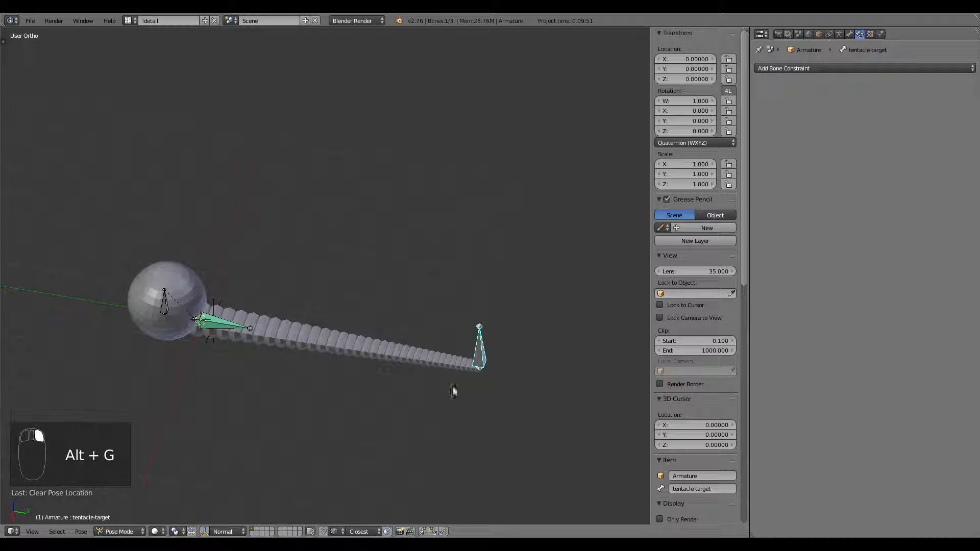
- Move the tentacle-target bone to one side of the tentacle's axis and adjust its height along global Z to curl the tentacle
key(g)
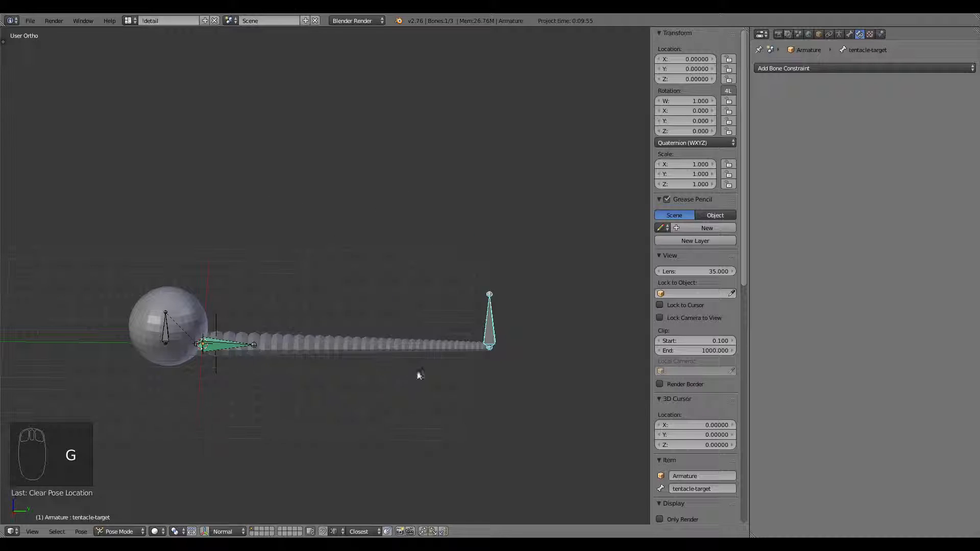
middle_drag(418, 374, 378, 409)
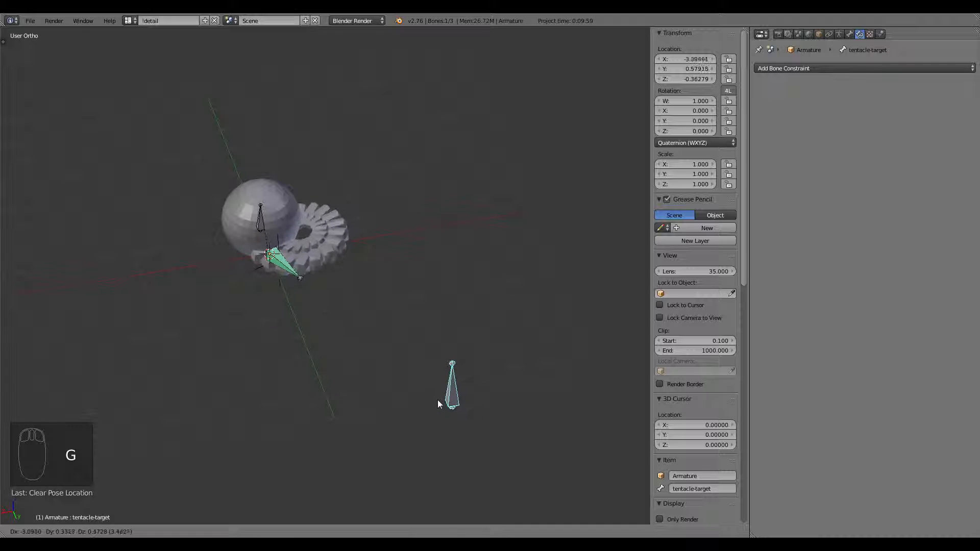
click(411, 409)
key(g)
key(z)
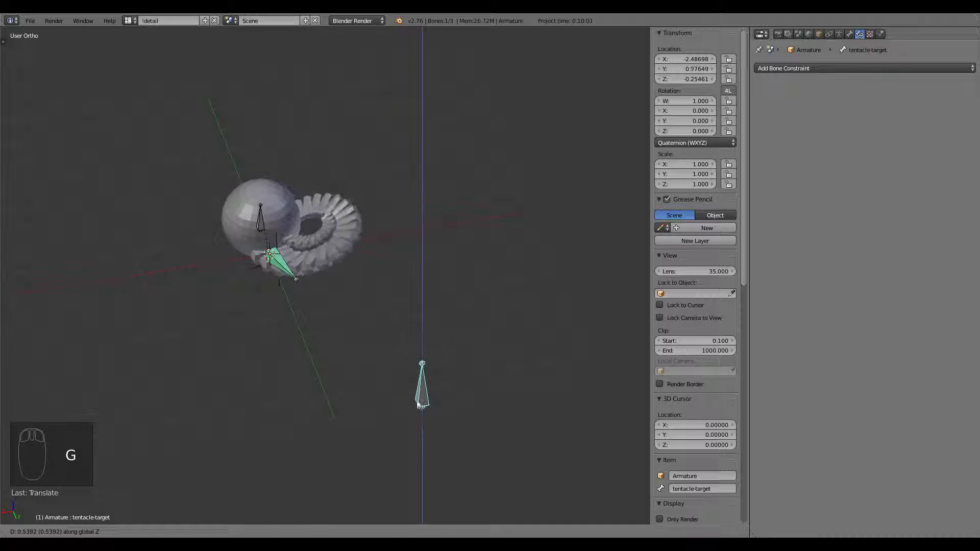
click(423, 407)
- Try to move the body bone up along global Z while the tentacle stays aimed at its target
middle_drag(265, 310, 310, 329)
right_click(176, 341)
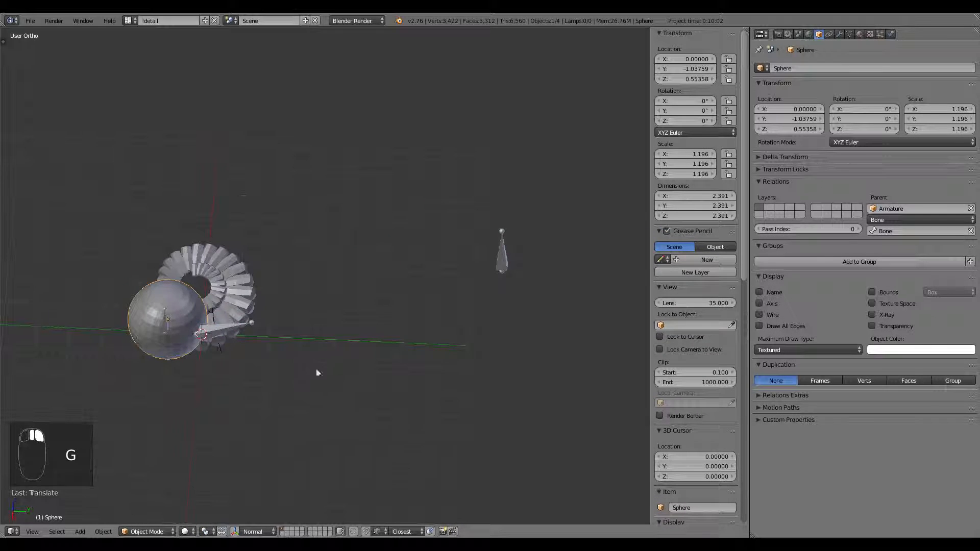
middle_drag(317, 372, 192, 262)
right_click(208, 259)
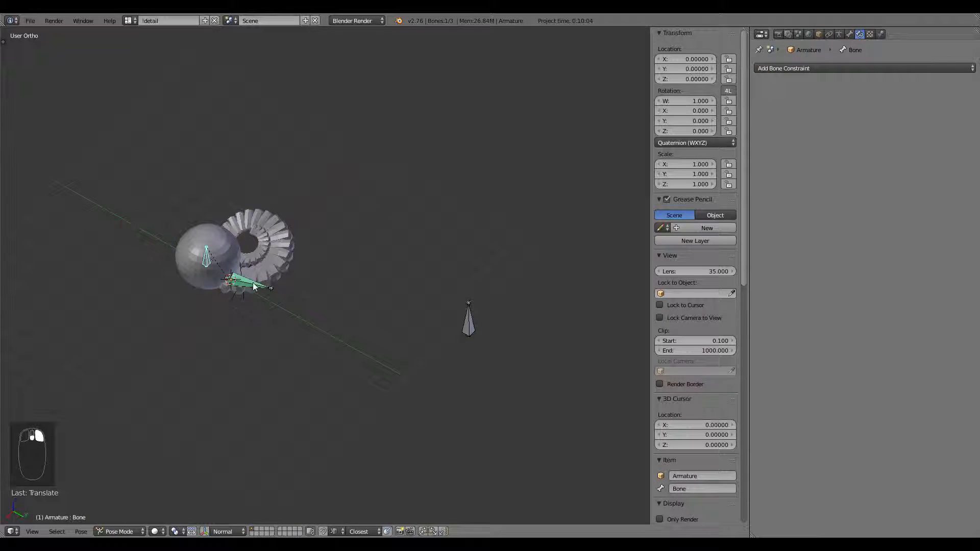
right_click(255, 286)
right_click(212, 259)
key(g)
key(z)
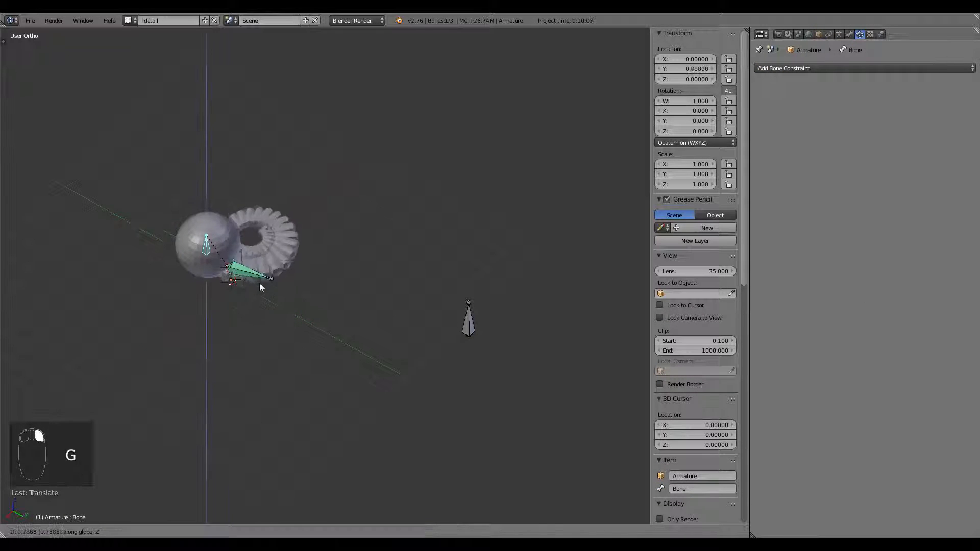
right_click(289, 287)
- Clear the tentacle-target bone's pose location and lower the body bone along global Z to about Y -1.12
right_click(469, 327)
key(alt+g)
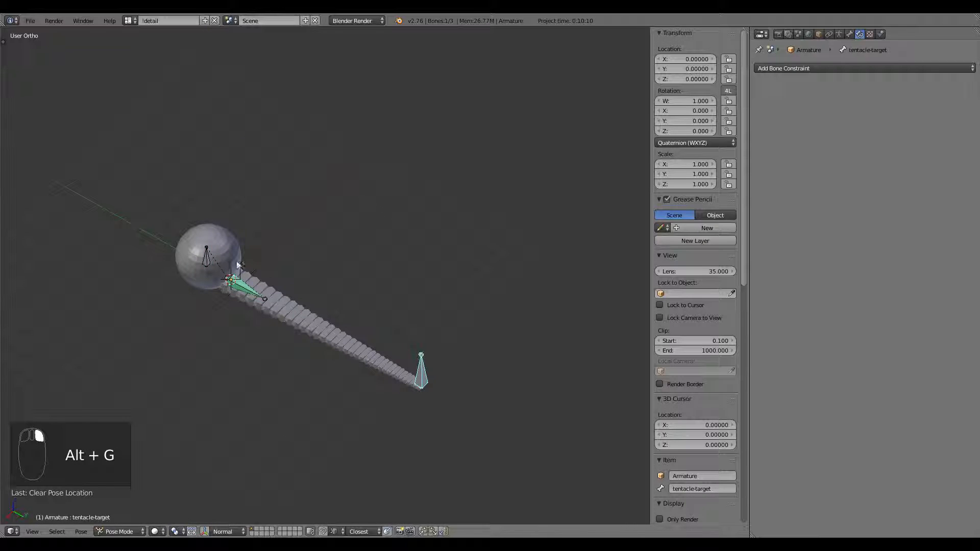
right_click(206, 262)
key(g)
key(z)
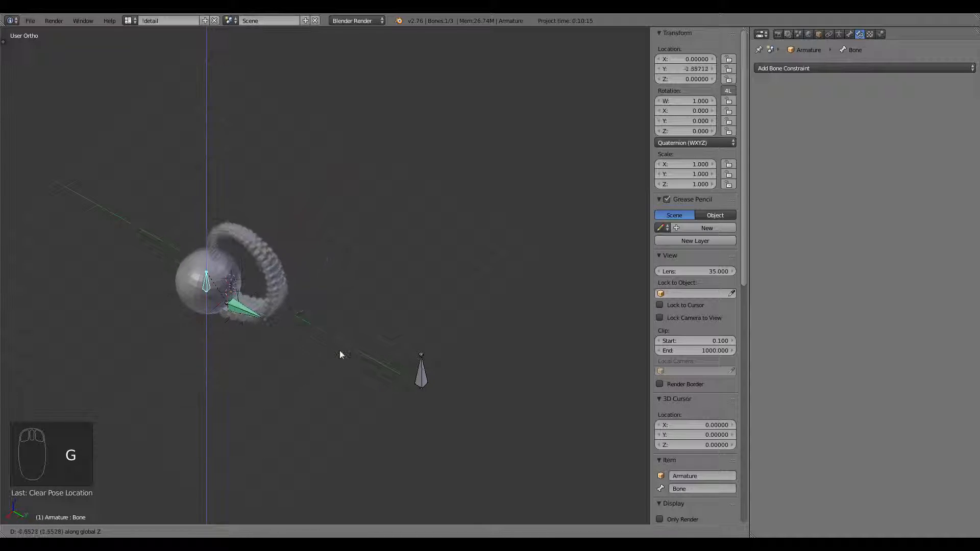
click(257, 314)
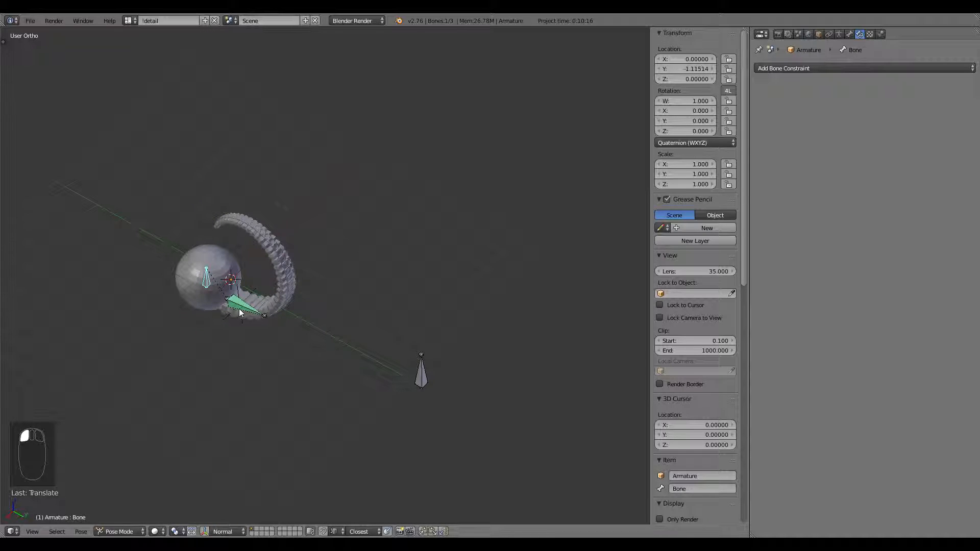
- Raise the body bone along global Z above the tentacle-target bone, to about Y 2.1, so the tentacle curls downward
right_click(238, 309)
right_click(233, 310)
right_click(228, 320)
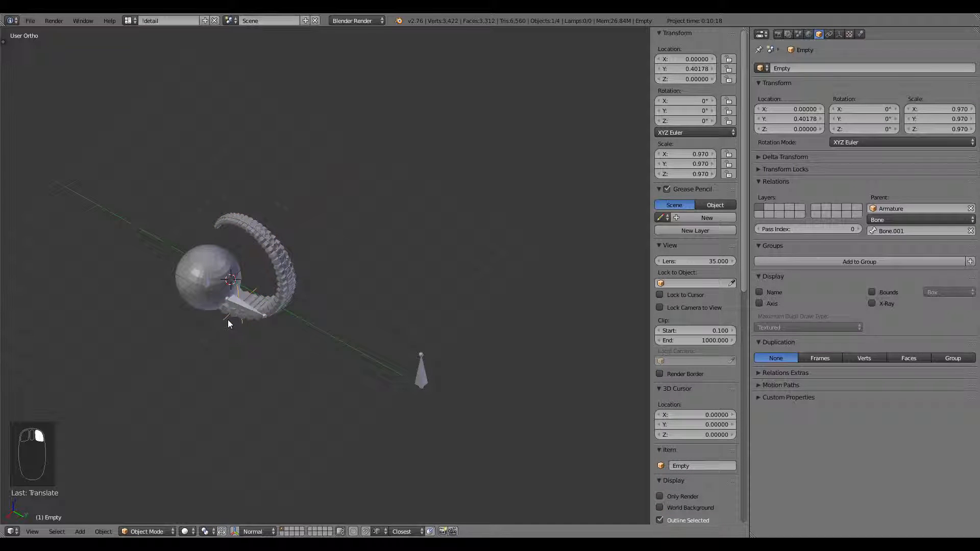
right_click(417, 378)
middle_drag(293, 377, 366, 334)
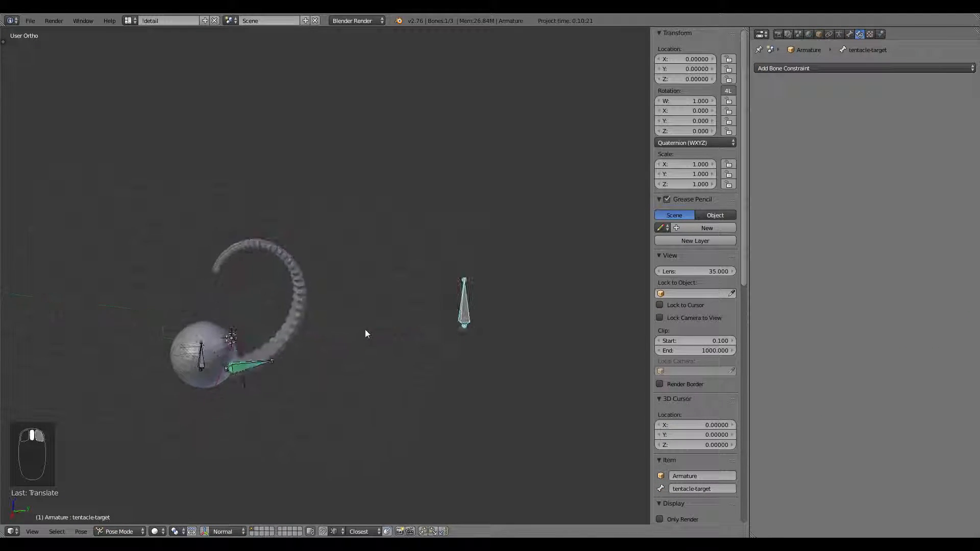
right_click(203, 367)
key(g)
key(z)
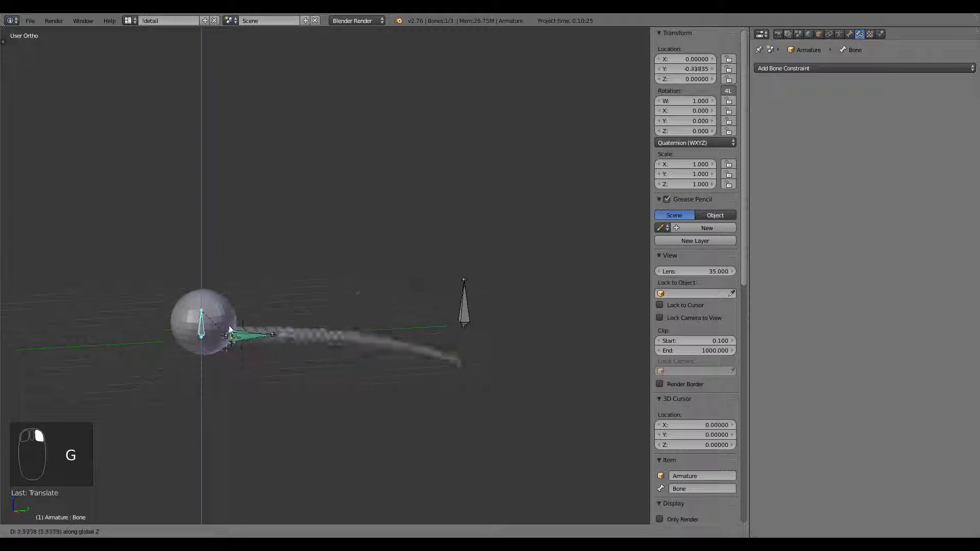
click(242, 274)
- Lower the body bone along global Z below the tentacle-target bone so the tentacle curls upward
right_click(245, 289)
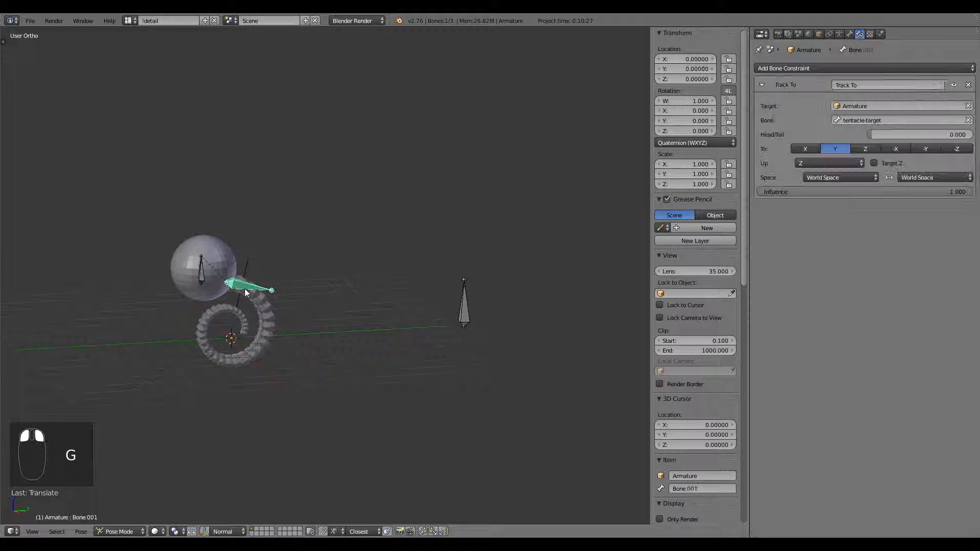
right_click(200, 284)
key(g)
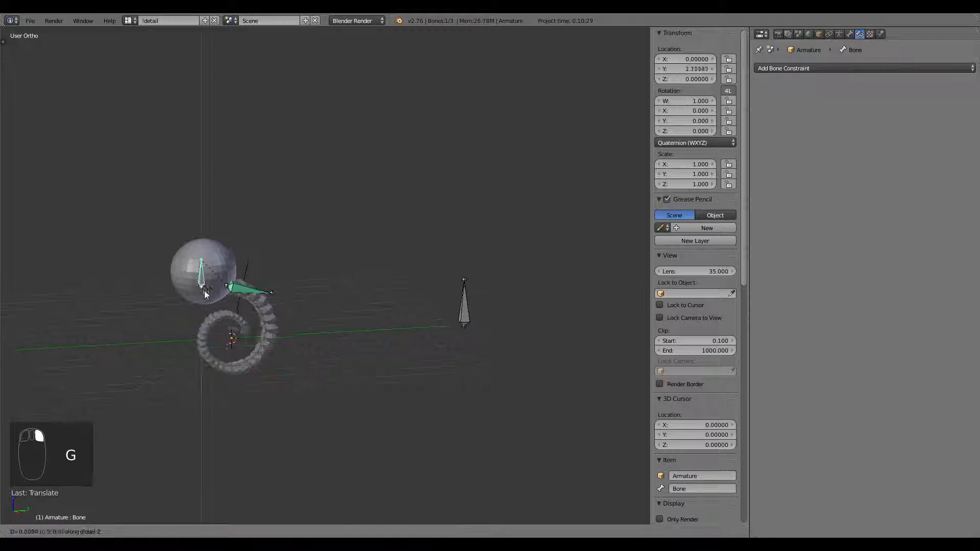
key(z)
click(256, 372)
right_click(255, 373)
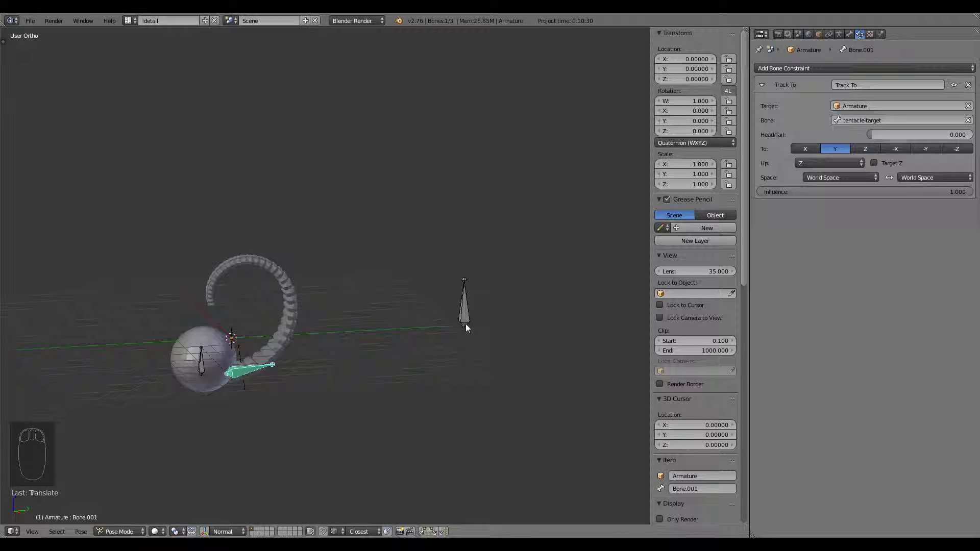
- Raise the body bone again along global Z so the tentacle curls below the sphere
right_click(193, 356)
key(g)
key(z)
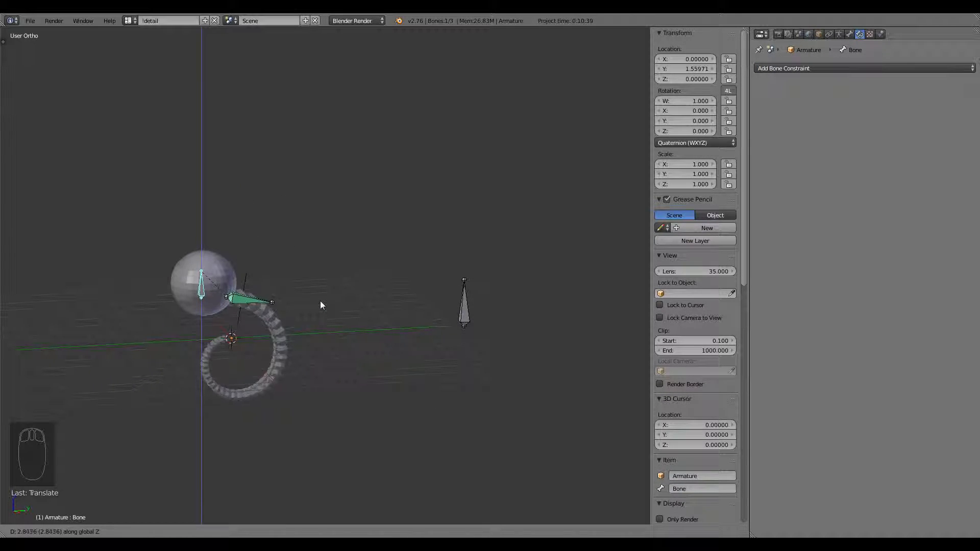
click(400, 343)
- Try to move the tentacle-target bone freely while the body is raised
middle_drag(400, 343, 340, 386)
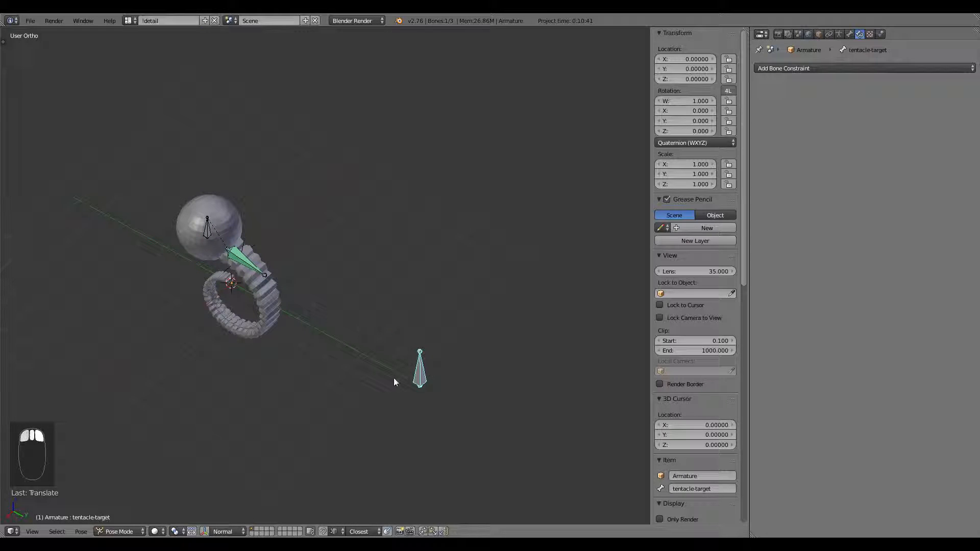
key(g)
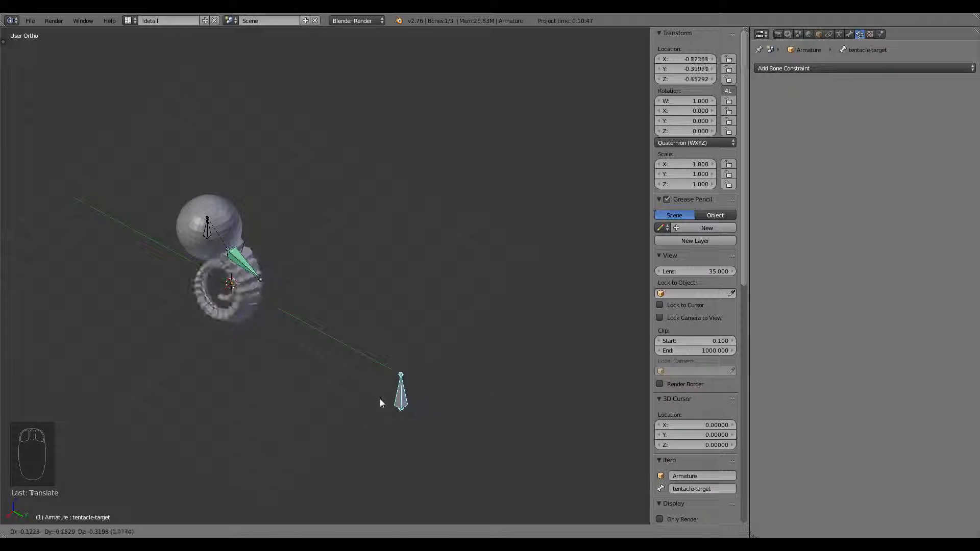
key(Escape)
- Clear the pose location of the armature's bones to return the body and tentacle to the rest position
middle_drag(241, 357, 323, 362)
right_click(212, 327)
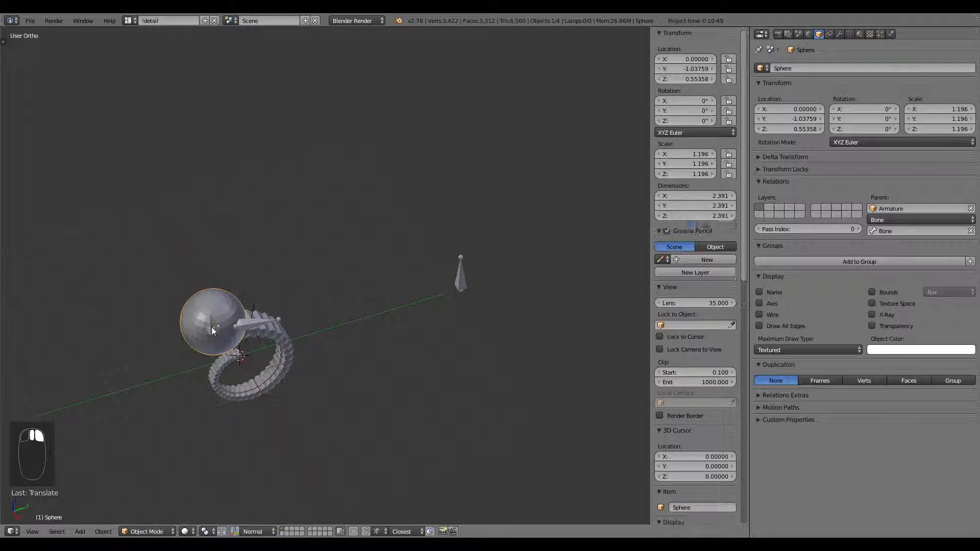
key(alt+g)
middle_drag(329, 359, 297, 358)
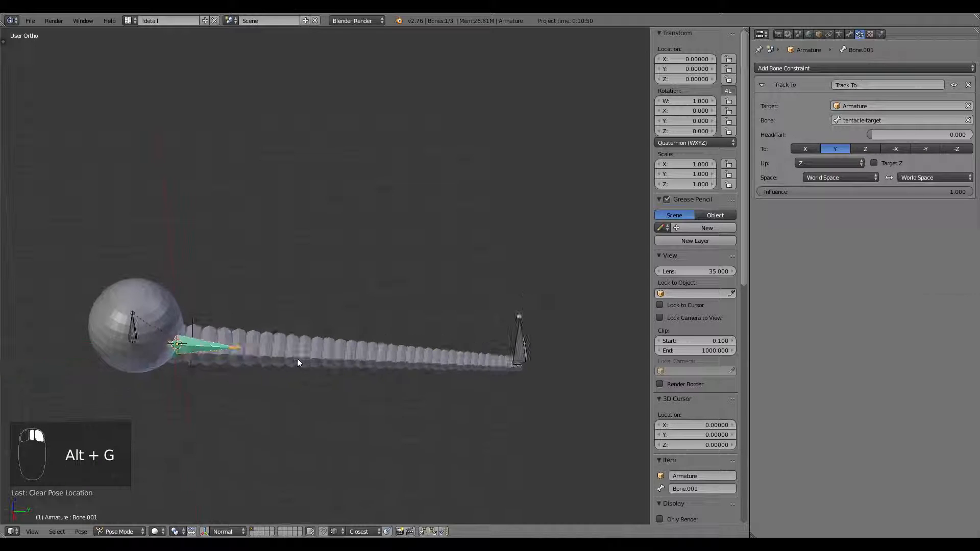
- Select the tentacle and tentacle-target bones together in Edit Mode, return to Pose Mode and reselect the tentacle bone
key(Tab)
right_click(518, 350)
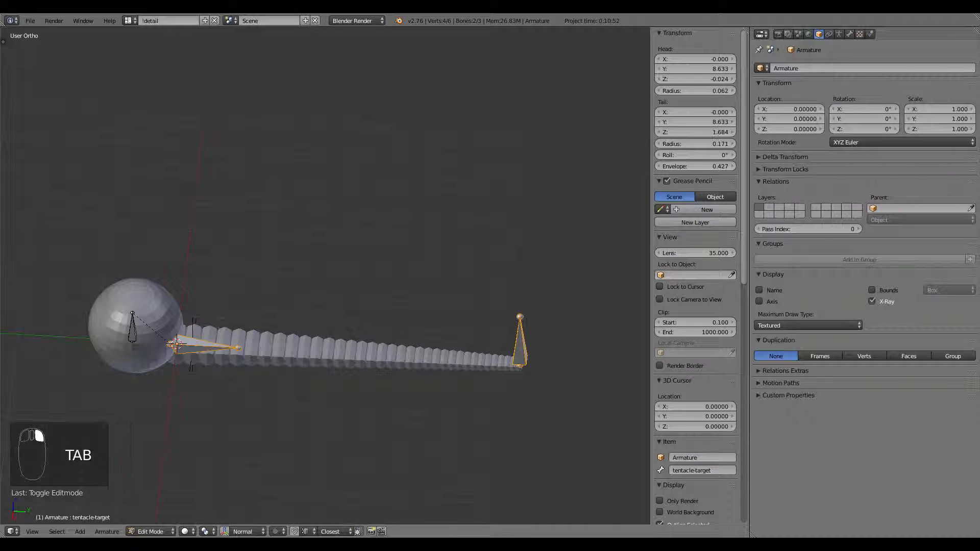
key(Tab)
right_click(181, 374)
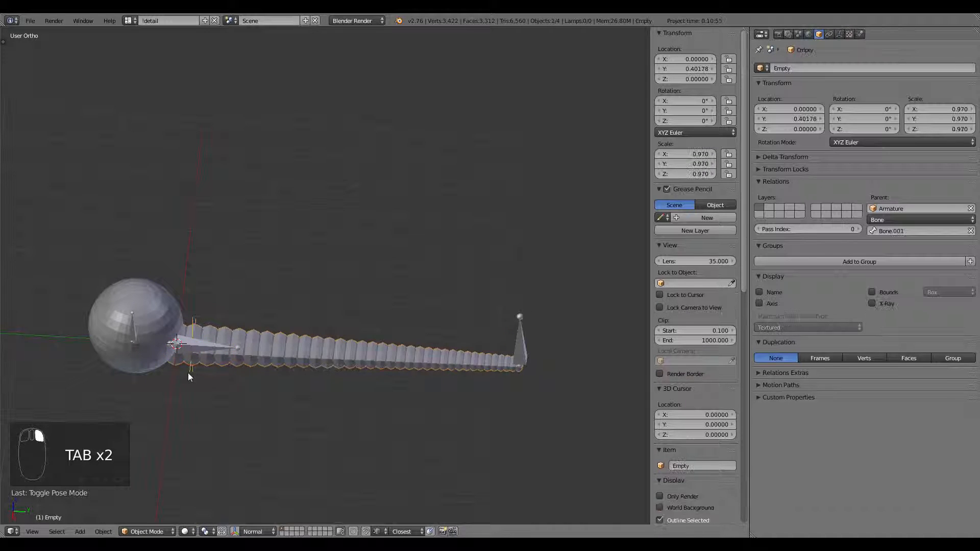
right_click(215, 345)
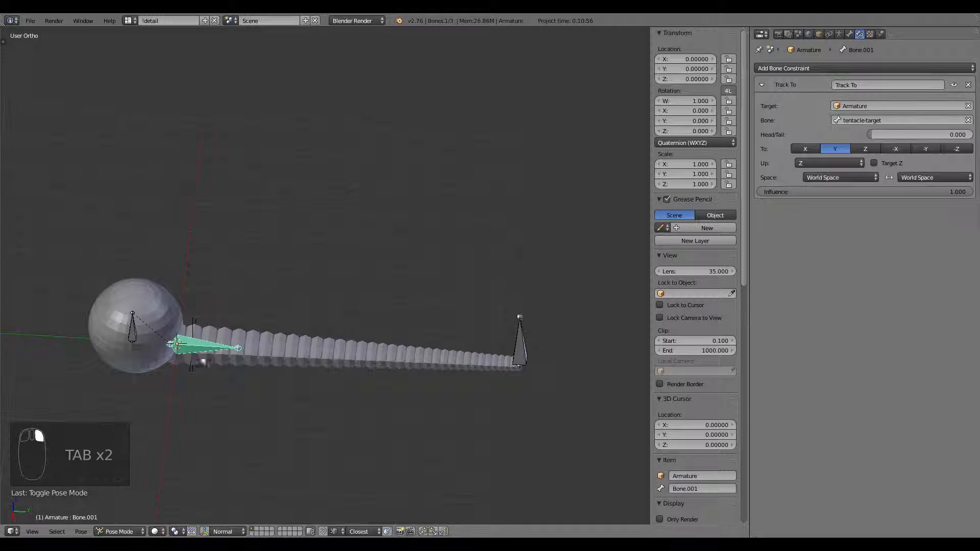
- Try duplicating the tentacle mesh together with its Empty and rotating the copies about Z, and delete the copies
right_click(186, 365)
shift+right_click(191, 365)
shift+right_click(283, 355)
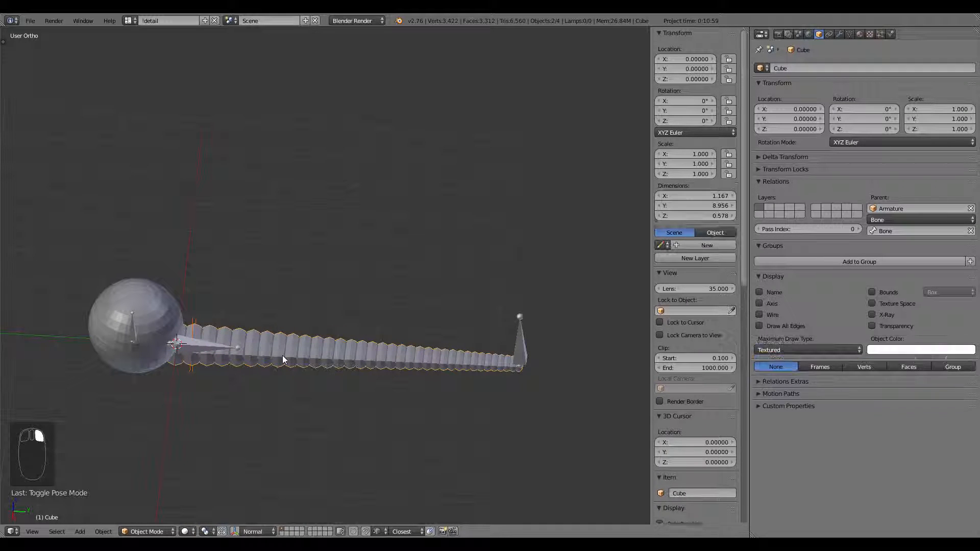
key(shift+d)
key(r)
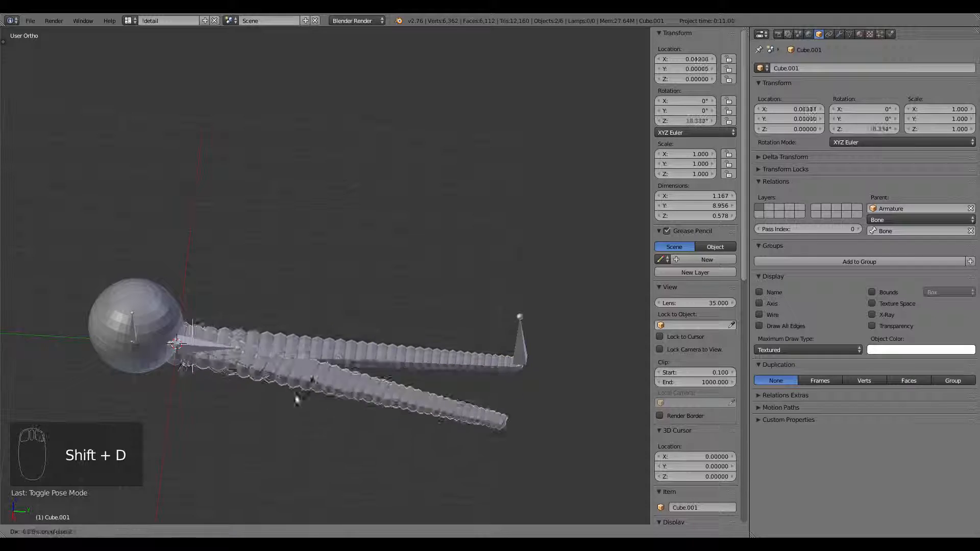
key(z)
click(245, 400)
key(x)
click(243, 396)
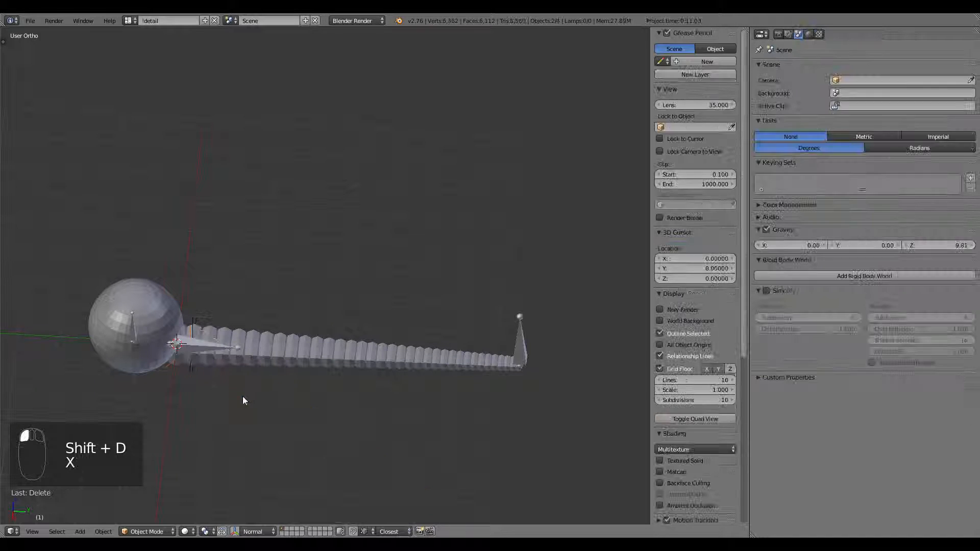
- Add a Copy Rotation constraint to the tentacle bone below its Track To constraint
right_click(187, 363)
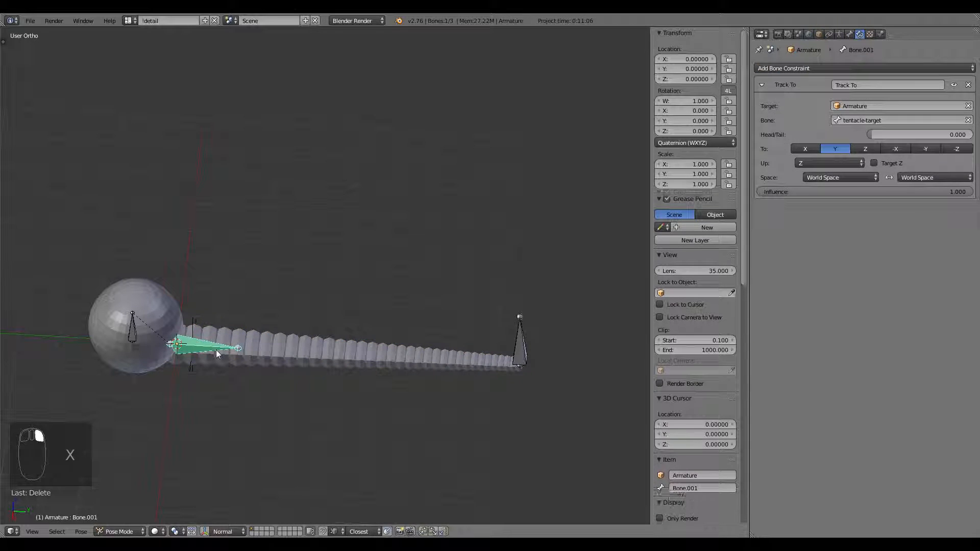
click(859, 69)
click(816, 103)
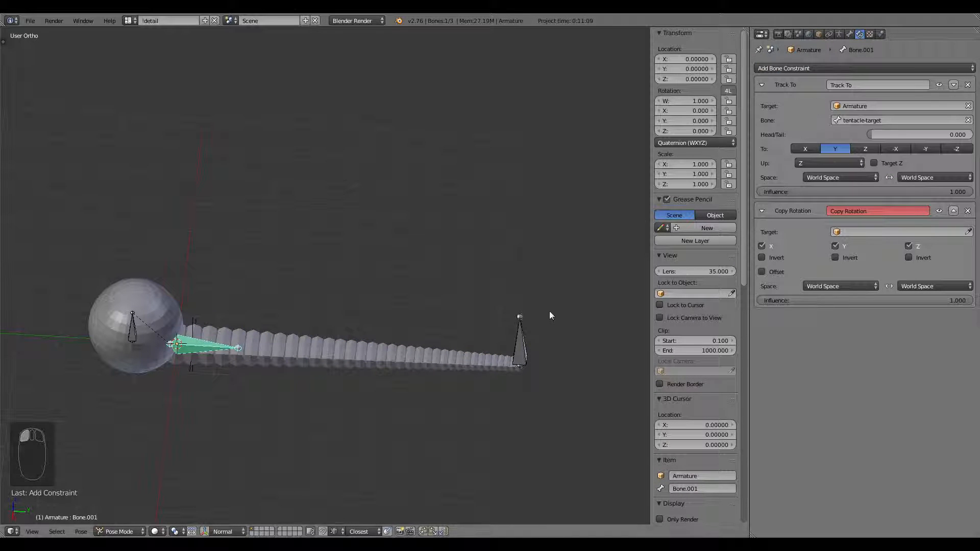
- Disable the tentacle bone's Track To constraint and rotate the bone upward about global X to curl the tentacle
right_click(523, 341)
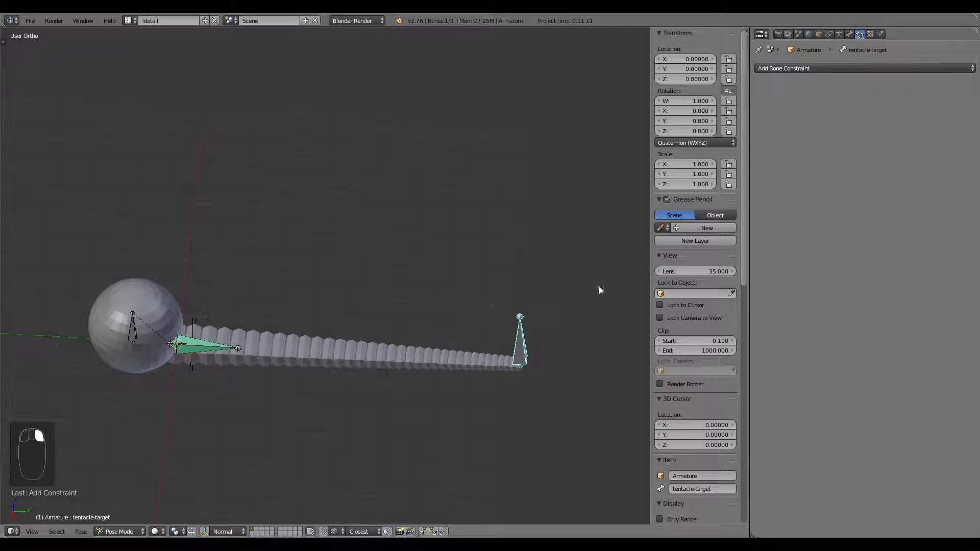
right_click(220, 345)
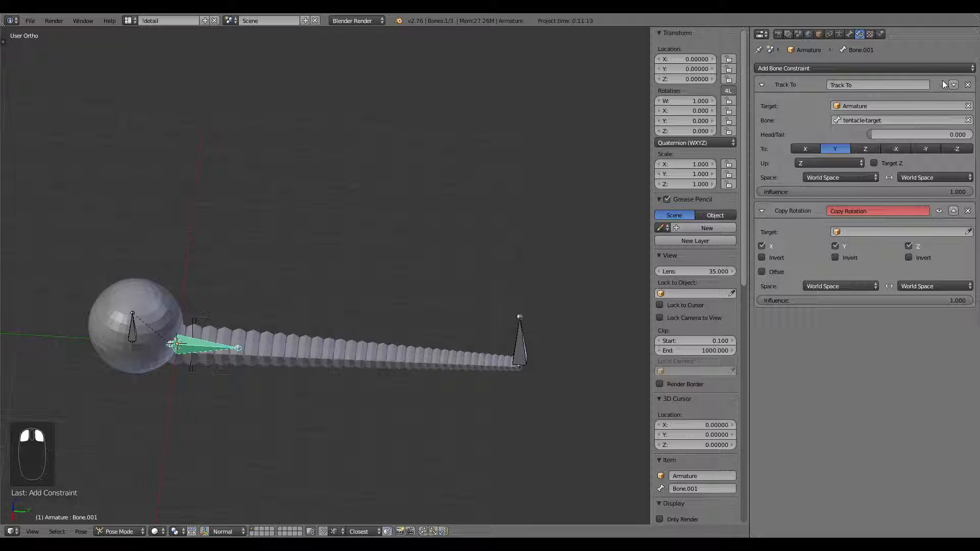
key(r)
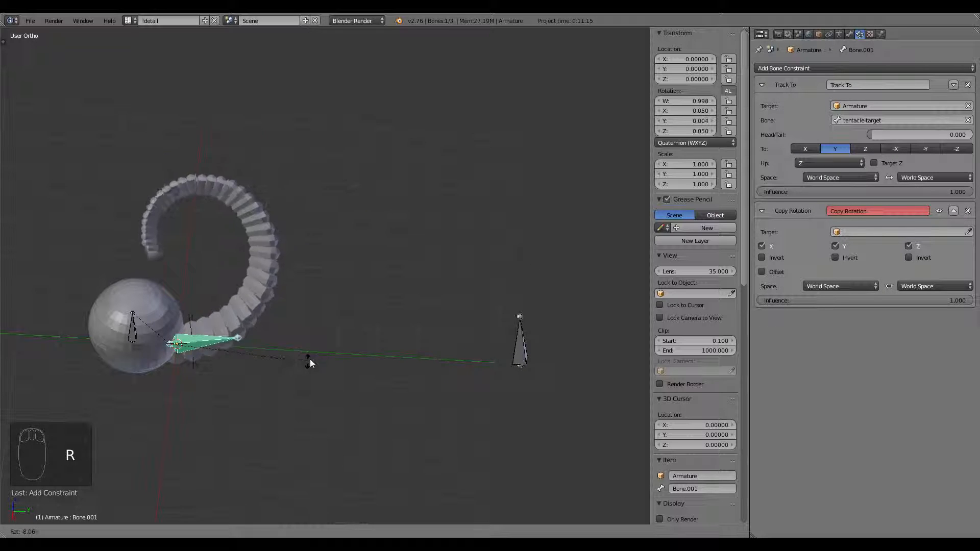
key(x)
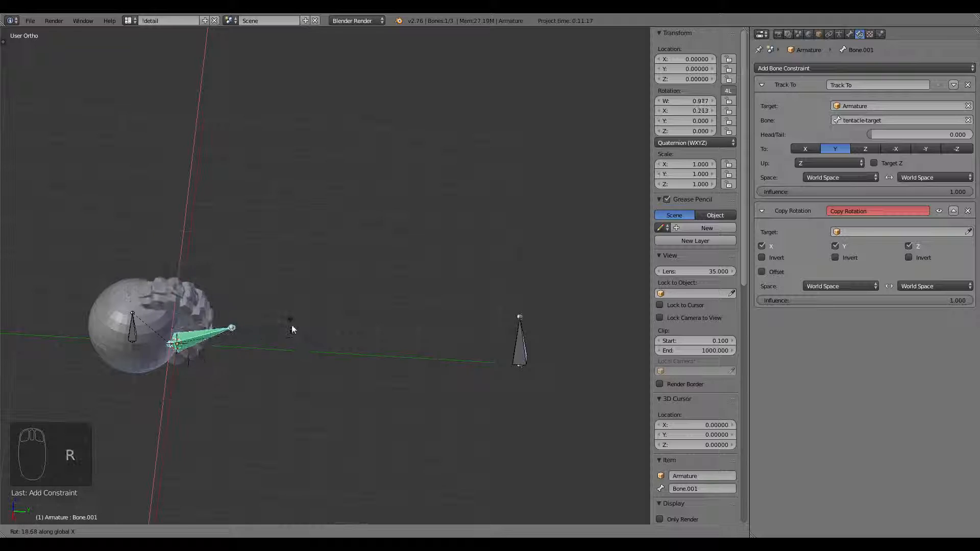
click(298, 339)
- Switch to Object Mode and hide the body sphere
key(ctrl+Tab)
right_click(93, 347)
key(h)
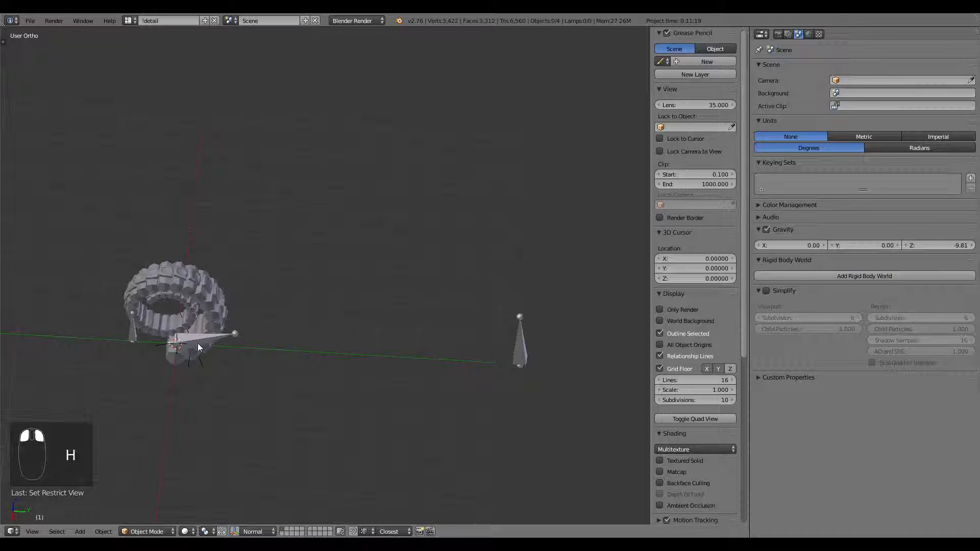
- In Pose Mode, rotate the tentacle bone about global X to about 20.8° and set its rotation mode to XYZ Euler
right_click(197, 343)
key(ctrl+Tab)
key(r)
middle_click(266, 293)
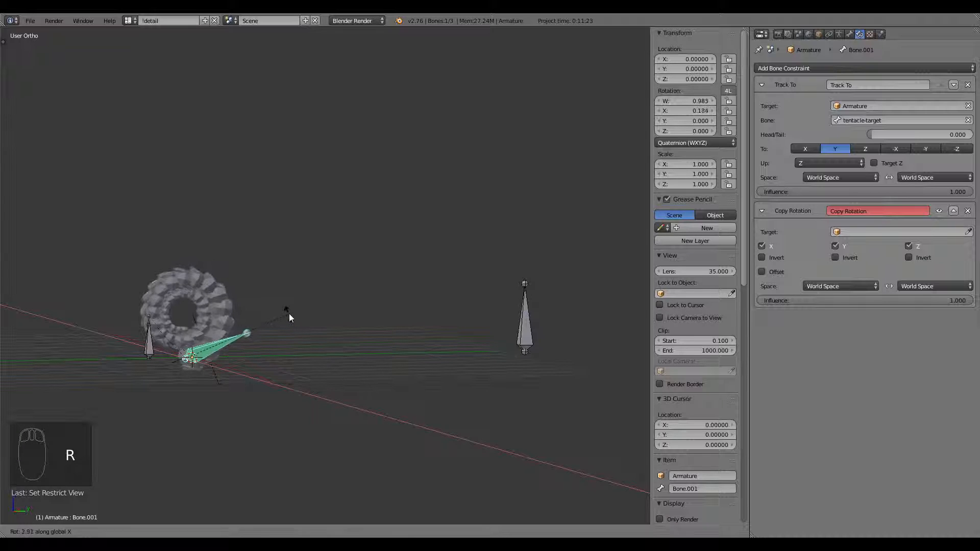
click(289, 314)
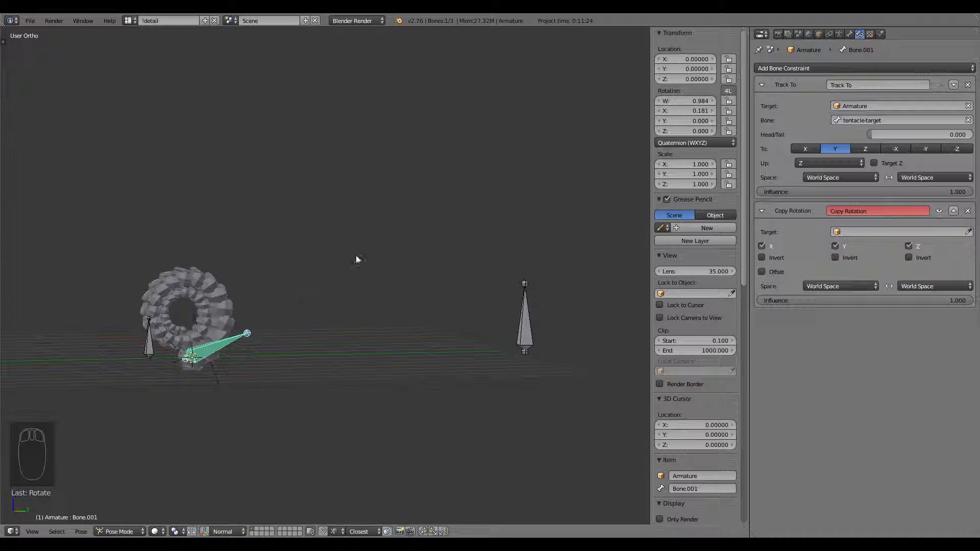
click(706, 142)
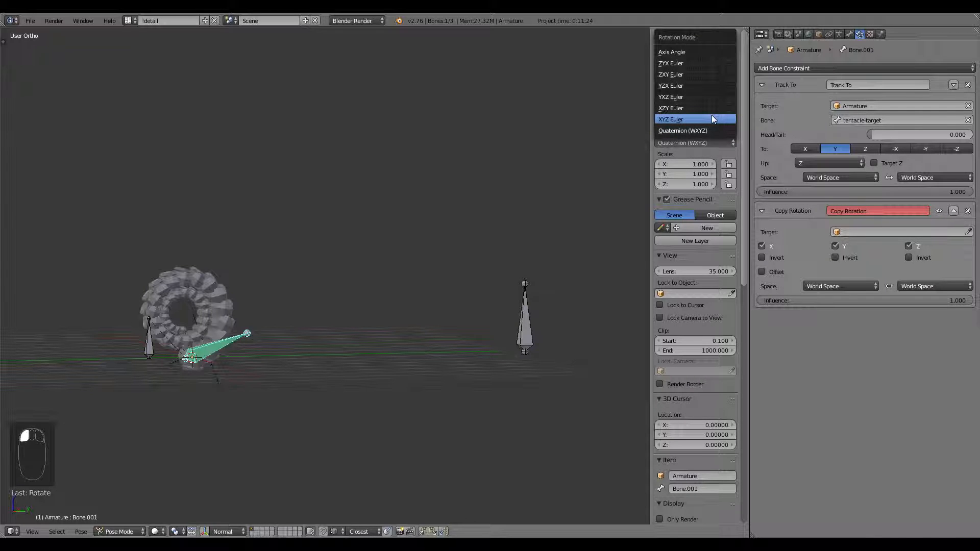
click(711, 117)
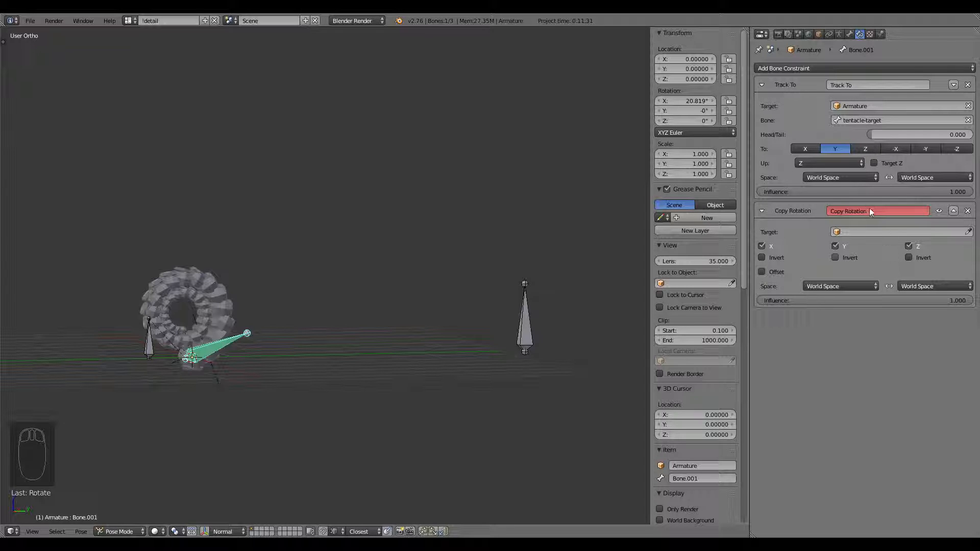
- Replace the tentacle bone's Copy Rotation constraint with a Limit Rotation constraint that converts in Pose Space
click(967, 210)
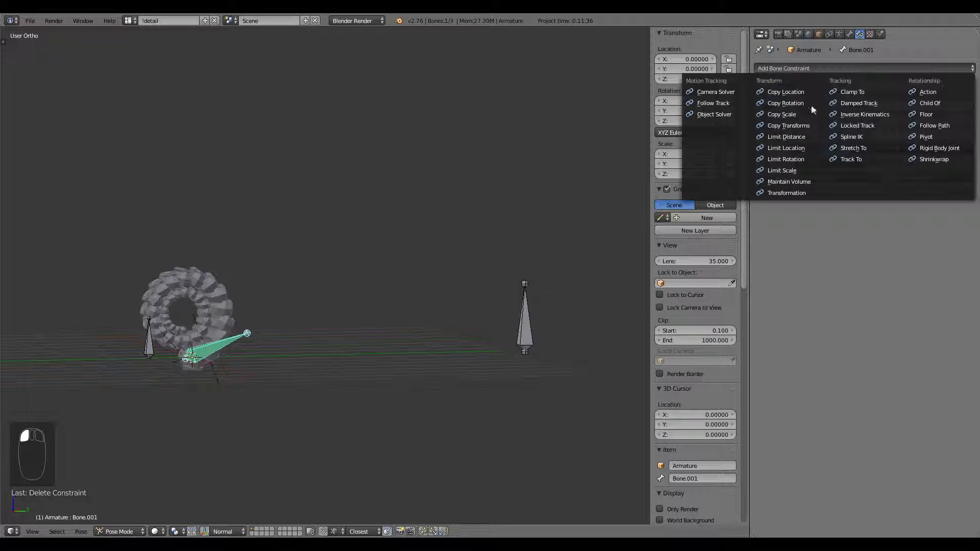
click(814, 68)
click(807, 161)
click(783, 231)
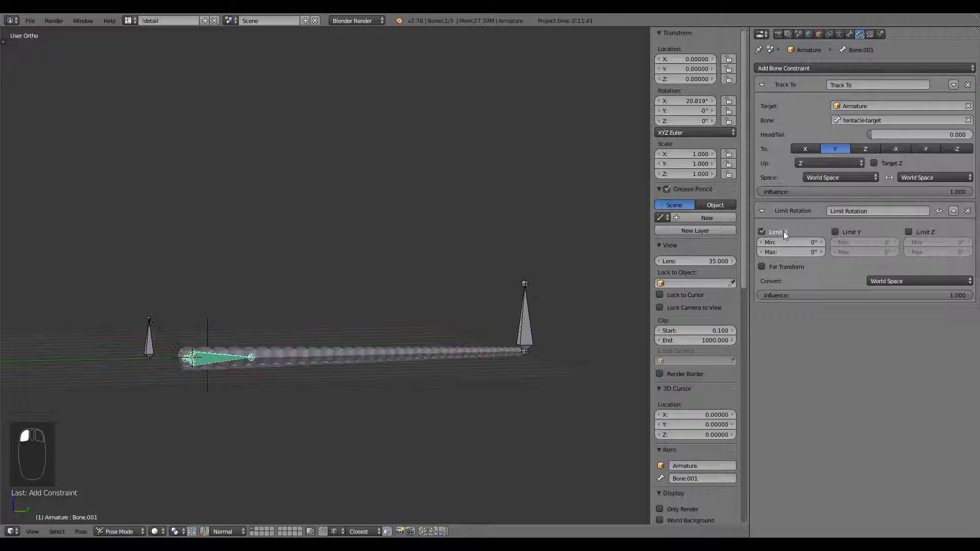
click(783, 231)
click(934, 280)
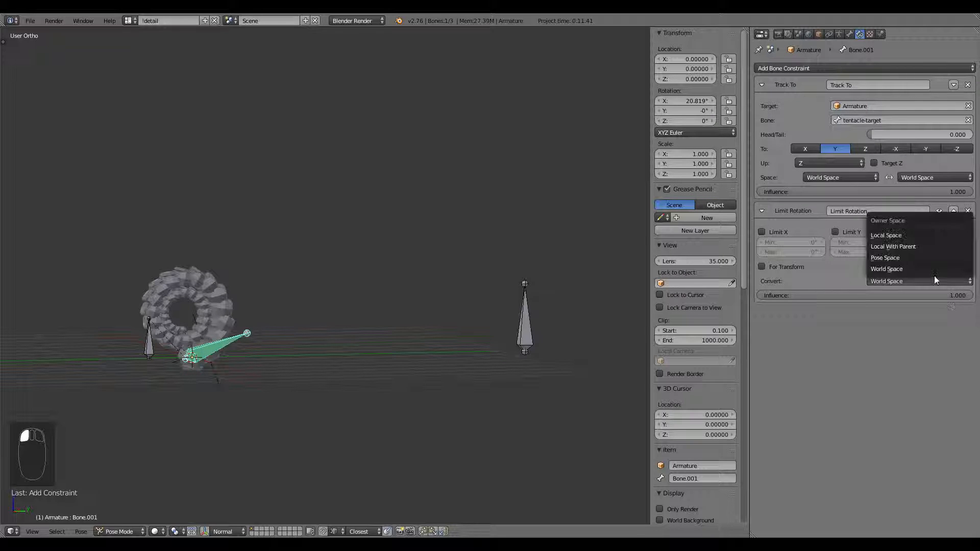
click(939, 255)
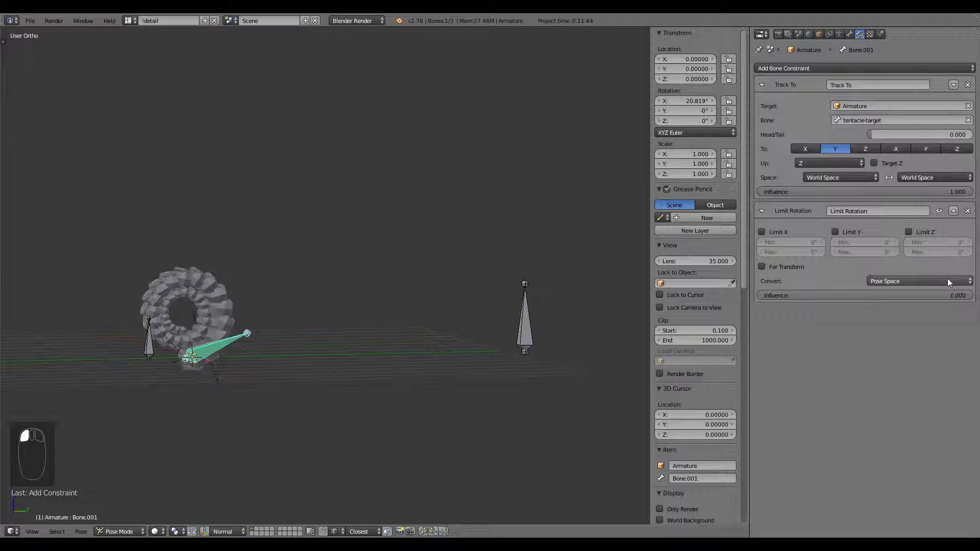
click(938, 281)
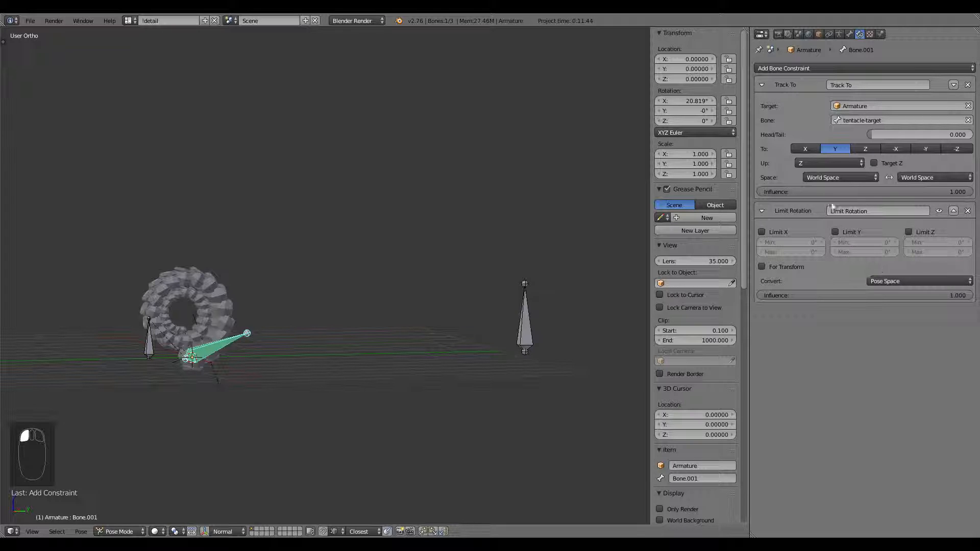
- Enable Limit X on the Limit Rotation constraint with a minimum of -22° and a maximum of 22°
click(782, 231)
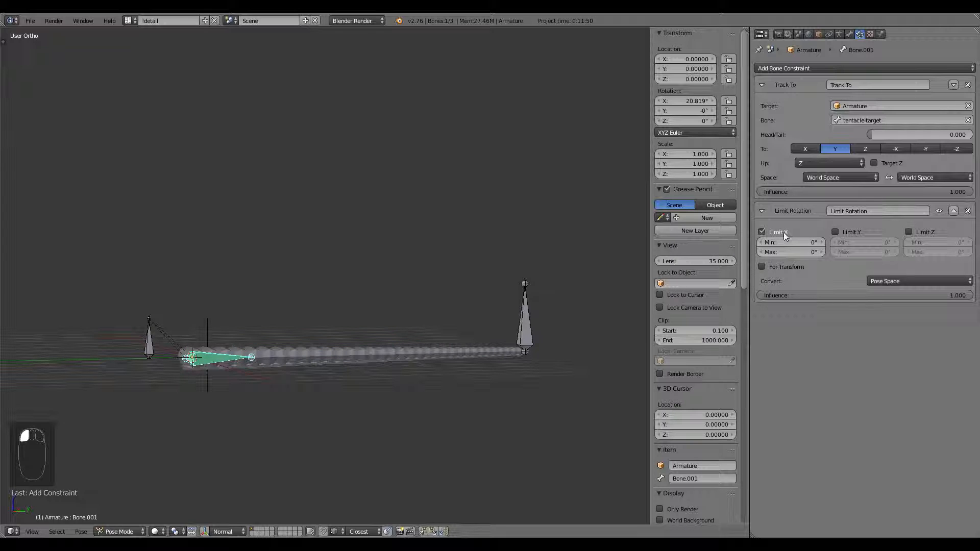
click(791, 242)
text(-22)
key(Tab)
text(22)
click(798, 257)
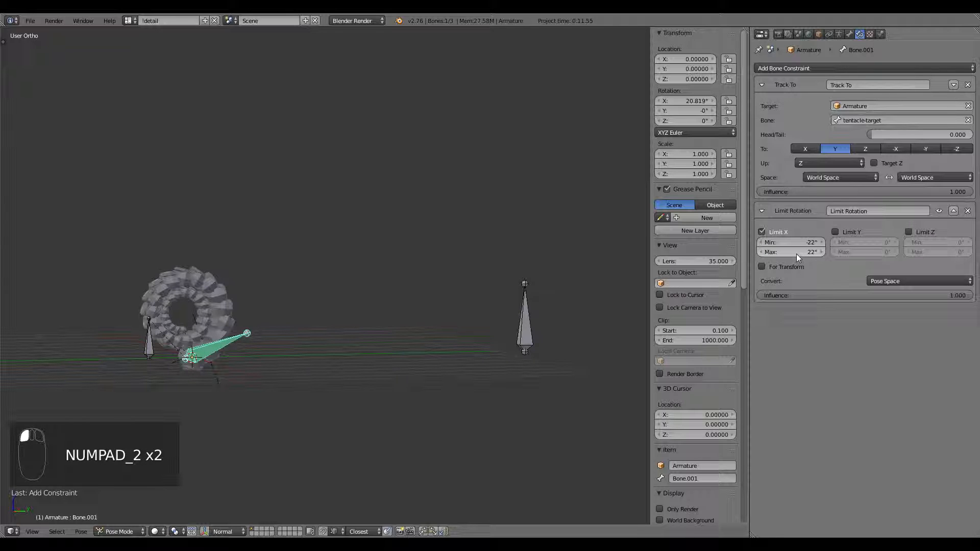
- Test the X limit by rotating the tentacle bone about global X and freely, cancel, and clear the bone's rotation
key(r)
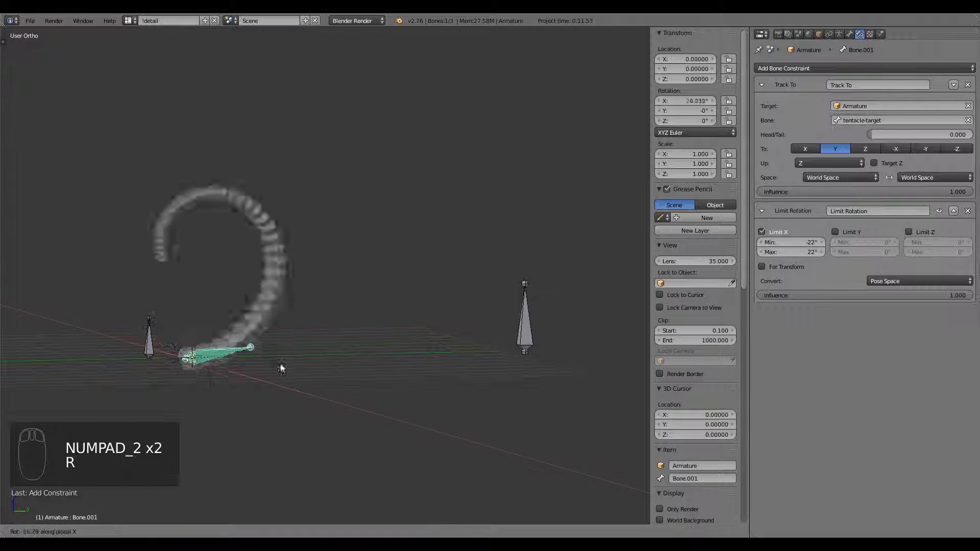
key(x)
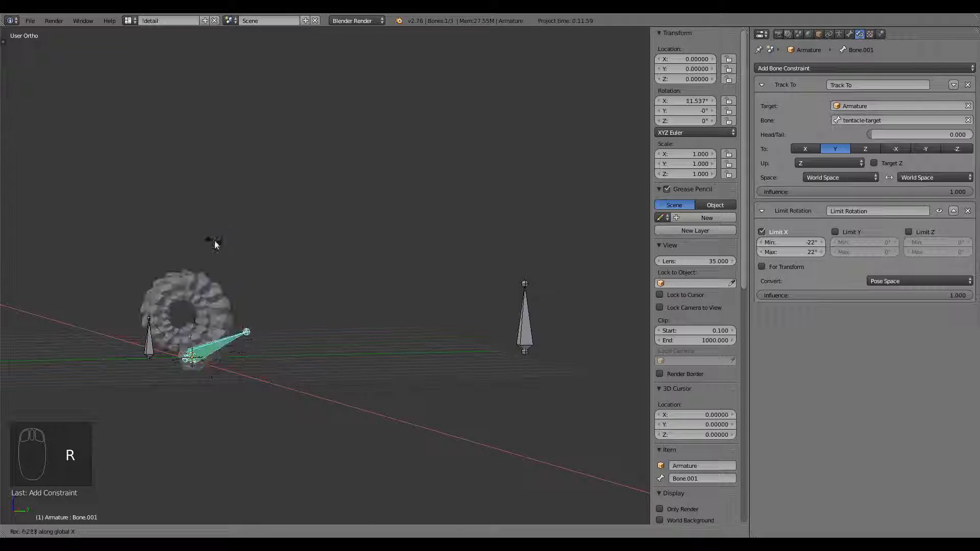
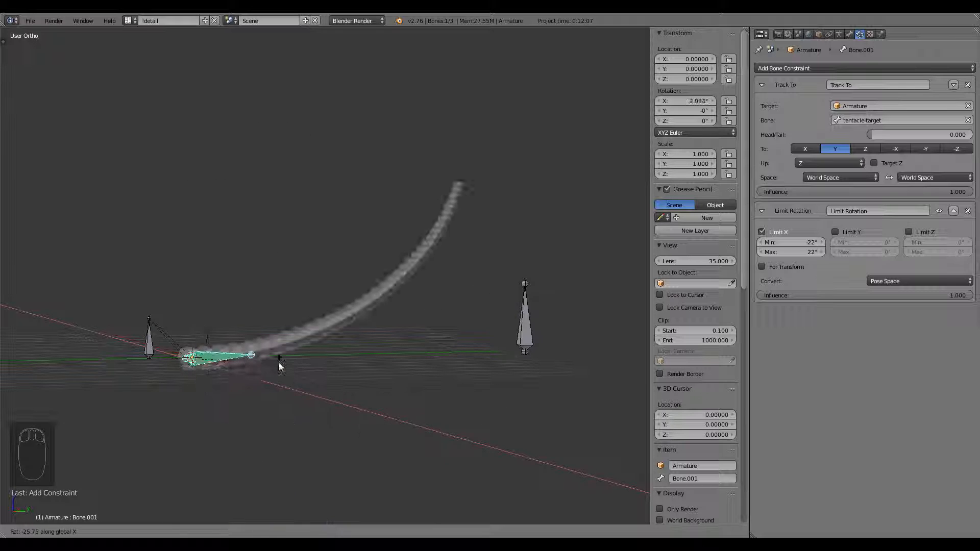
key(r)
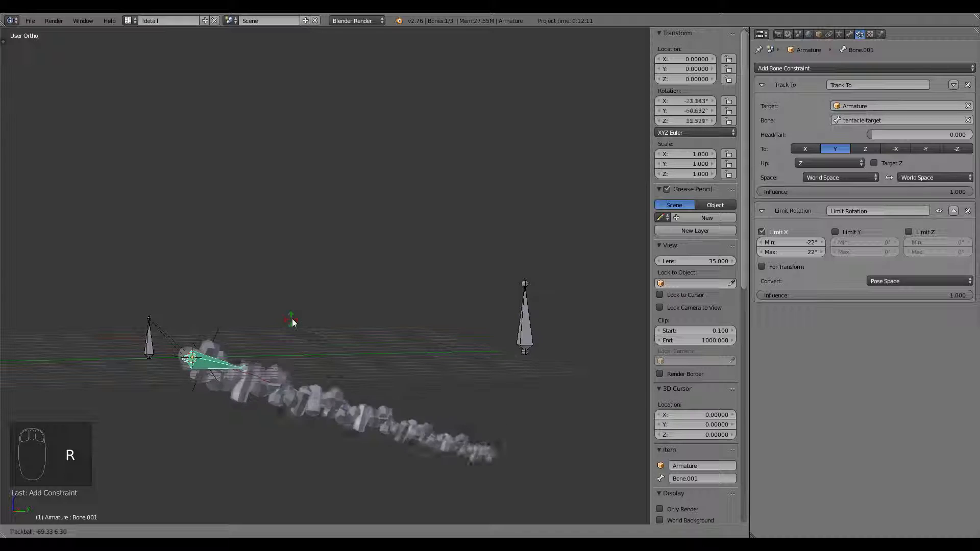
right_click(284, 401)
key(alt+r)
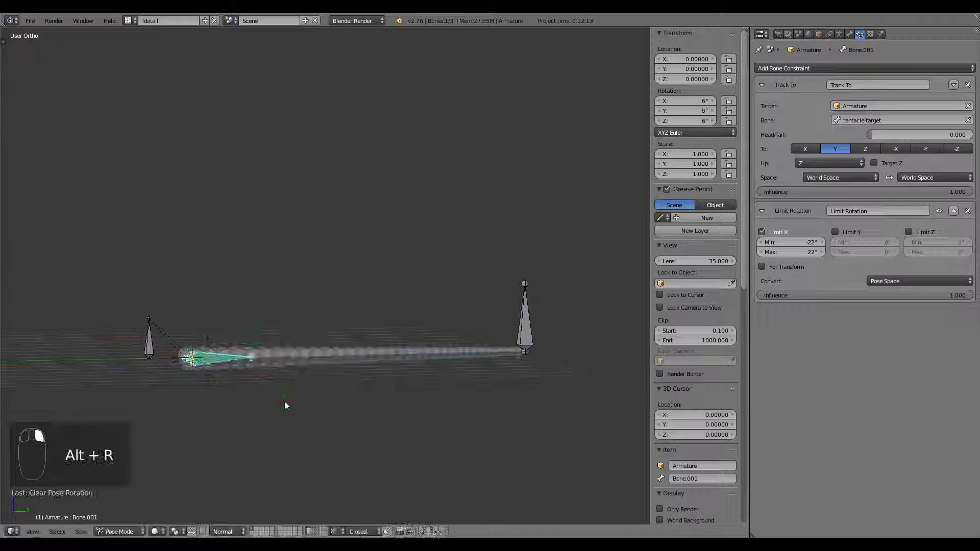
- Twist the tentacle by rotating its bone about 14.6° around global Y
middle_drag(400, 362, 404, 437)
key(r)
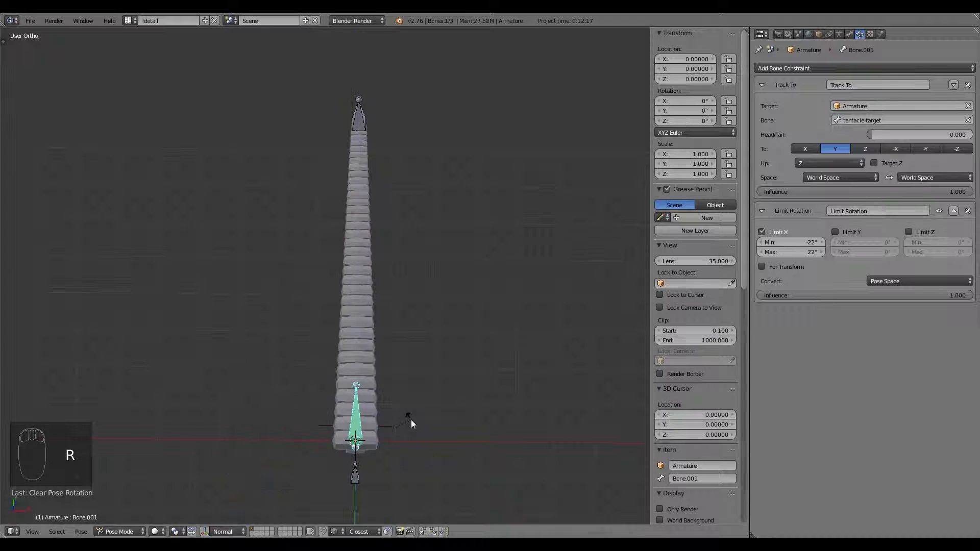
key(r)
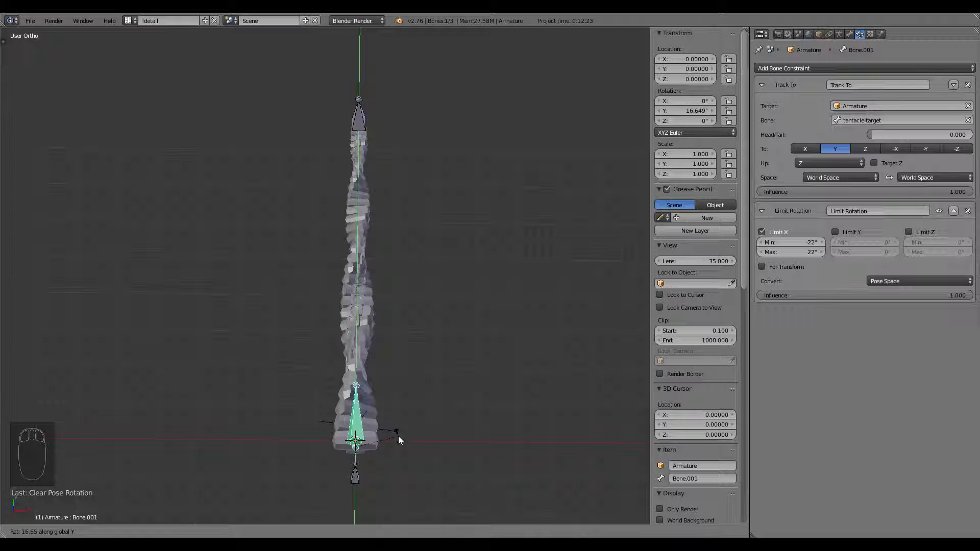
click(401, 433)
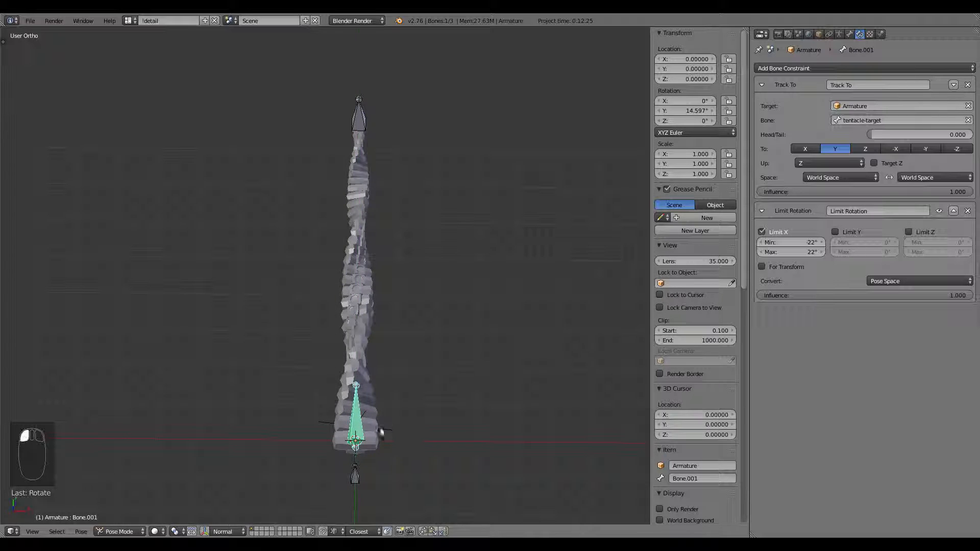
middle_drag(401, 433, 412, 386)
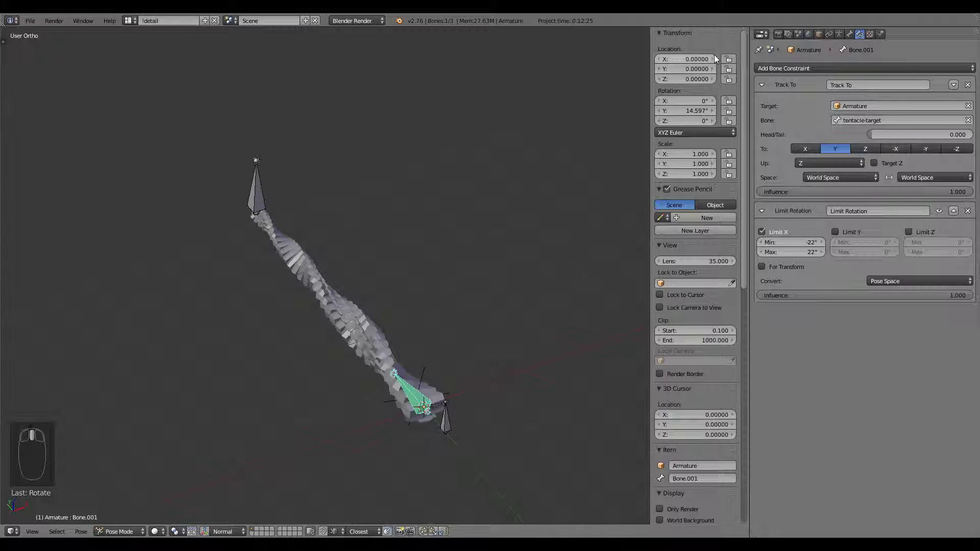
click(689, 110)
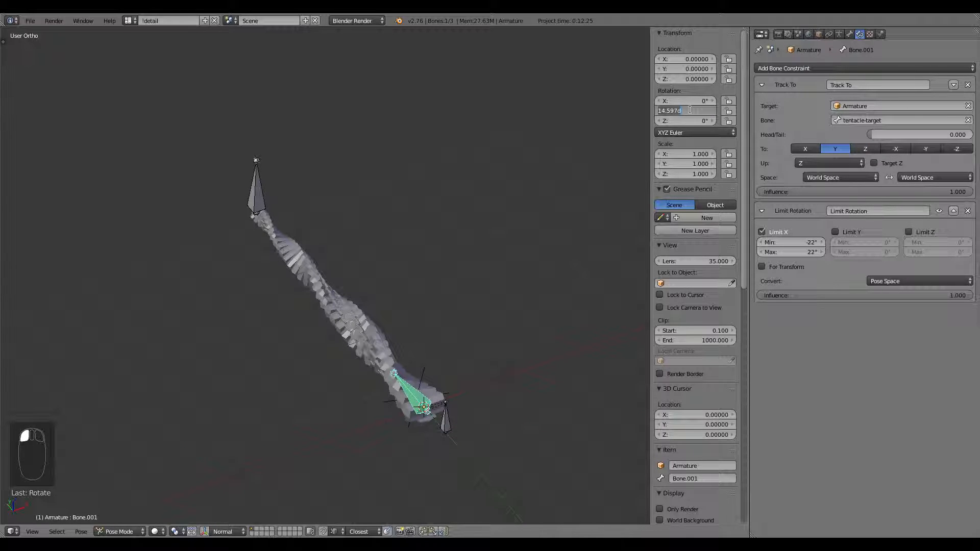
click(643, 114)
key(r)
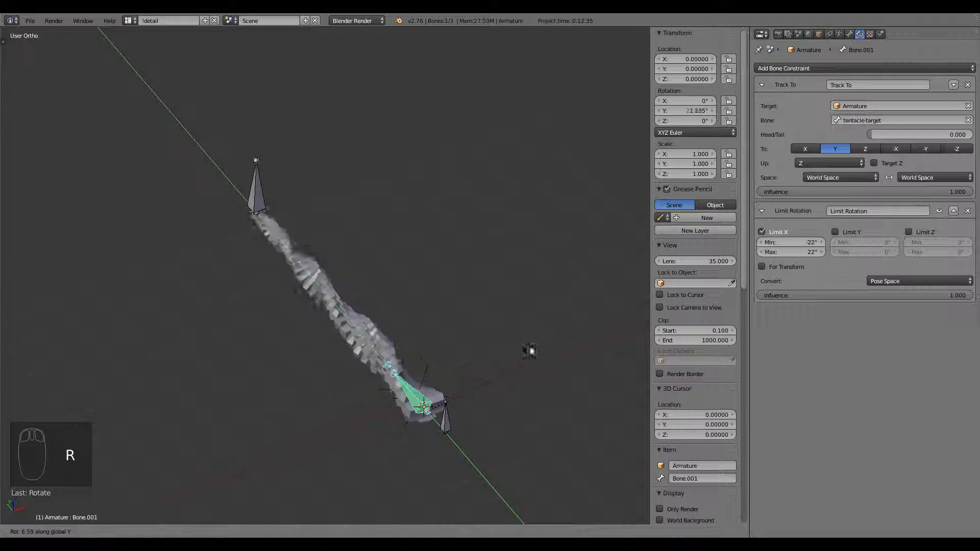
key(Escape)
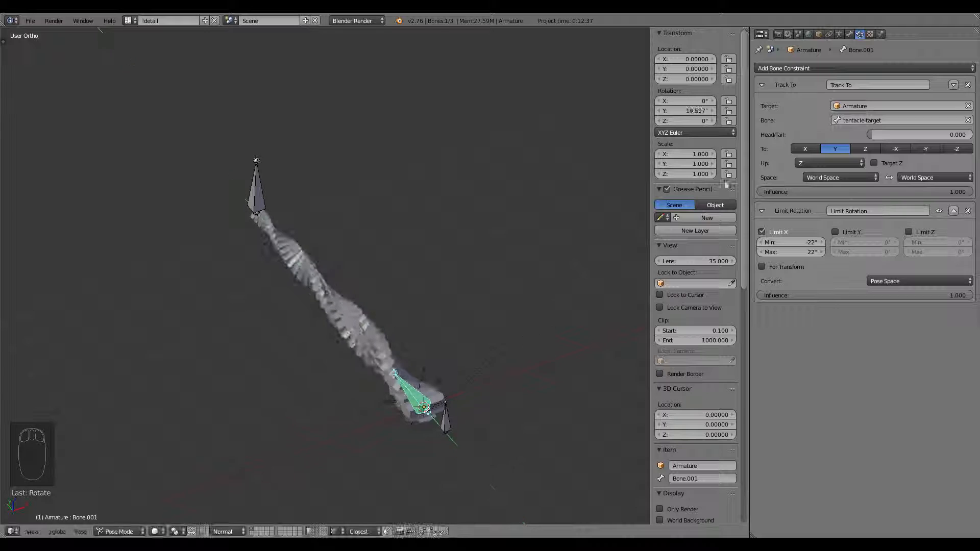
- Copy the bone's Y rotation into the Limit Rotation constraint's enabled Limit Y, with minimum -14.597° and maximum 14.597°
click(699, 111)
key(ctrl+c)
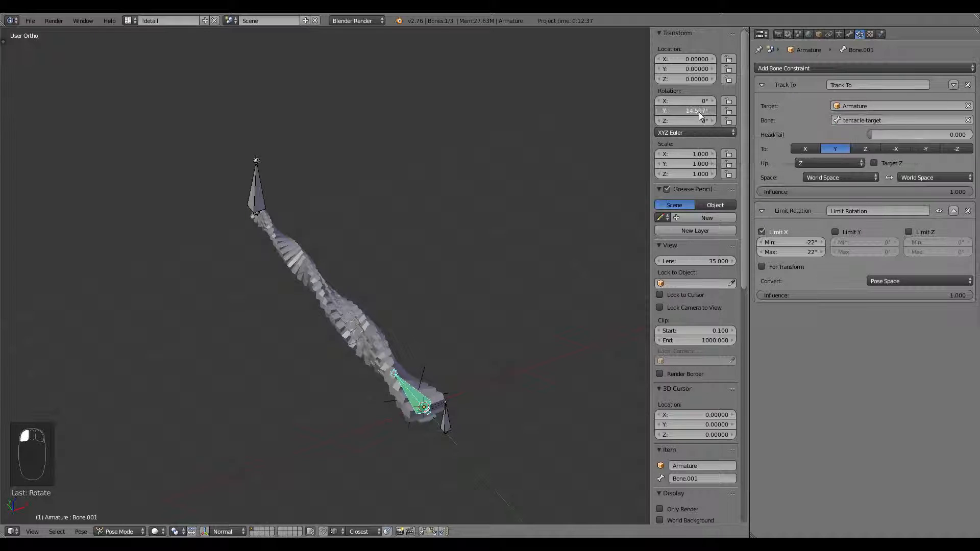
click(851, 234)
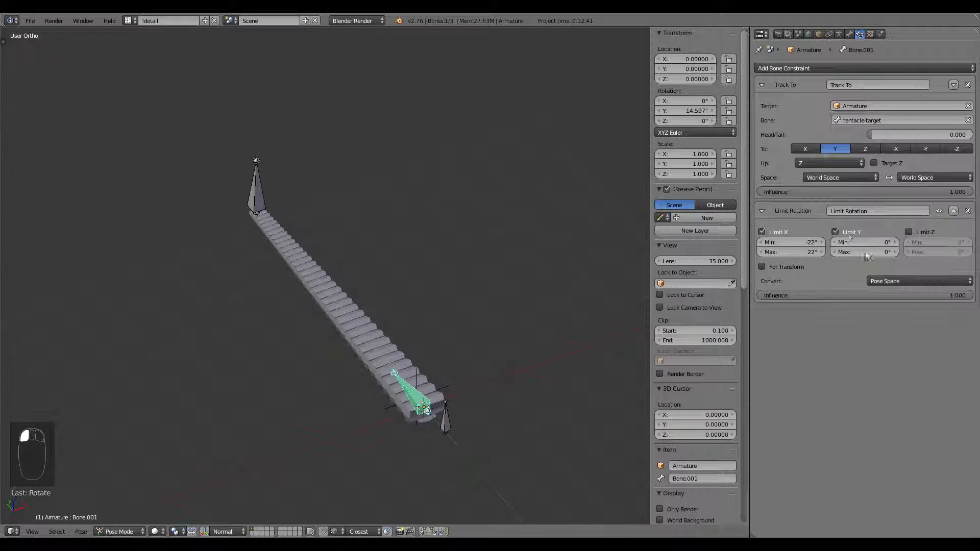
key(ctrl+v)
click(867, 243)
key(ctrl+v)
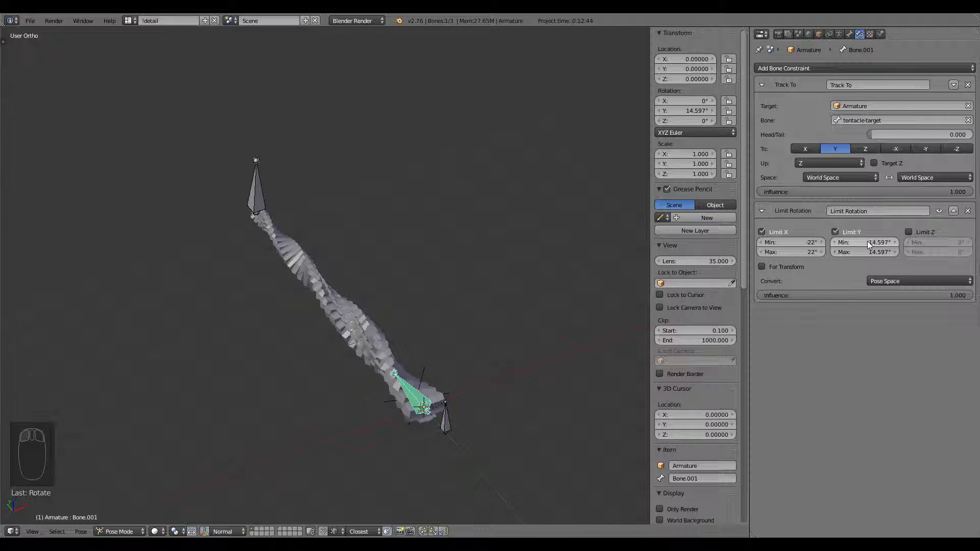
key(minus)
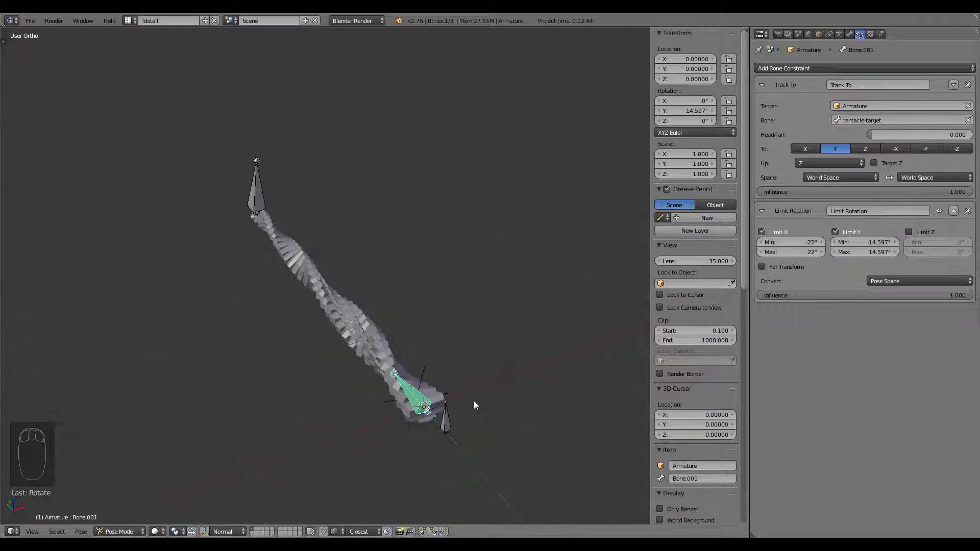
- Test the Y limit by rotating the tentacle bone about global Y, cancel, and clear the bone's rotation
key(r)
key(y)
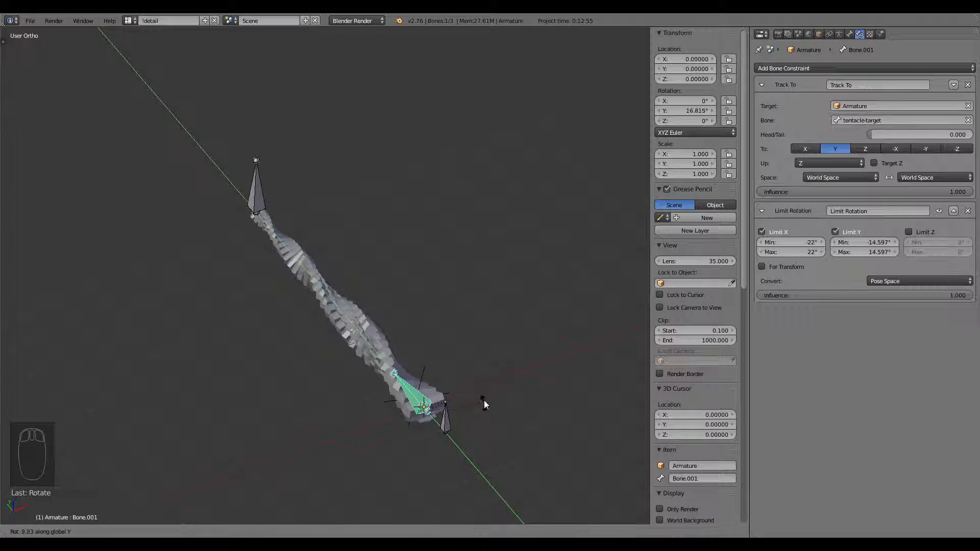
right_click(495, 368)
key(alt+r)
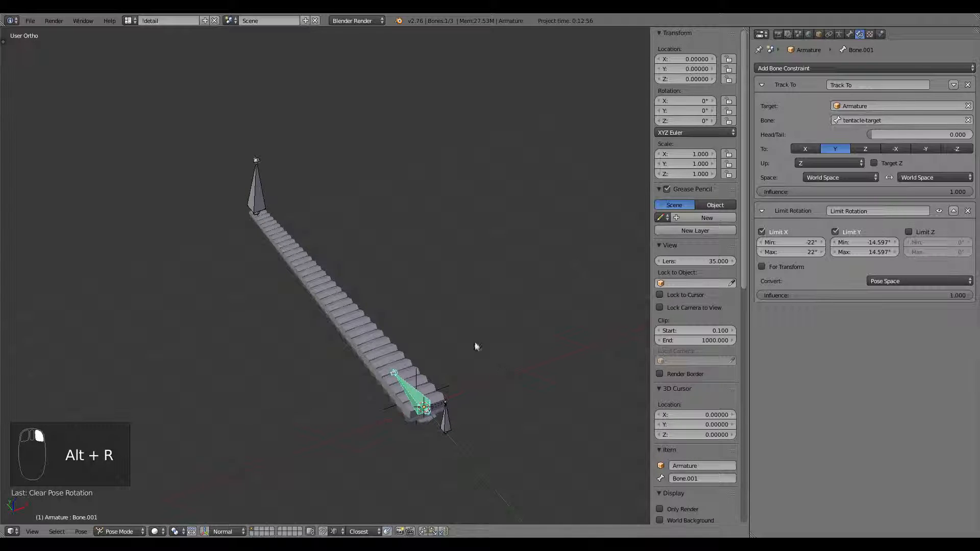
- Curl the tentacle sideways by rotating its bone about global Z to about -14.9°
key(r)
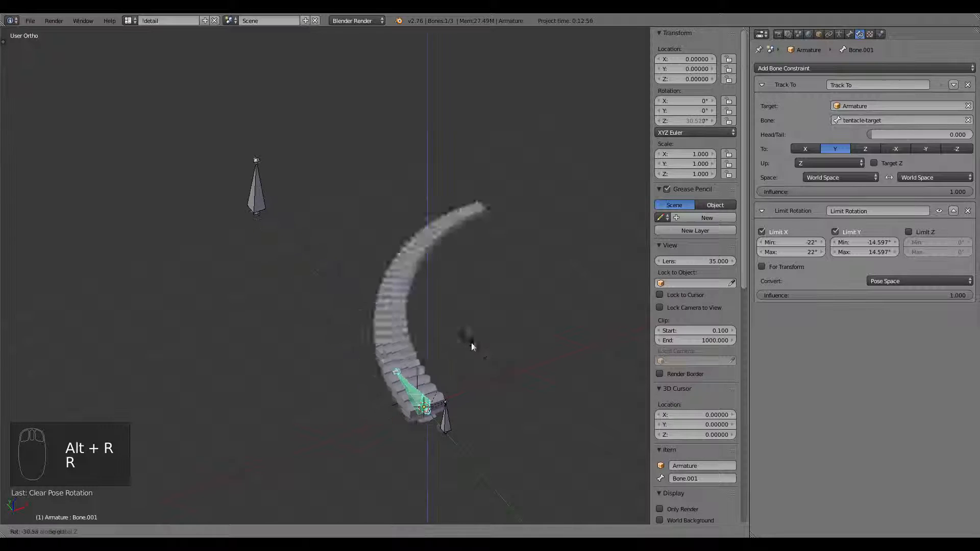
key(z)
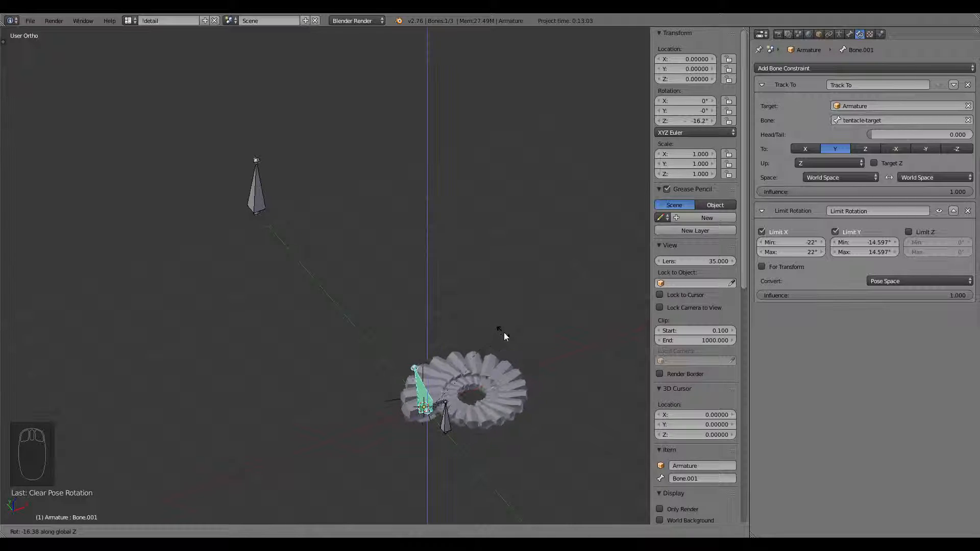
click(498, 329)
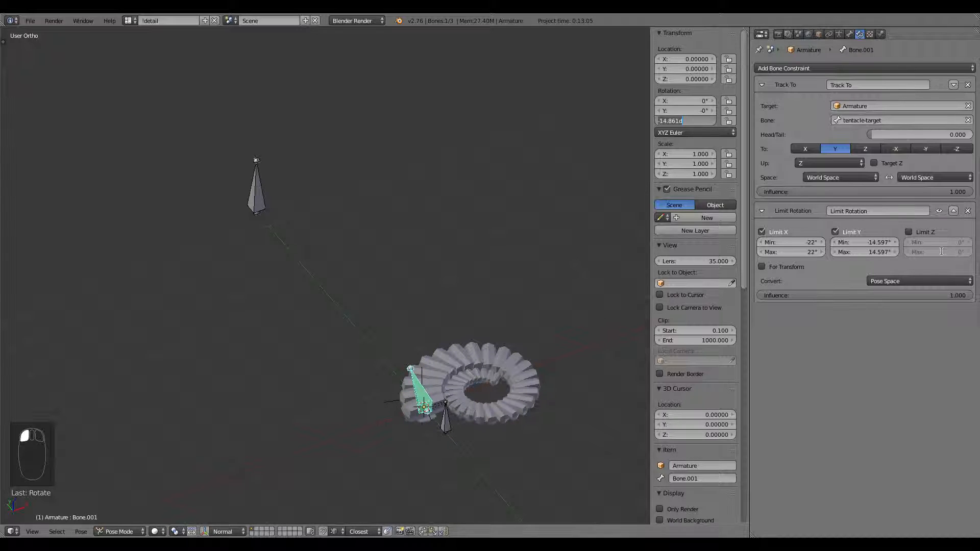
- Enable Limit Z with minimum -14.861° and maximum 14.861°, and clear the tentacle bone's rotation
click(924, 232)
click(934, 252)
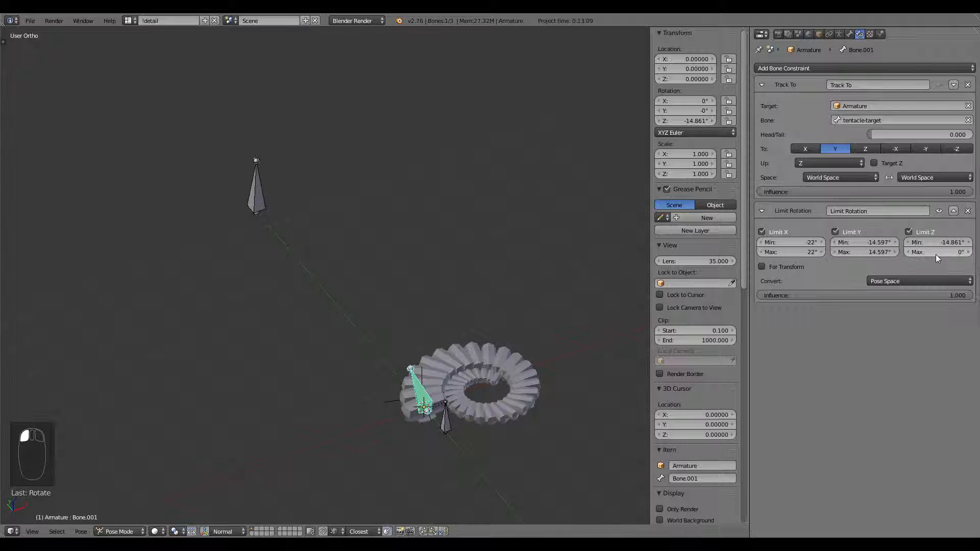
click(936, 252)
text(-14.861d)
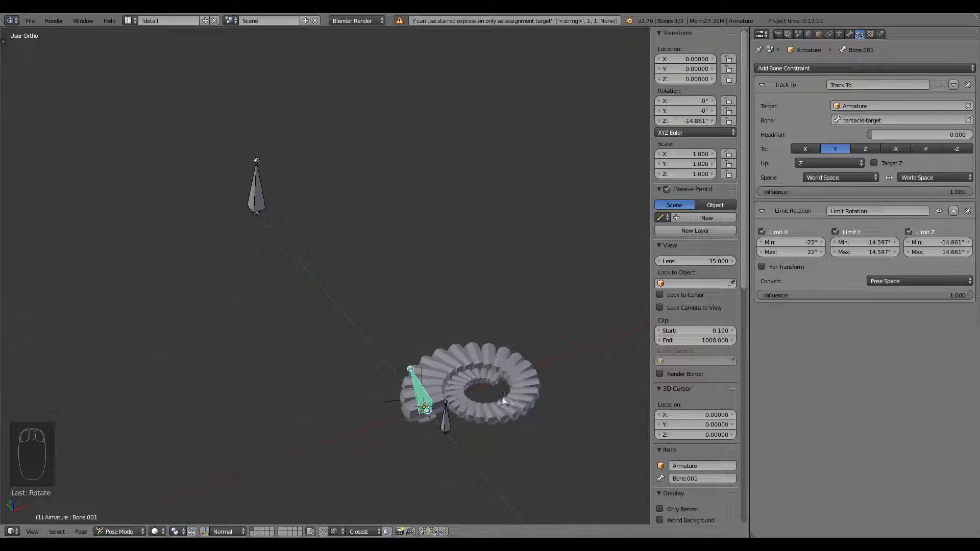
key(alt+r)
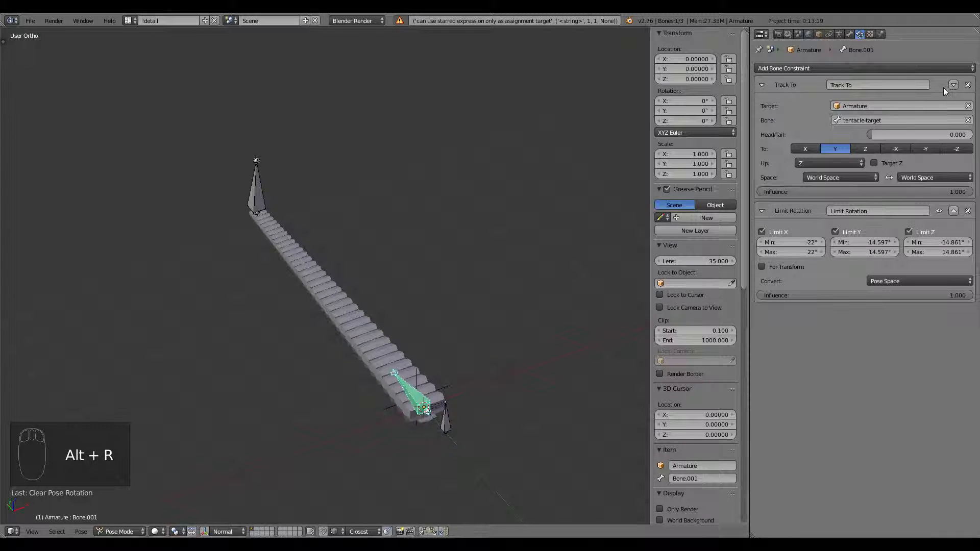
- Test the rotation limits by moving the tentacle-target bone to several positions around the tentacle, checking the curl from different sides
right_click(260, 199)
key(g)
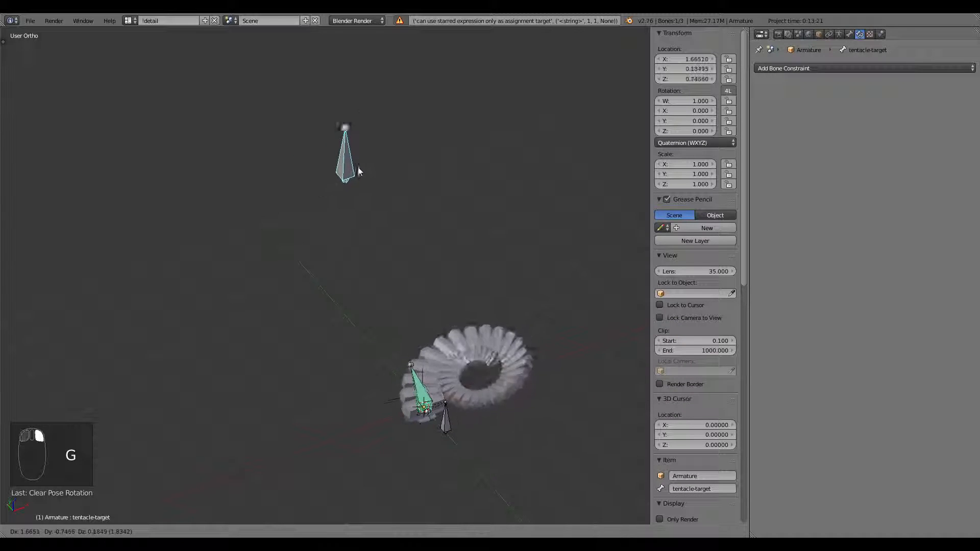
click(608, 85)
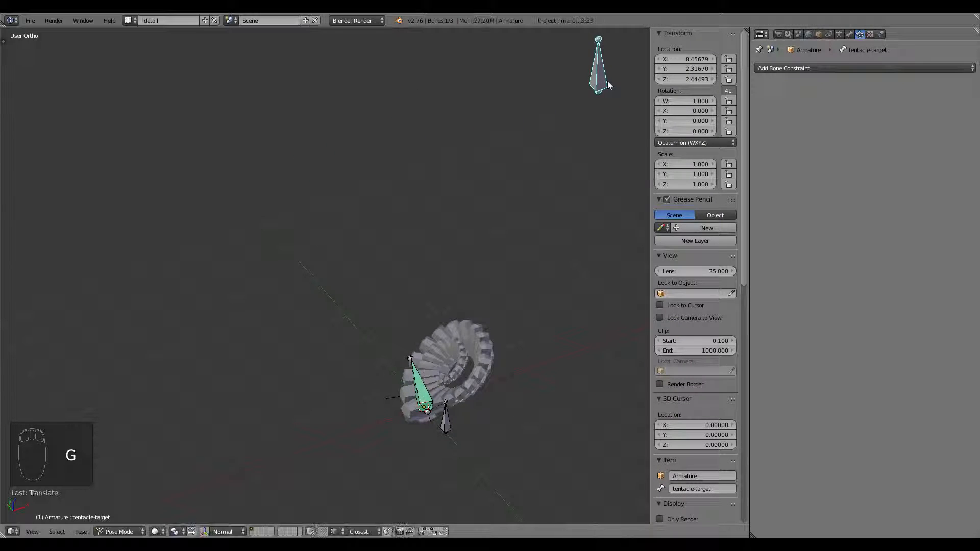
middle_drag(466, 380, 440, 352)
key(g)
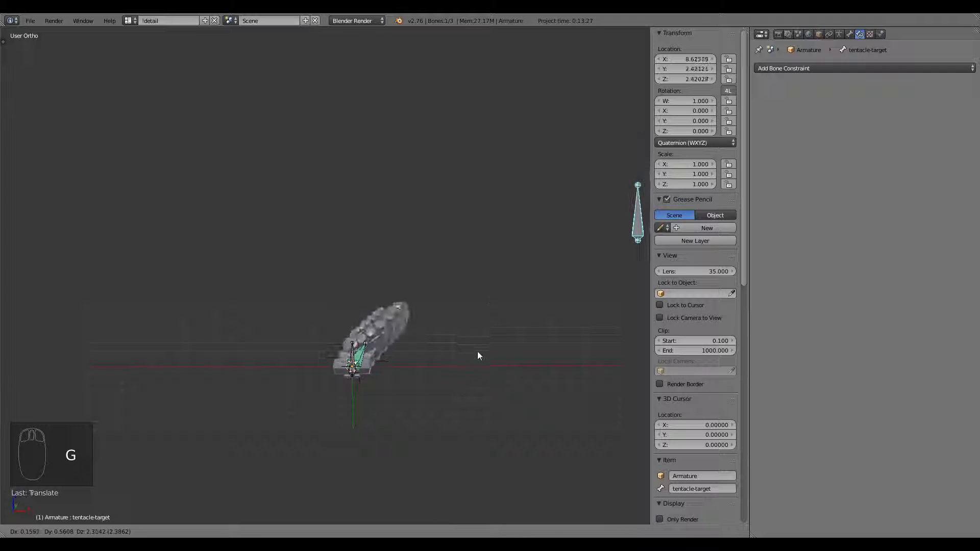
click(442, 202)
middle_drag(407, 306, 541, 312)
key(g)
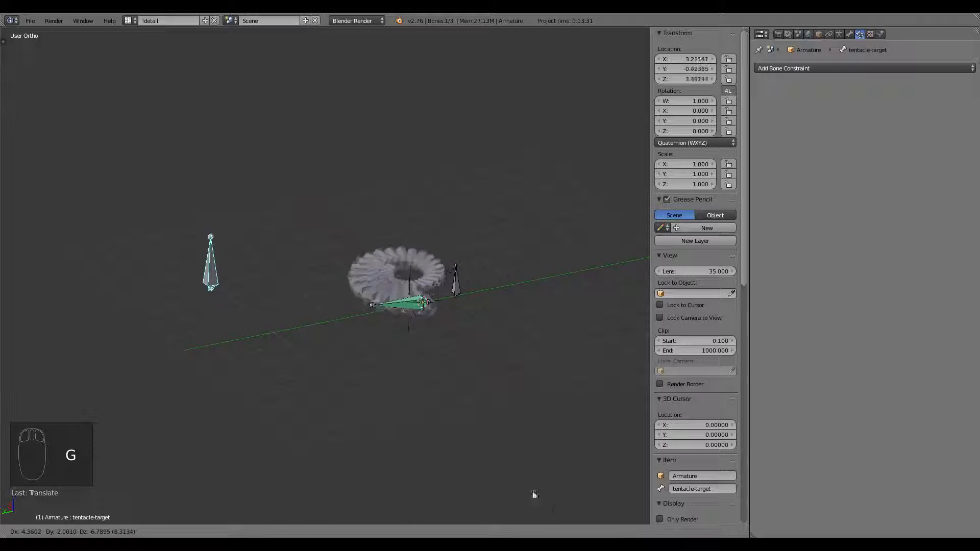
click(505, 489)
middle_drag(453, 274, 361, 305)
key(g)
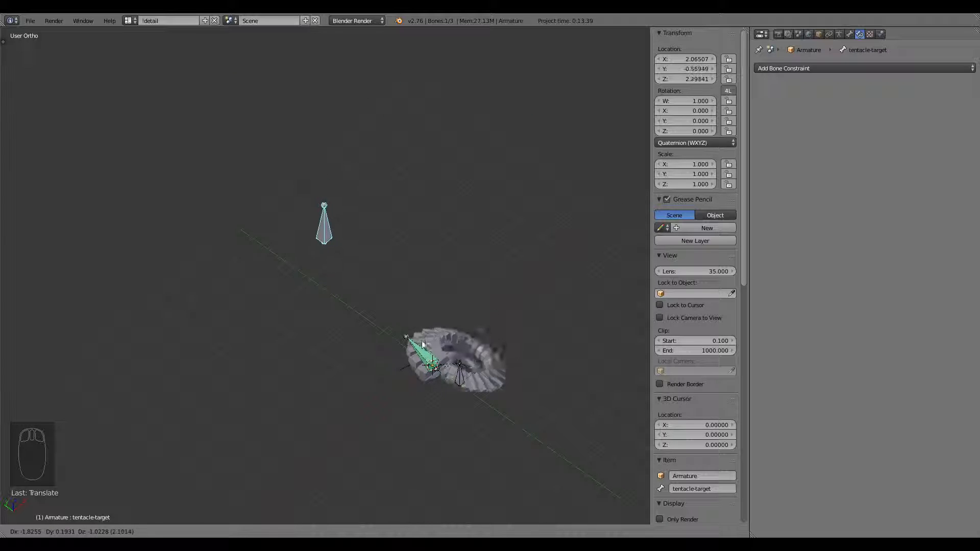
click(434, 305)
- Unhide the body sphere and clear the tentacle-target bone's location so the tentacle straightens
click(433, 305)
key(KP_Decimal)
scroll(342, 317, down, 4)
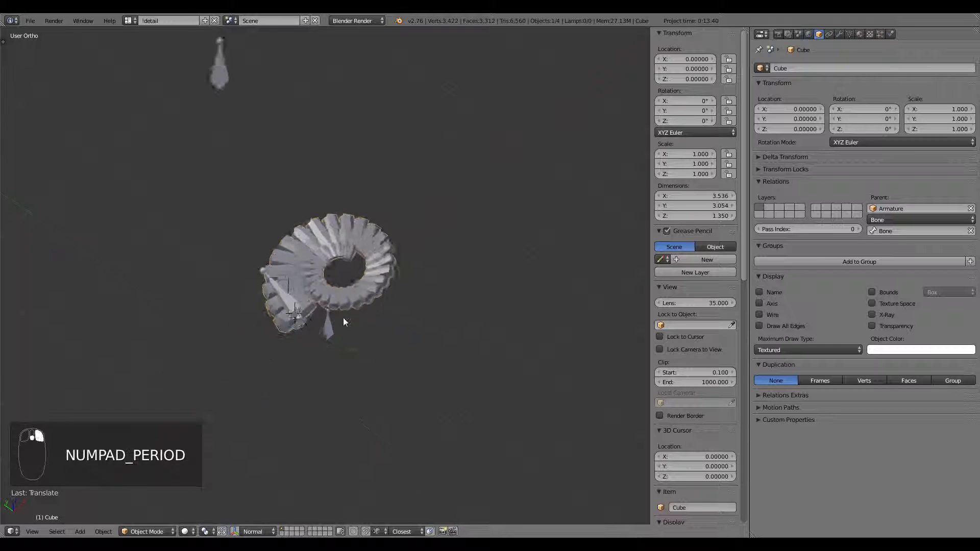
key(alt+h)
right_click(231, 77)
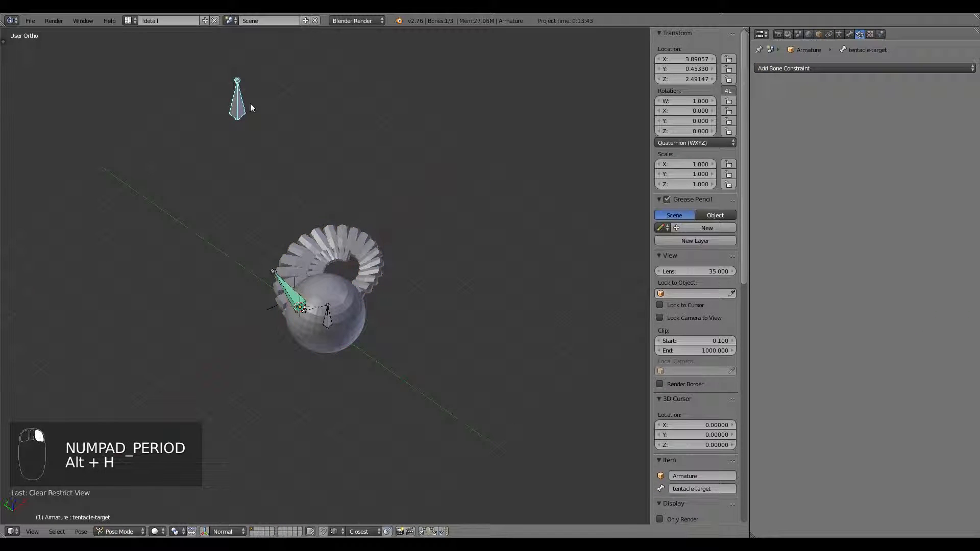
key(alt+g)
- Snap the 3D cursor to the center of the body sphere
middle_drag(294, 170, 308, 319)
right_click(304, 327)
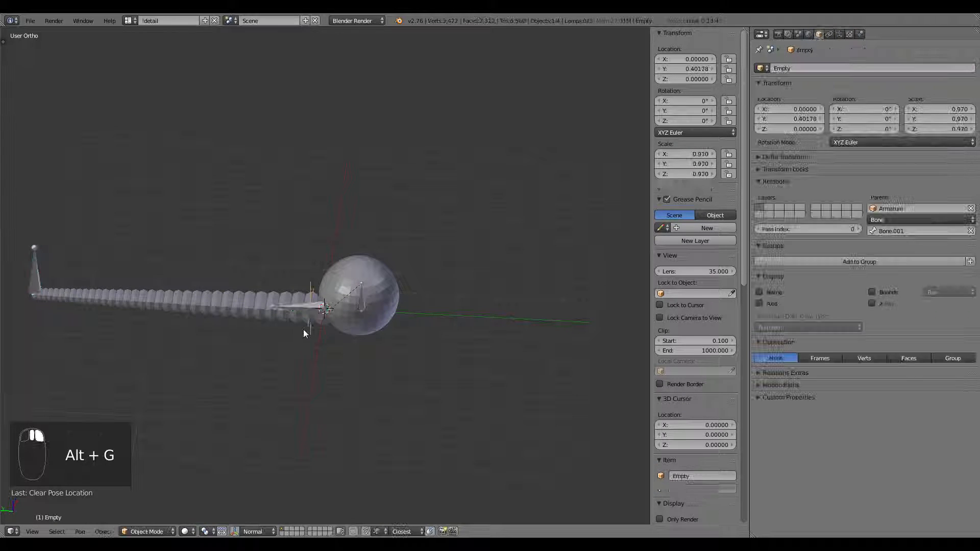
right_click(381, 313)
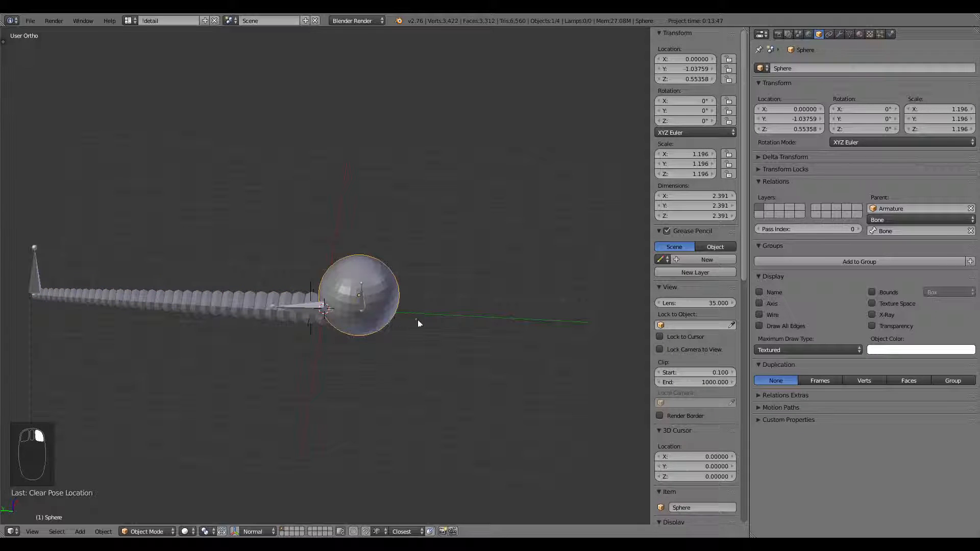
key(shift+s)
click(448, 334)
- Select the tentacle mesh together with its empty and display the scene as wireframe from above
middle_drag(458, 331, 290, 338)
right_click(324, 340)
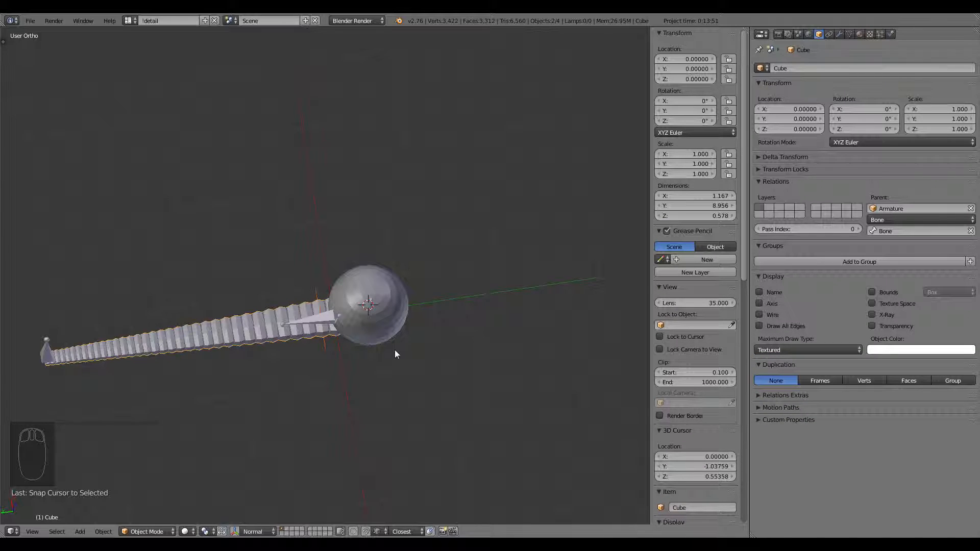
key(KP_7)
key(KP_Decimal)
key(KP_Decimal)
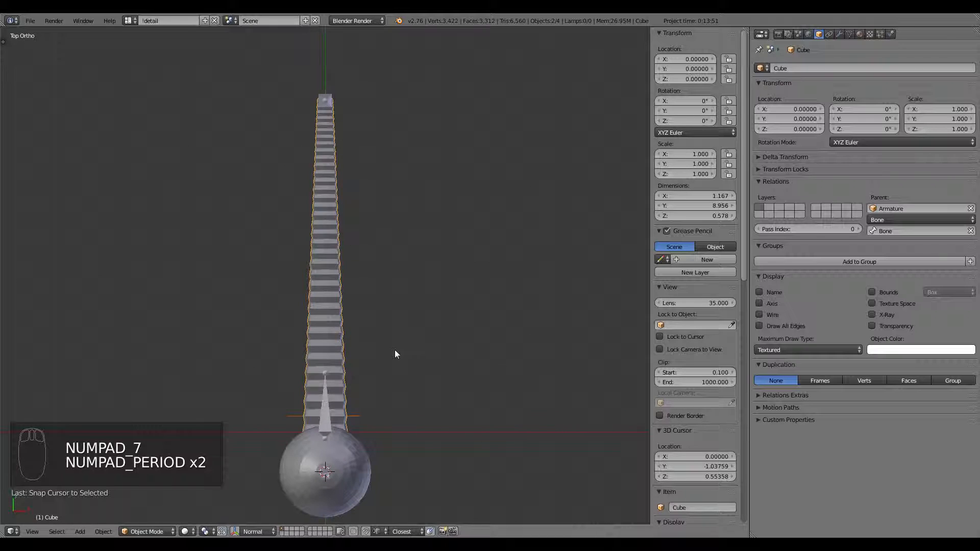
scroll(394, 350, down, 3)
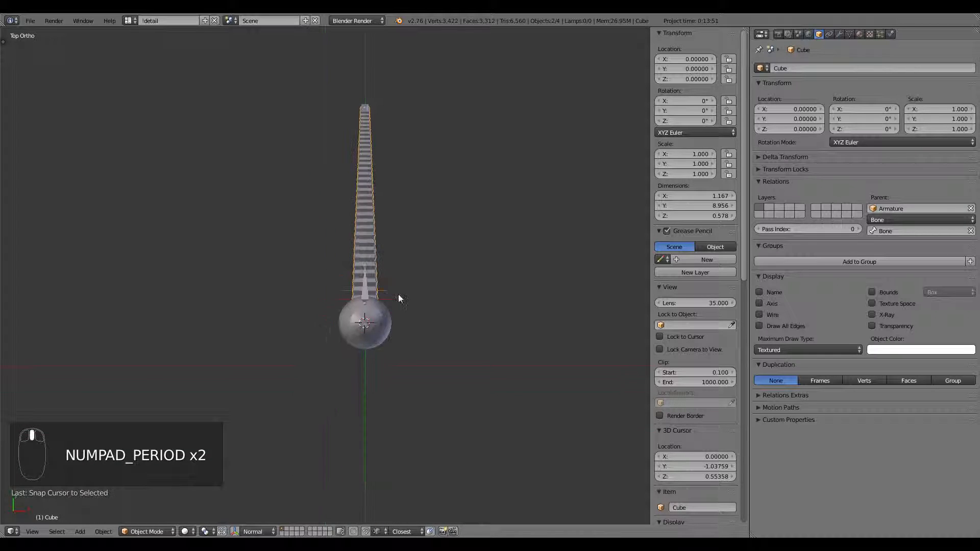
key(z)
- With the 3D Cursor as pivot point, duplicate the tentacle and its empty and rotate the copies 180°
click(206, 531)
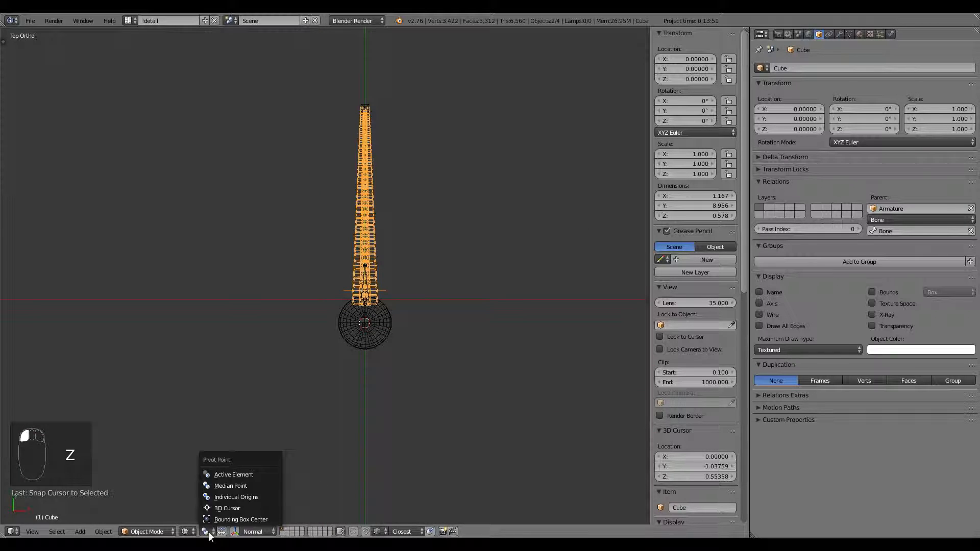
click(221, 507)
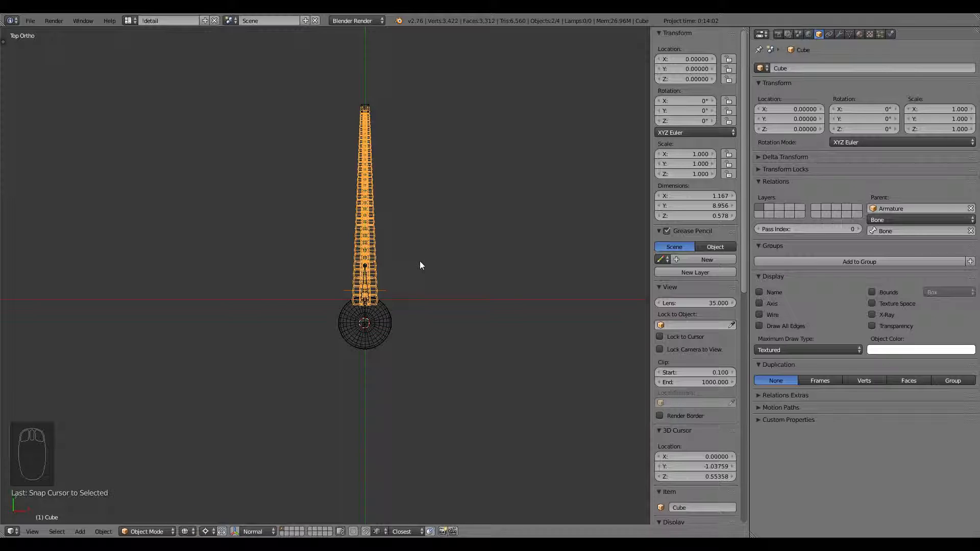
key(shift+d)
key(r)
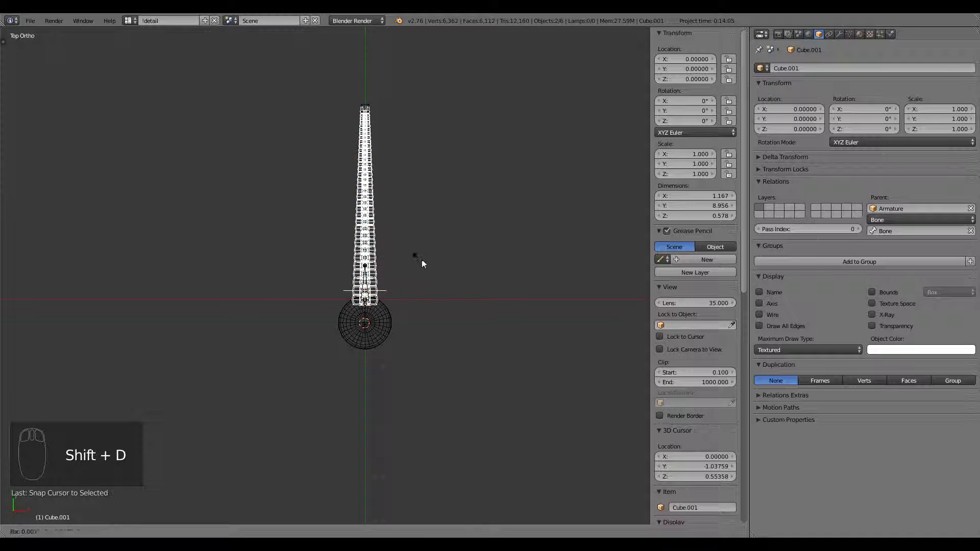
text(180)
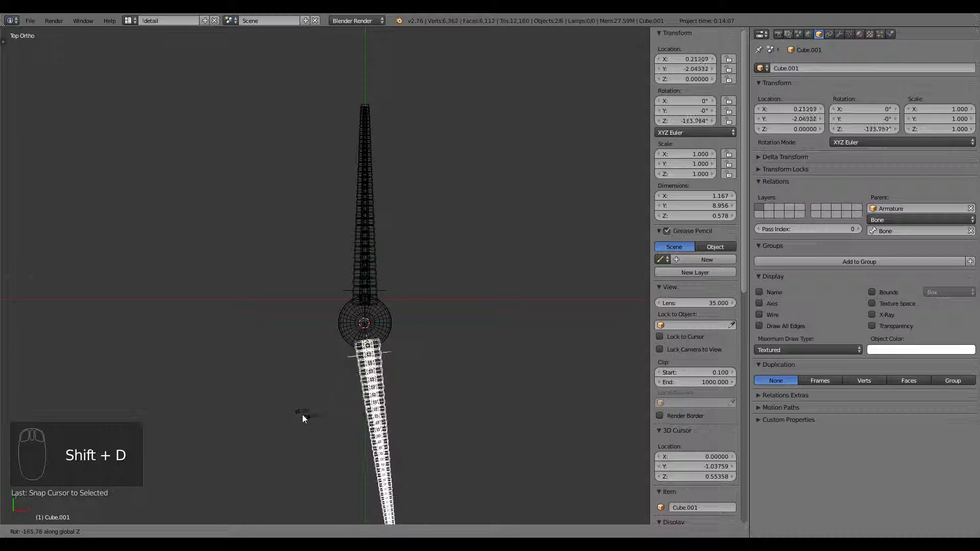
key(Return)
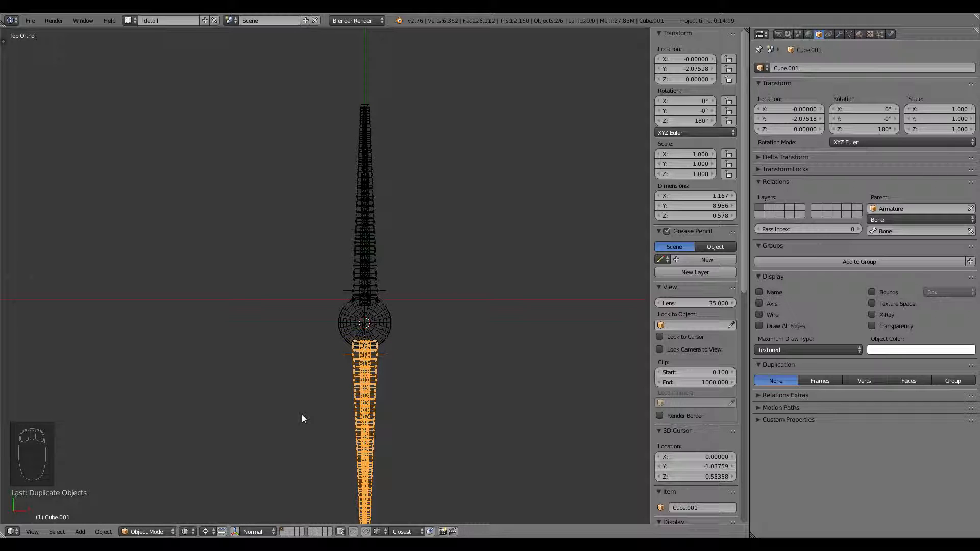
- Test the duplicated tentacle by rotating its empty about the 3D cursor and about the median point, cancelling each rotation
scroll(436, 371, up, 3)
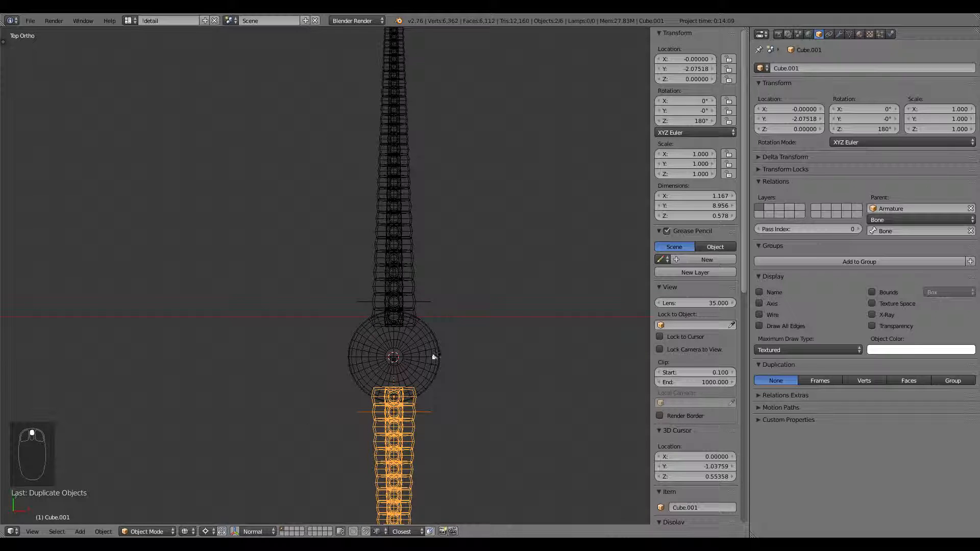
right_click(424, 415)
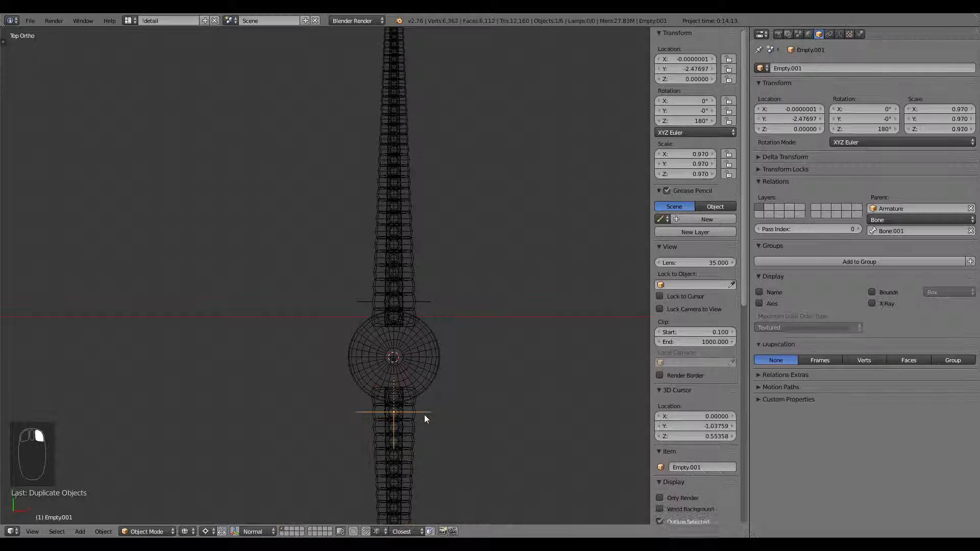
key(r)
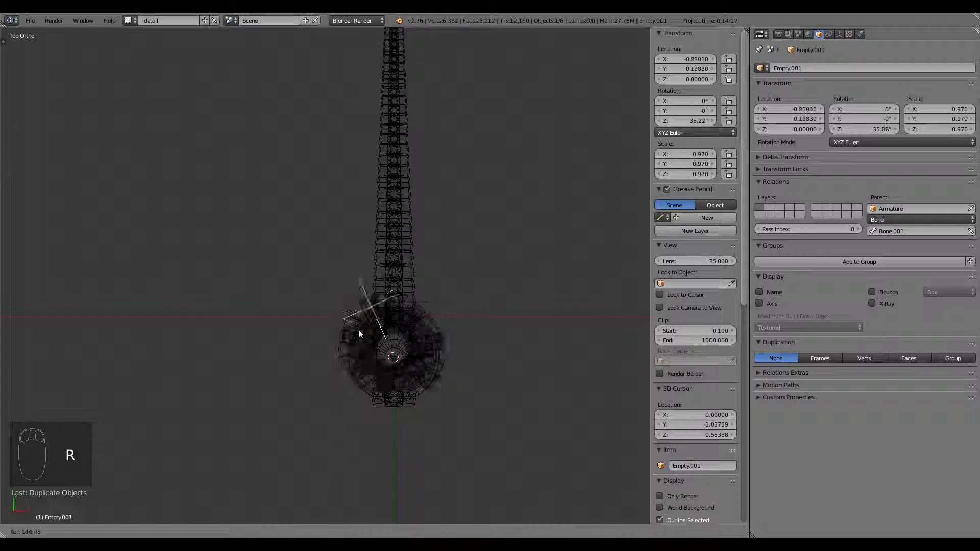
click(393, 427)
key(ctrl+comma)
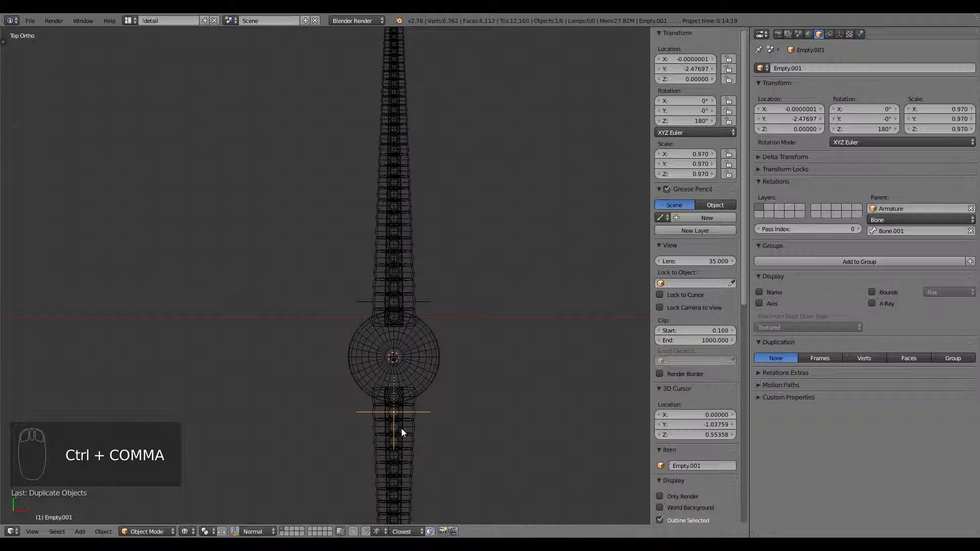
key(r)
right_click(480, 390)
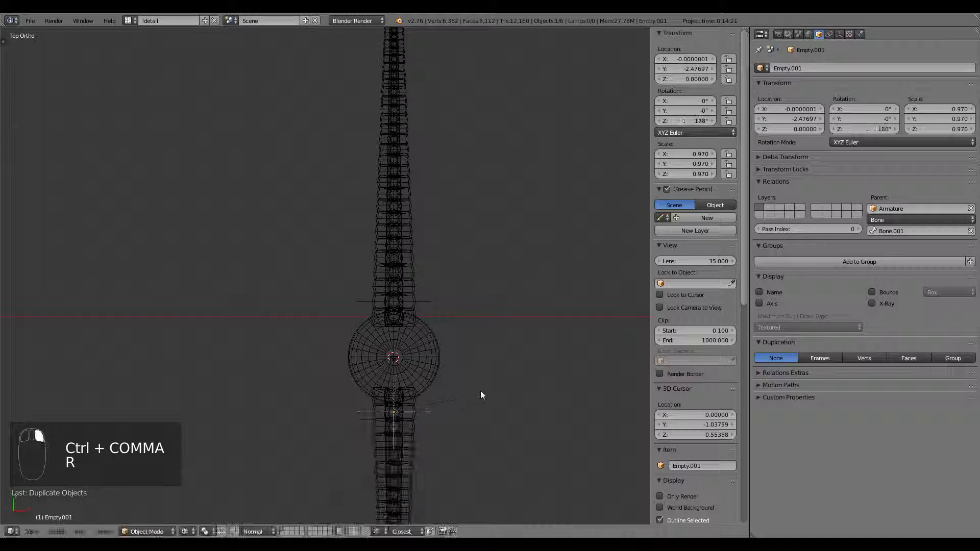
- In the armature's Edit Mode, select the tentacle bone and its target bone and duplicate both in place
right_click(396, 306)
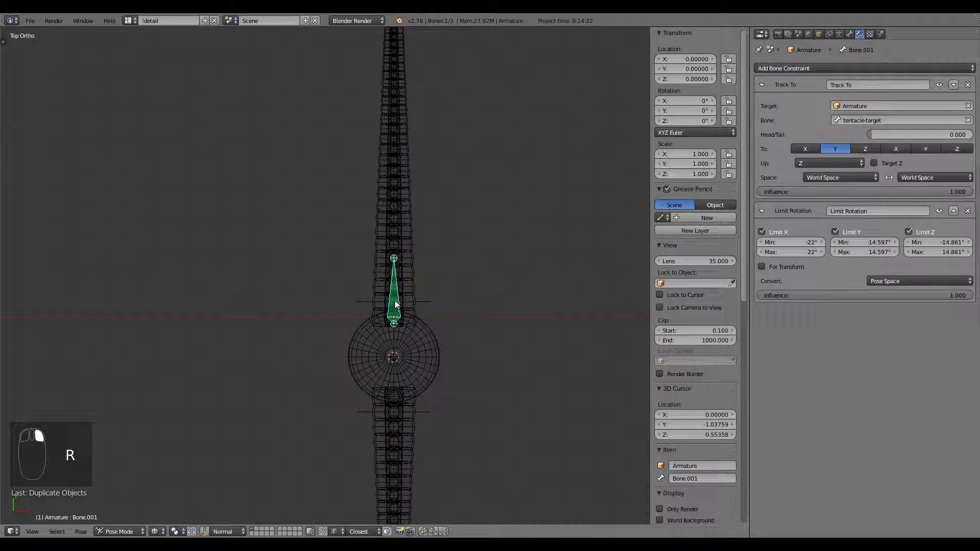
key(Tab)
scroll(401, 281, down, 3)
key(c)
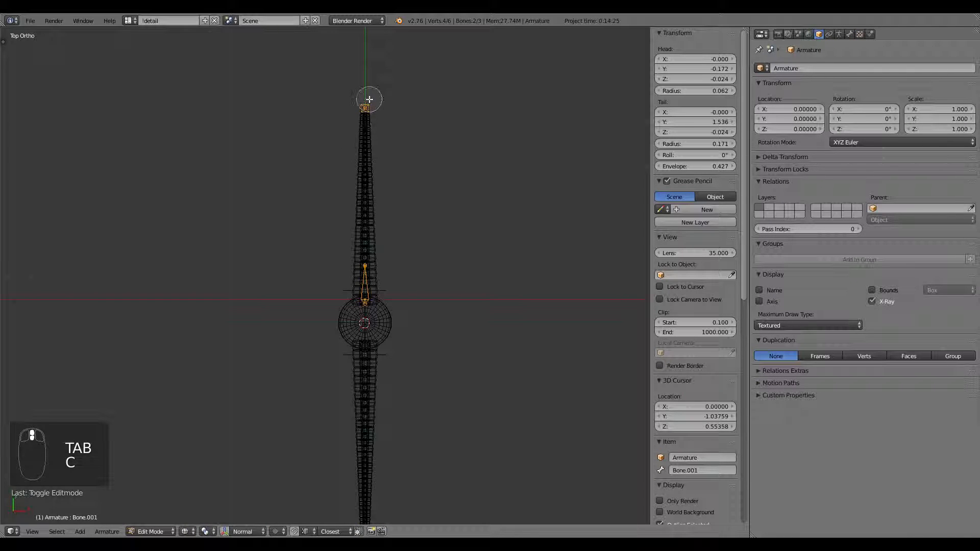
key(shift+d)
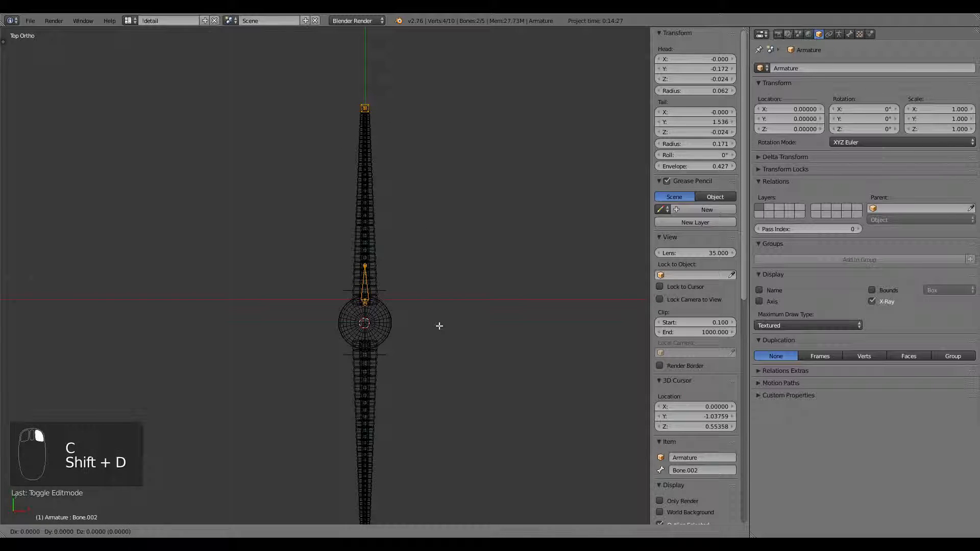
text(180)
right_click(439, 326)
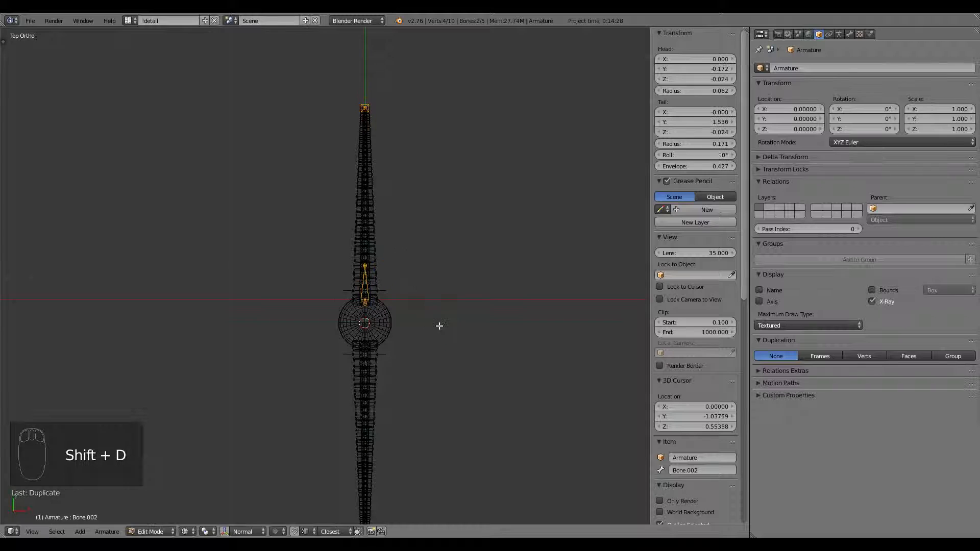
- Rotate the duplicated bones 180° around the 3D cursor onto the second tentacle
key(period)
key(r)
key(r)
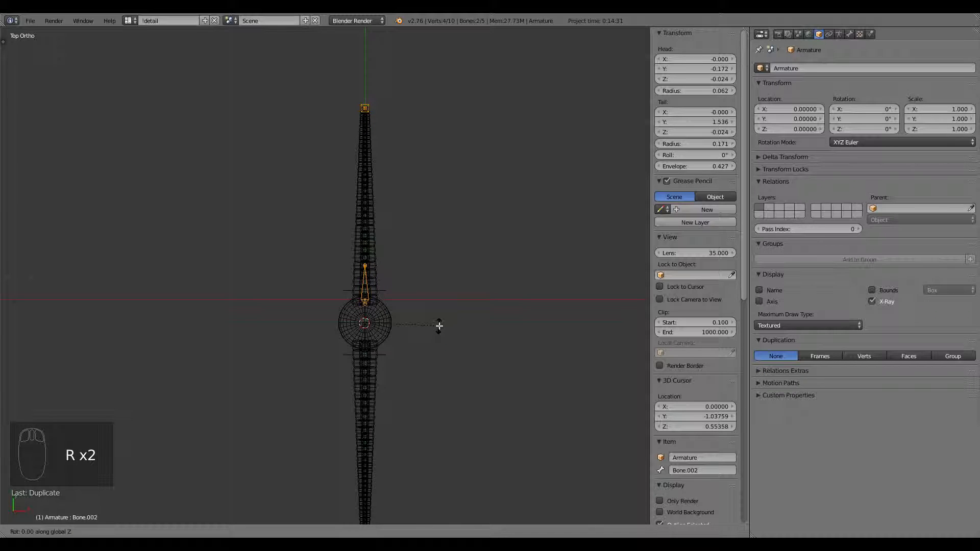
text(80)
key(Return)
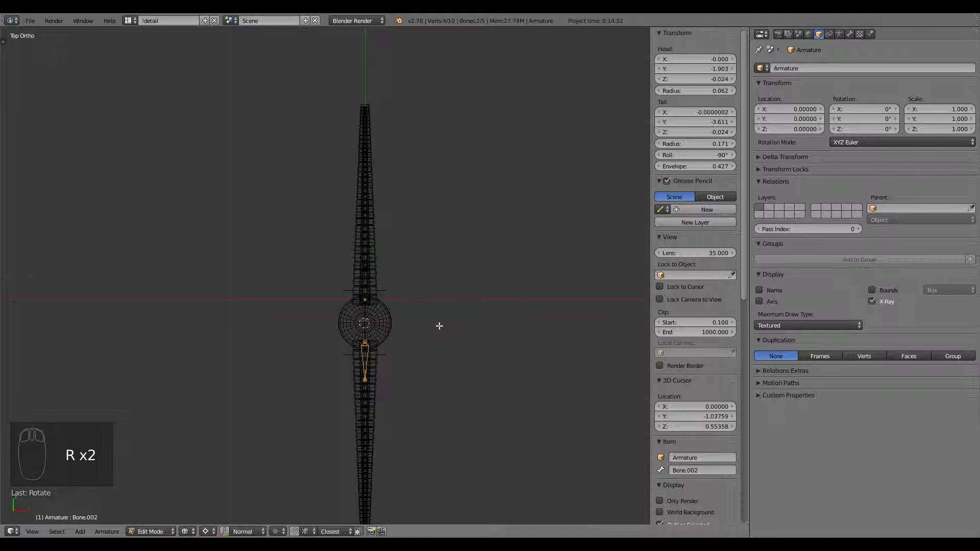
- In Pose Mode, set the conversion space of the duplicated tentacle bone's Limit Rotation constraint to Local Space
key(ctrl+Tab)
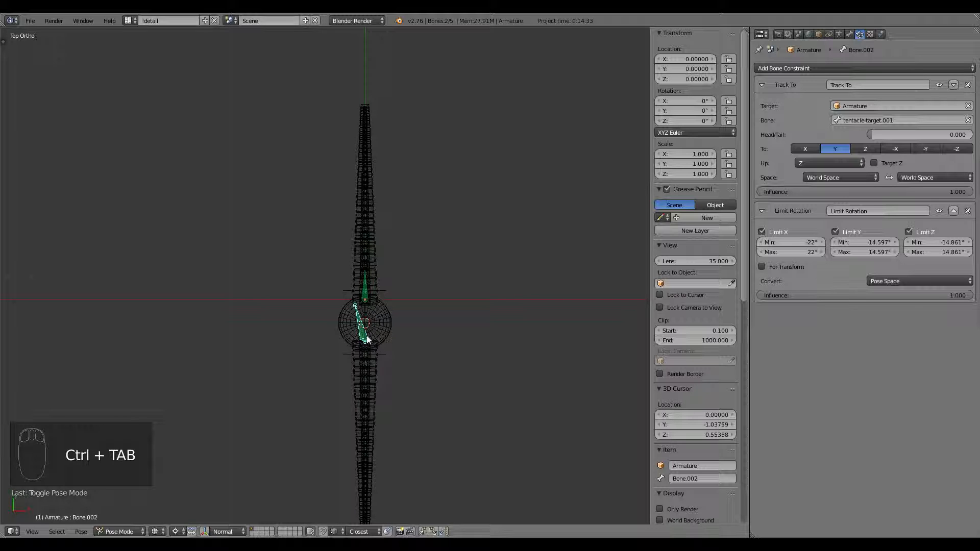
key(Tab)
key(Tab)
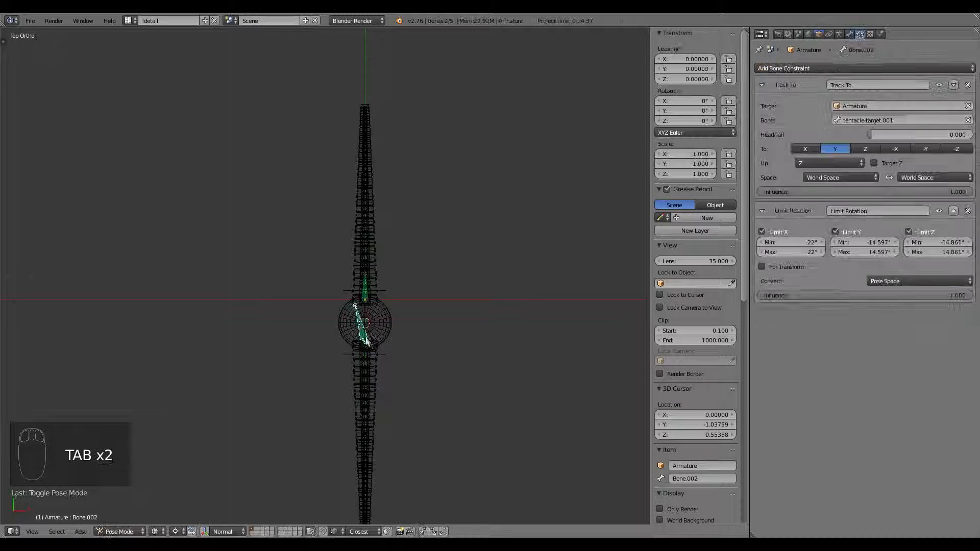
right_click(366, 337)
scroll(392, 394, up, 4)
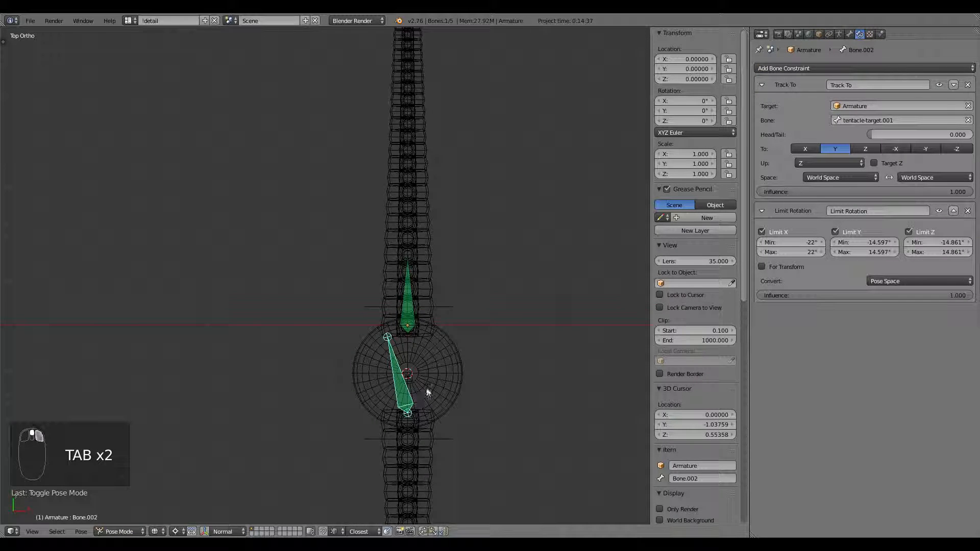
click(908, 281)
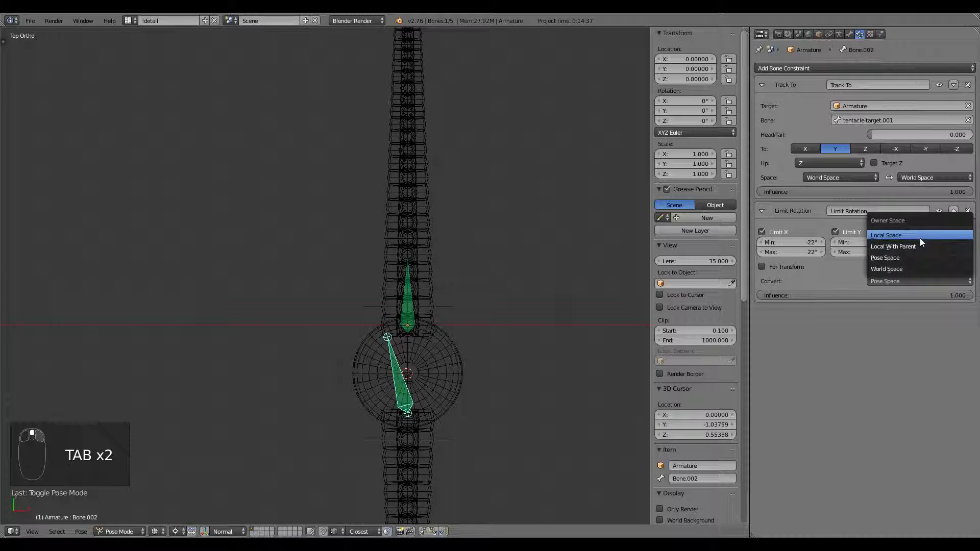
click(920, 237)
- Test rotating both tentacle bones, switching the pivot to the median point, and cancel each rotation
key(r)
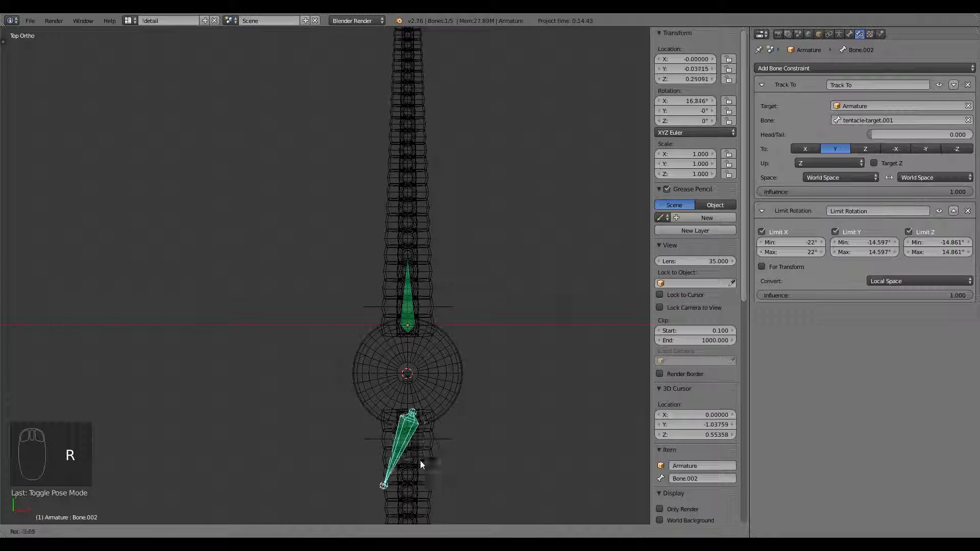
right_click(392, 454)
key(ctrl+comma)
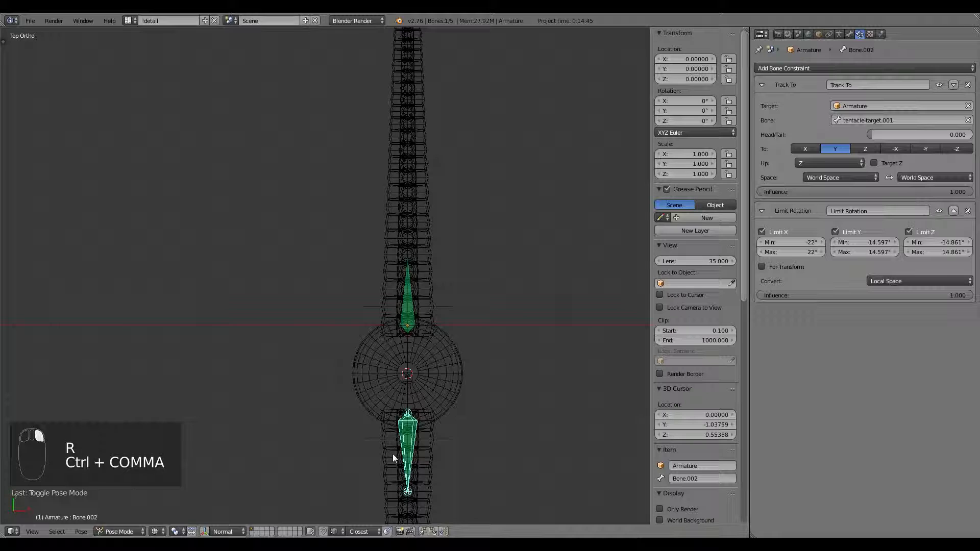
key(r)
key(r)
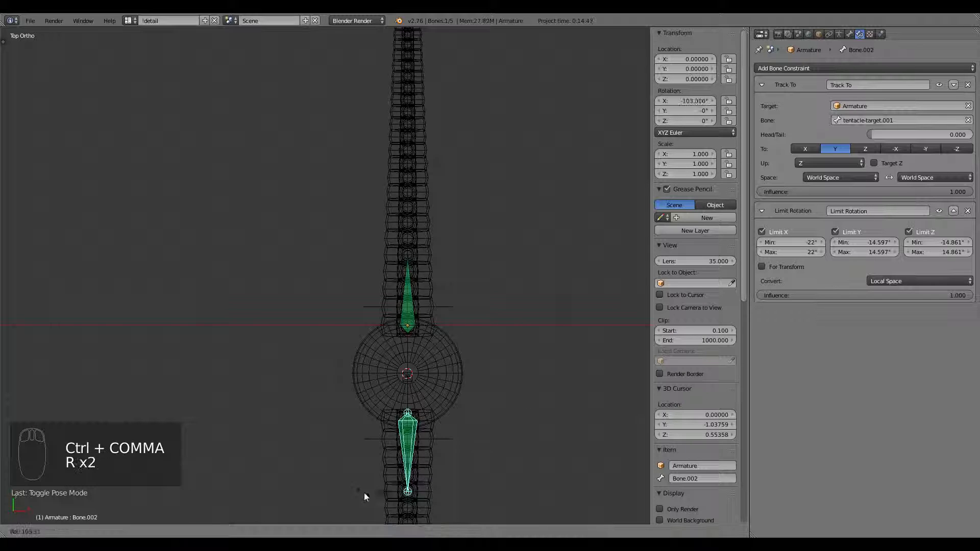
right_click(365, 493)
right_click(407, 290)
key(r)
right_click(505, 427)
- Select the duplicated tentacle's target bone and test the rig by moving it, cancelling the move
scroll(451, 449, down, 5)
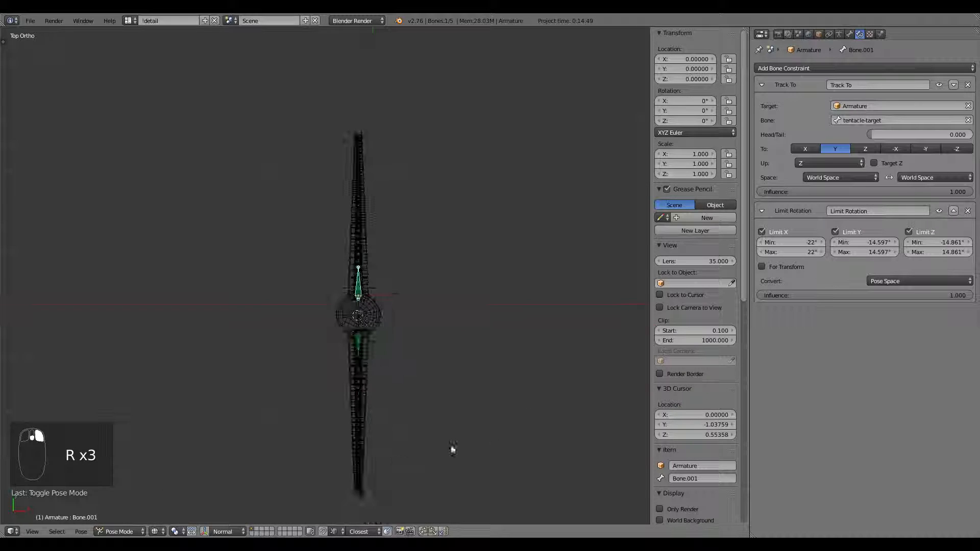
key(a)
key(c)
click(372, 425)
key(g)
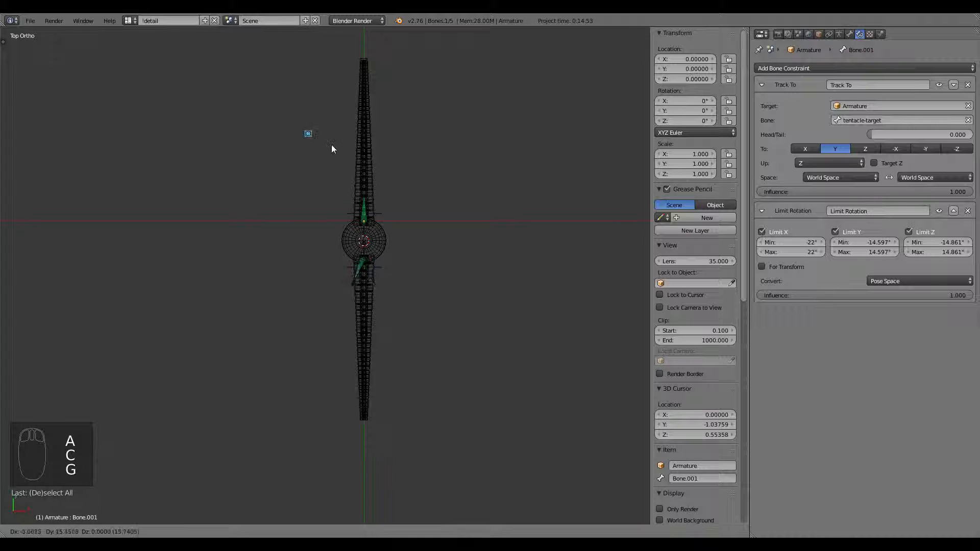
click(394, 433)
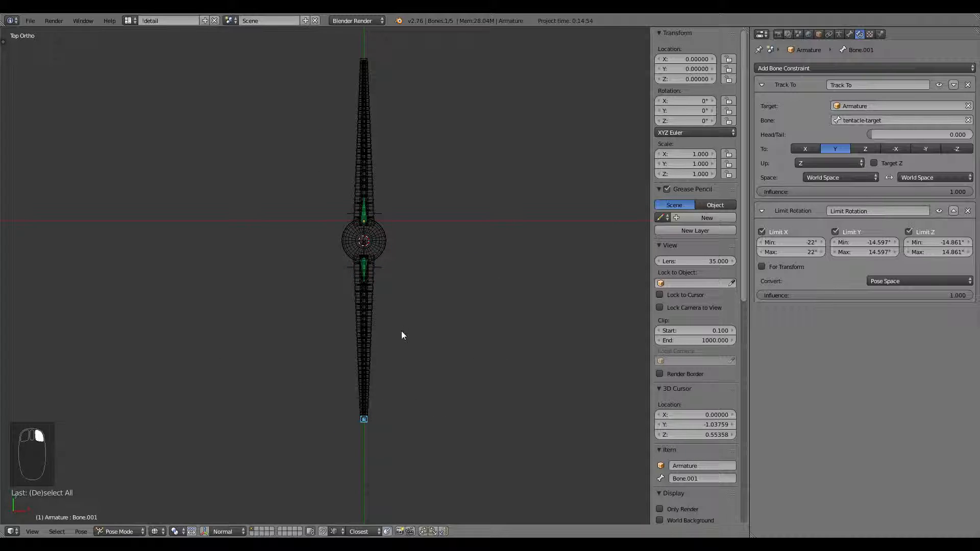
- Switch to solid shading and set the conversion space of the duplicated tentacle bone's Limit Rotation constraint to Pose Space
scroll(401, 335, up, 3)
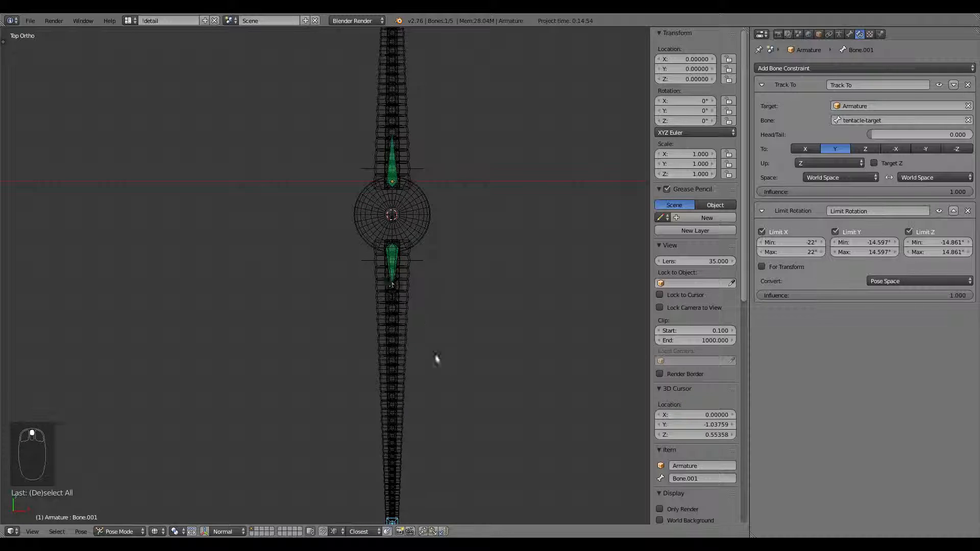
key(z)
right_click(383, 482)
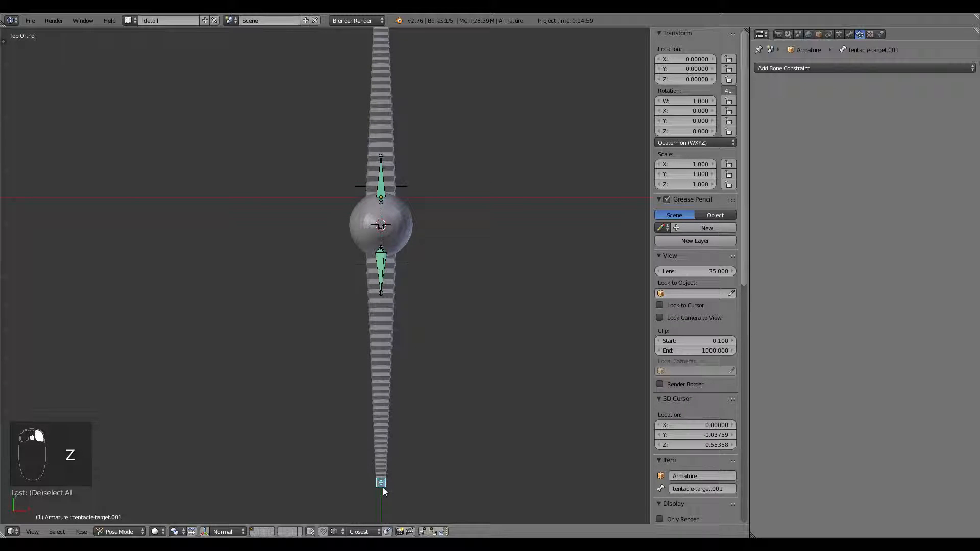
middle_drag(382, 492, 337, 387)
right_click(336, 326)
middle_drag(343, 341, 383, 422)
scroll(427, 381, down, 1)
scroll(427, 381, down, 2)
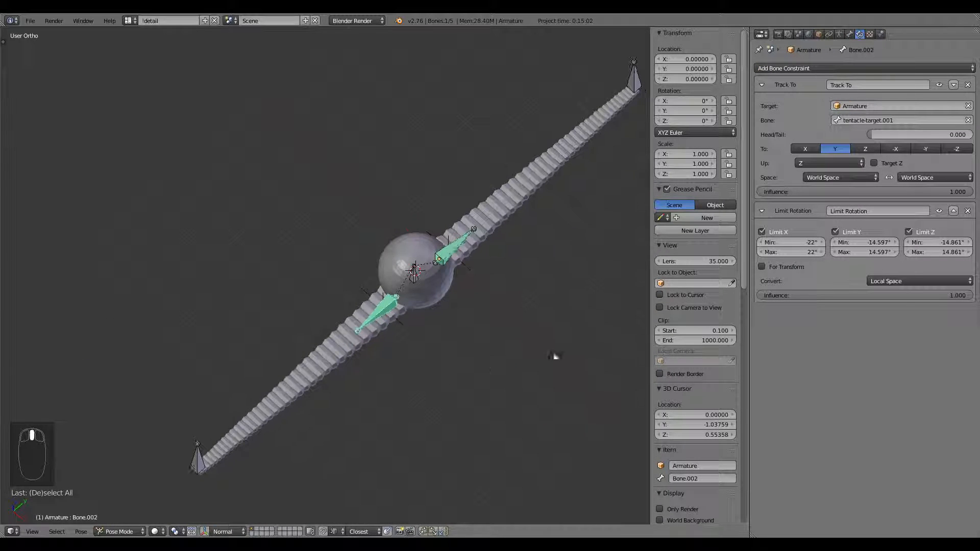
click(911, 281)
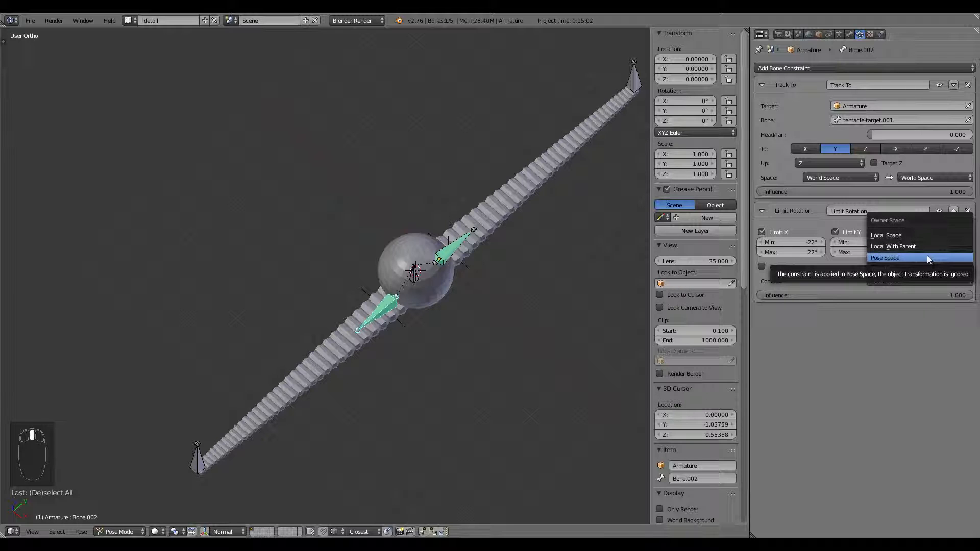
click(928, 258)
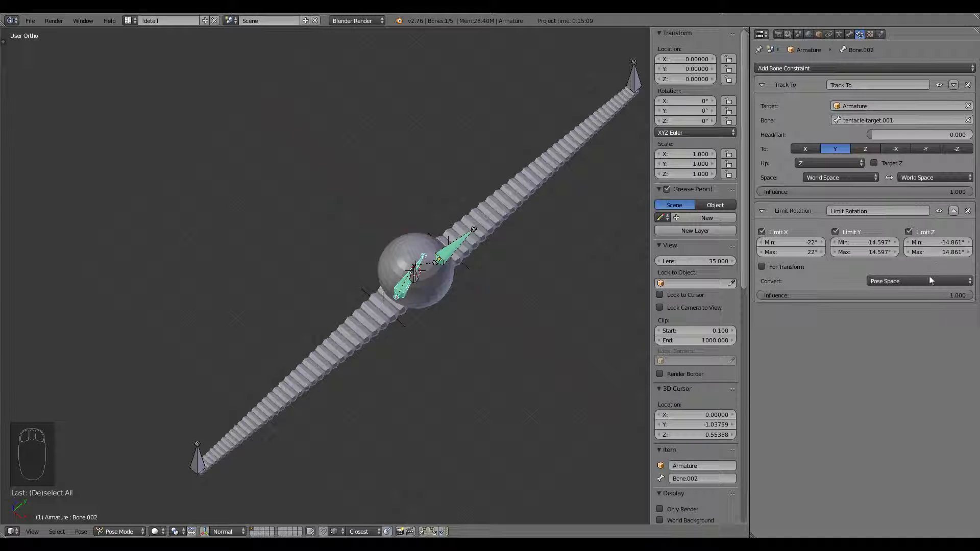
- Choose tentacle-target.001 again as the target bone of the duplicated tentacle bone's Track To constraint
middle_drag(500, 379, 448, 414)
key(r)
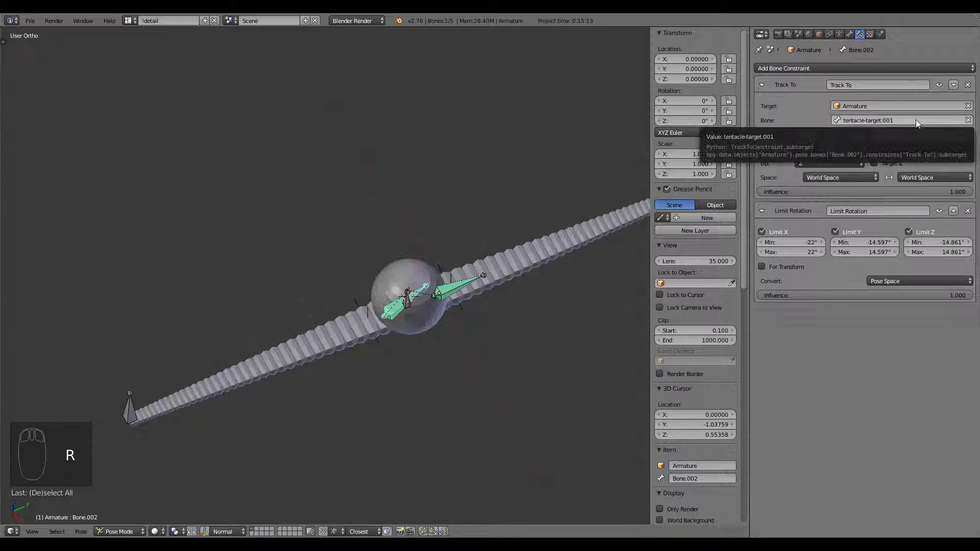
key(z)
right_click(139, 404)
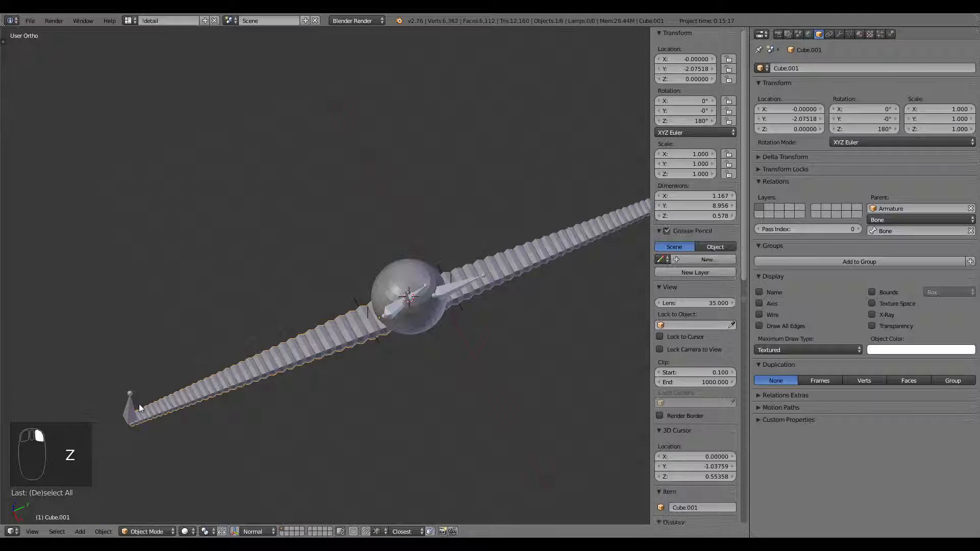
right_click(387, 313)
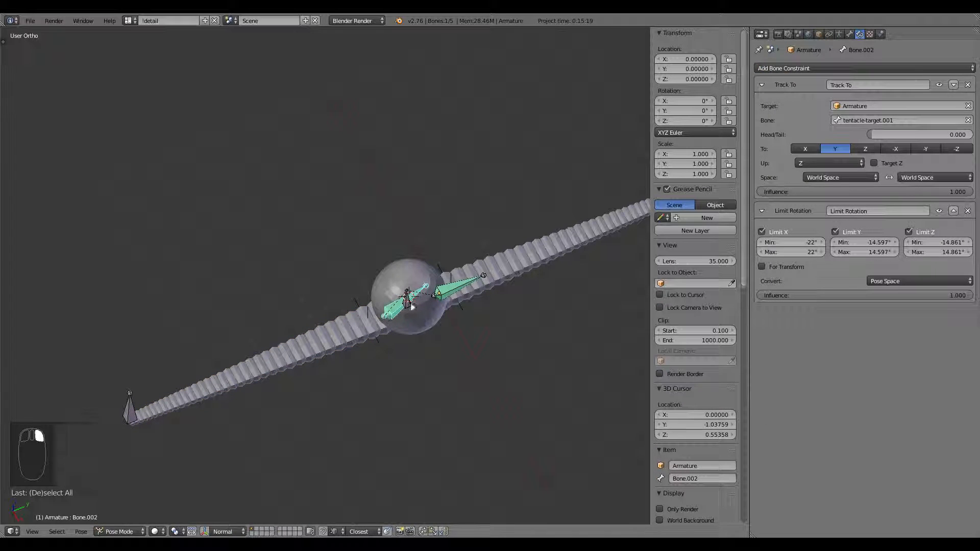
click(875, 120)
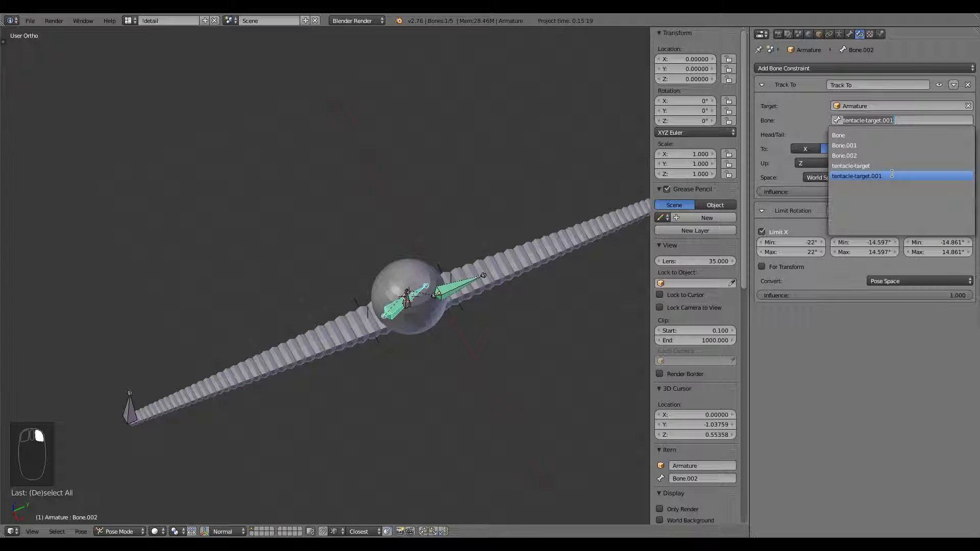
click(868, 175)
- Try the Z, -X, -Y, -Z and X tracking axes in the duplicated bone's Track To constraint and return it to Y
middle_drag(412, 343, 590, 267)
click(865, 148)
click(888, 149)
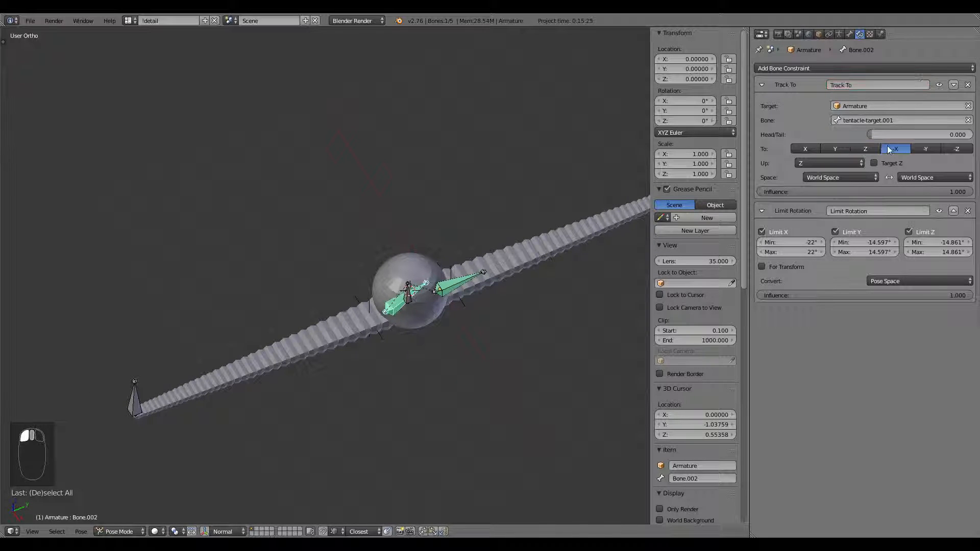
click(926, 148)
click(953, 149)
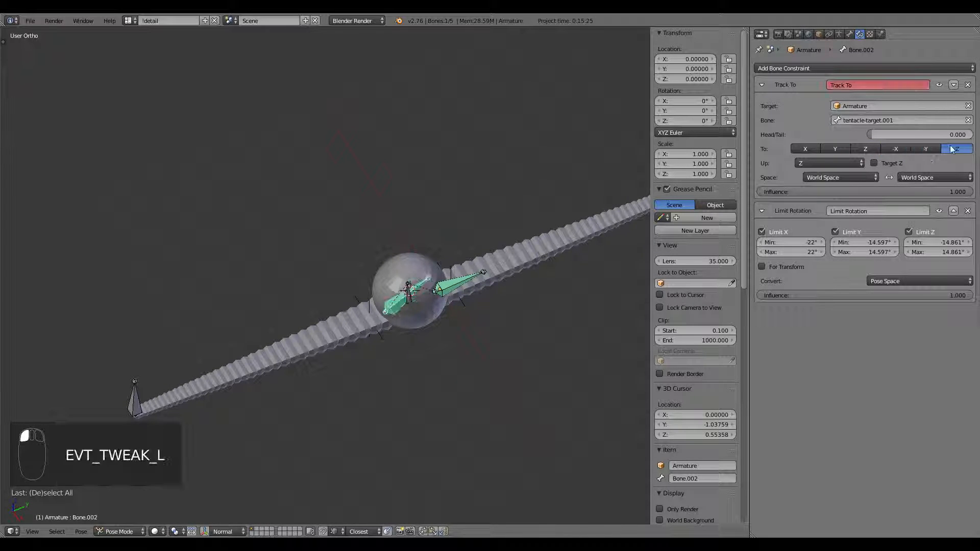
click(807, 148)
click(835, 148)
- Test the duplicated tentacle by moving its target bone and freely rotating its tentacle bone, cancelling both transforms
middle_drag(389, 398, 423, 378)
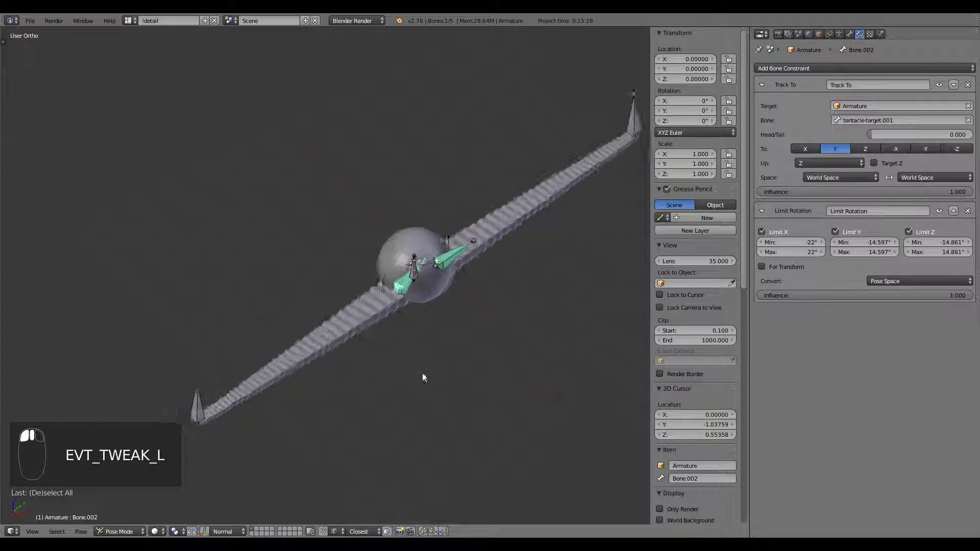
right_click(219, 409)
key(g)
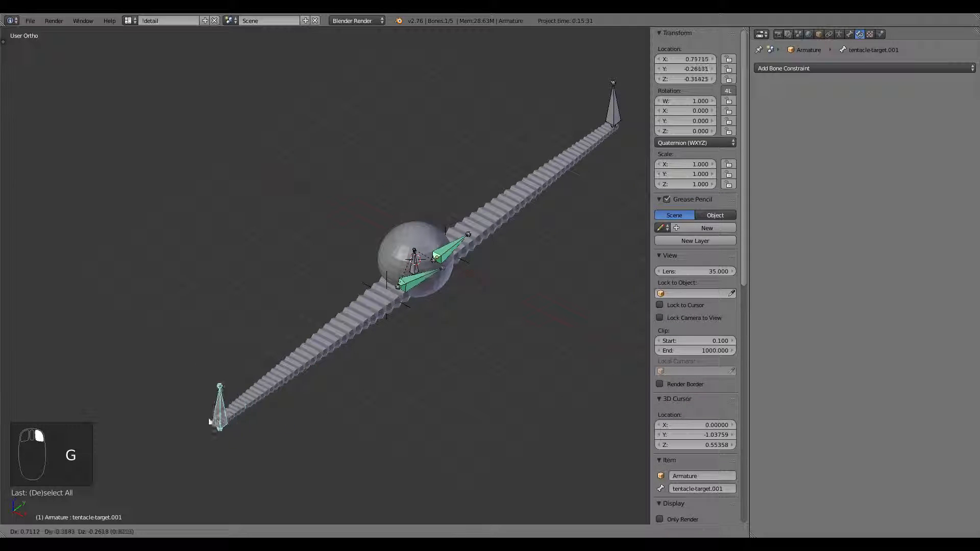
right_click(217, 422)
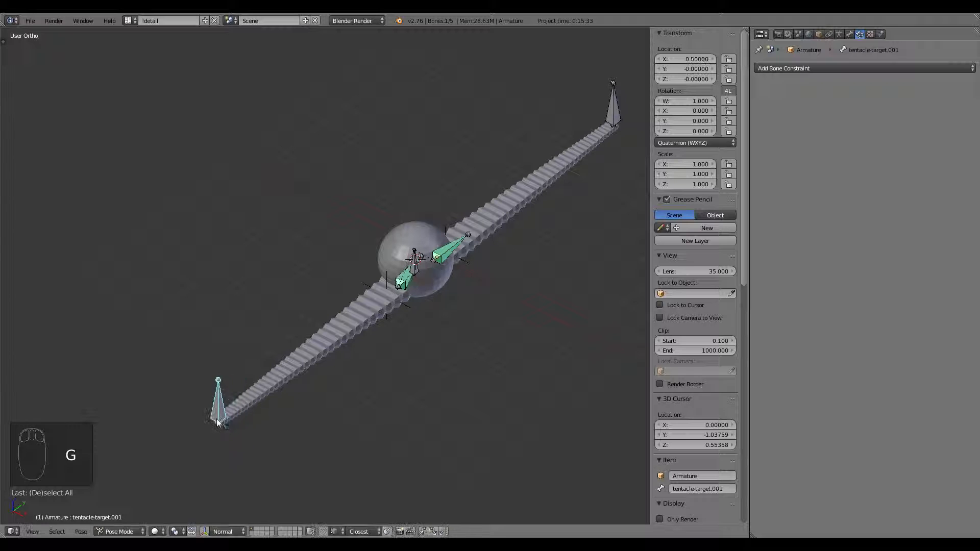
right_click(411, 283)
key(r)
key(r)
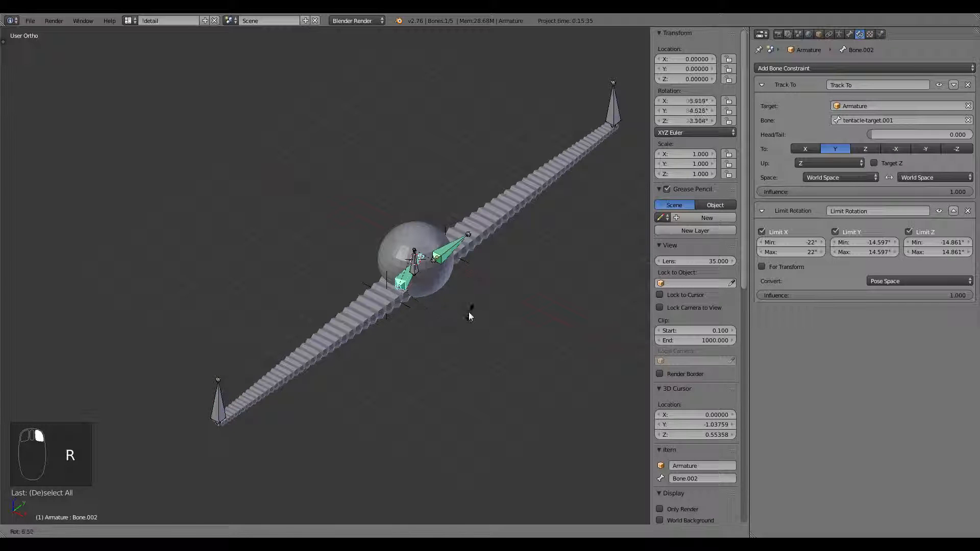
right_click(468, 311)
- Test moving the duplicated tentacle's empty, cancelling the move
middle_drag(389, 318, 361, 356)
right_click(379, 324)
key(g)
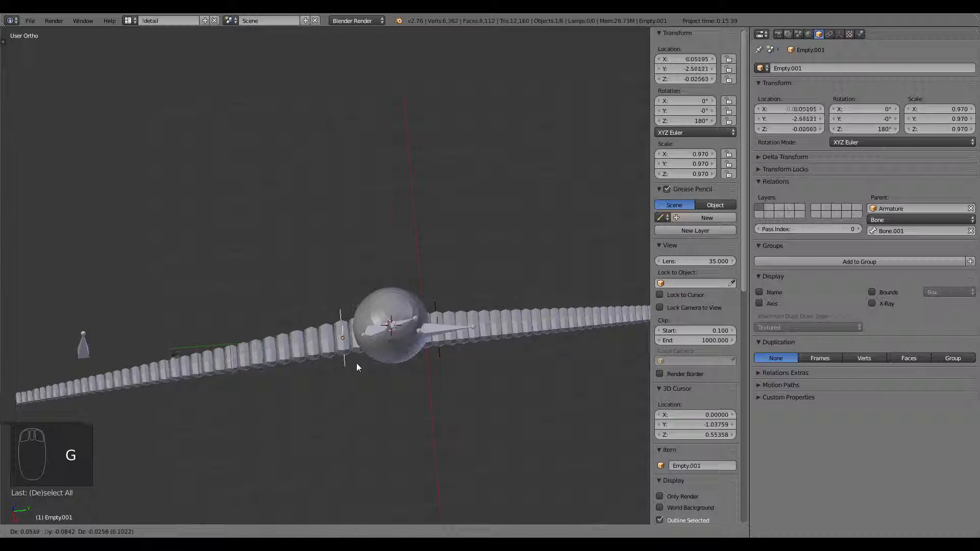
right_click(357, 363)
- Test the original tentacle by rotating its bone and moving its target bone around the sphere, cancelling both transforms
right_click(459, 330)
key(r)
right_click(460, 355)
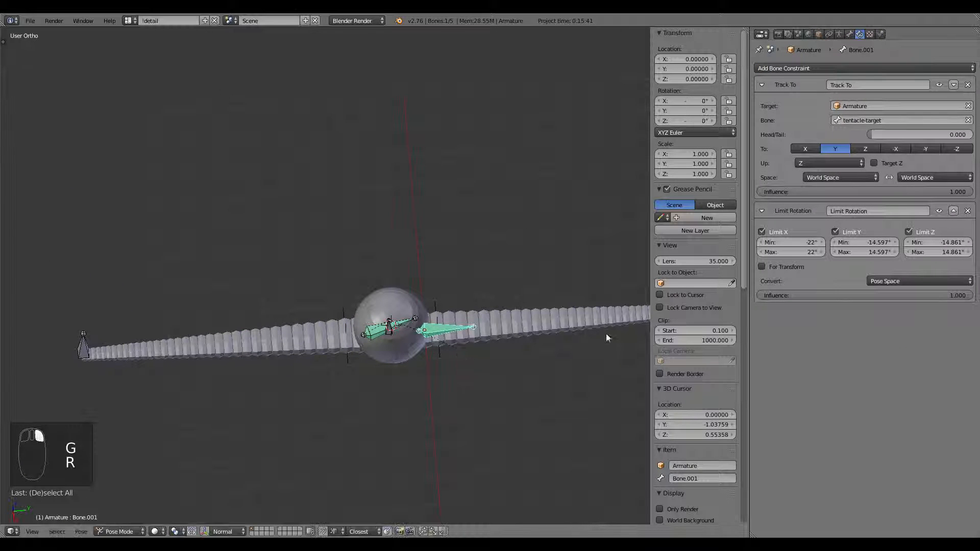
middle_drag(605, 332, 592, 295)
right_click(592, 295)
key(g)
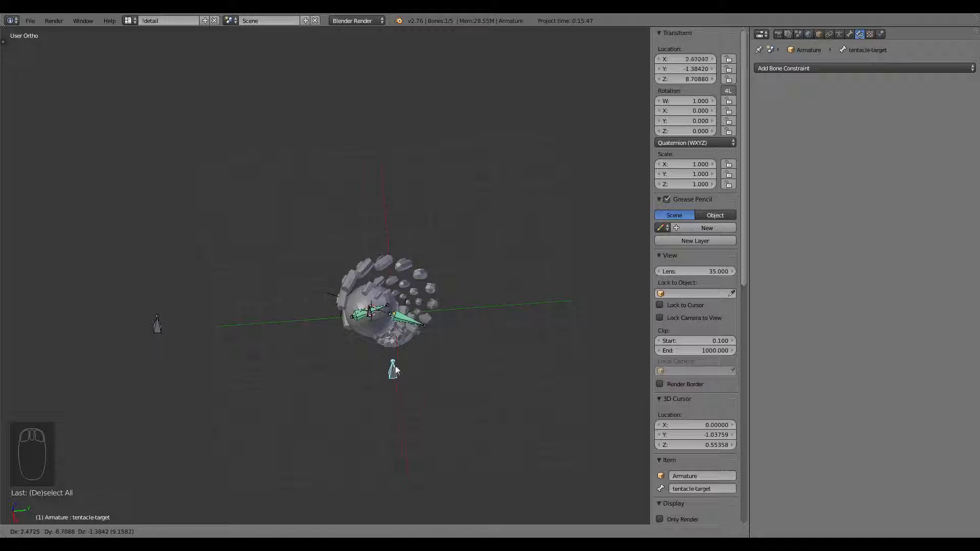
right_click(357, 373)
- Clear the duplicated tentacle bone's pose rotation and disable its Limit Rotation constraint
scroll(352, 375, up, 5)
key(ctrl+Tab)
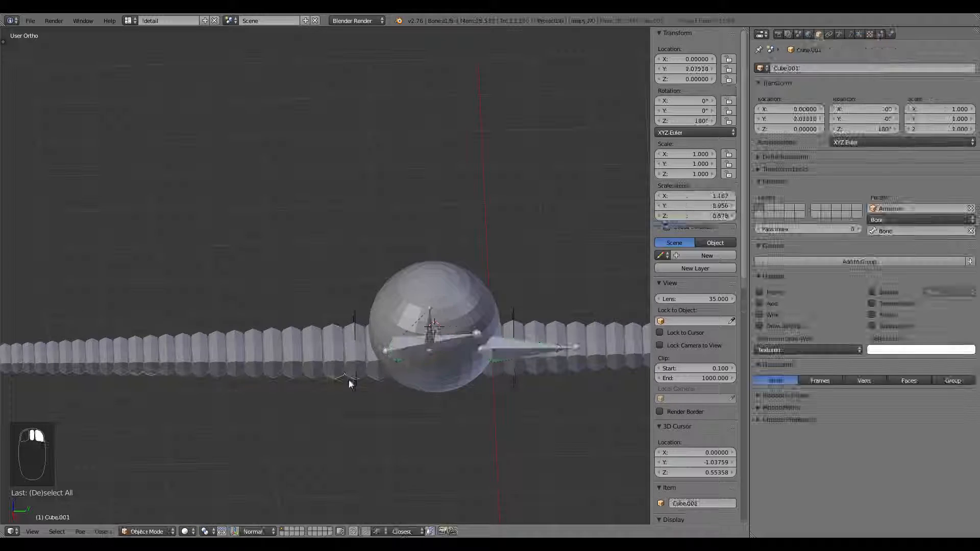
right_click(366, 382)
right_click(393, 352)
key(ctrl+Tab)
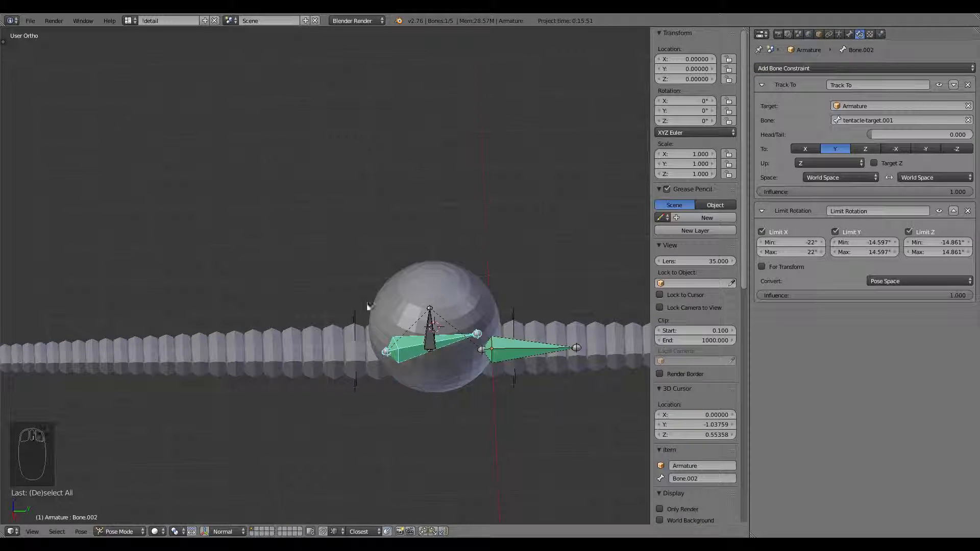
scroll(372, 309, down, 4)
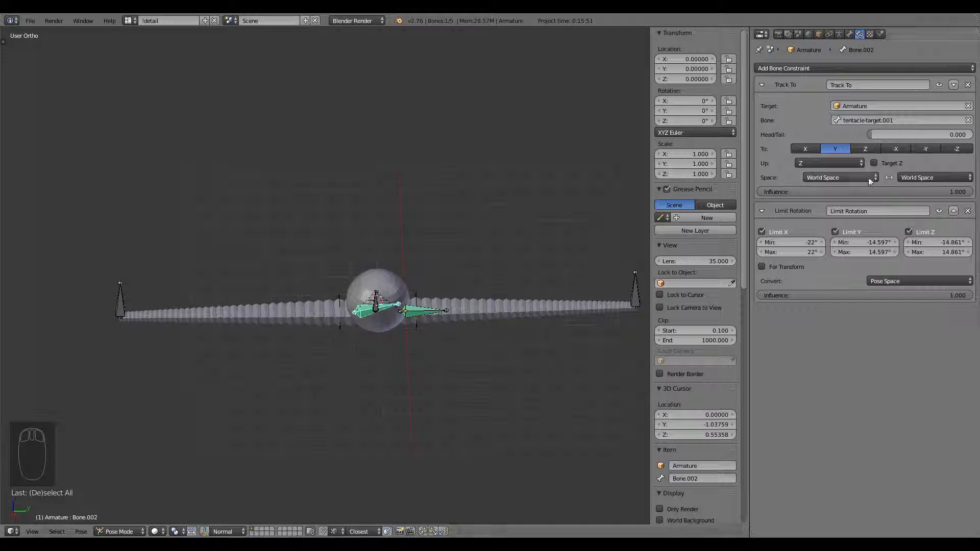
scroll(372, 317, up, 1)
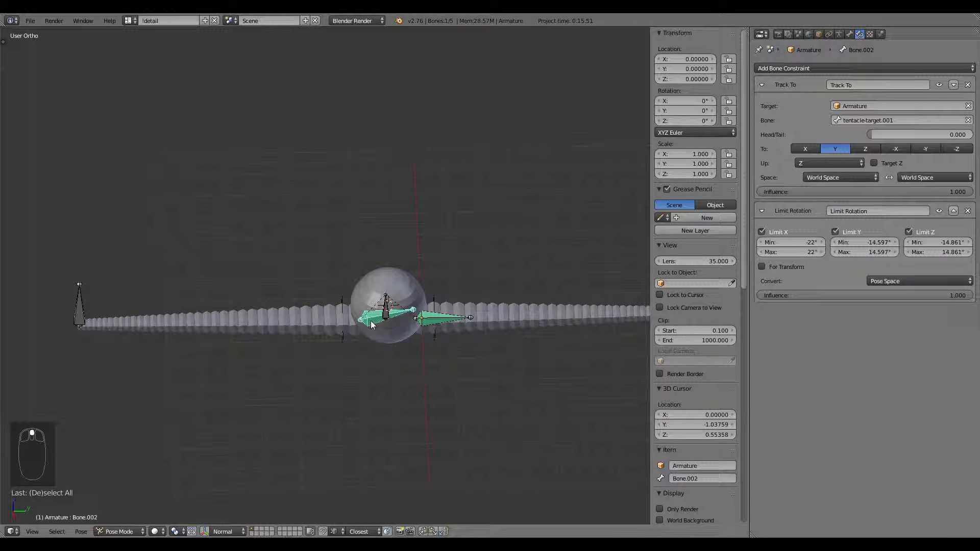
key(alt+r)
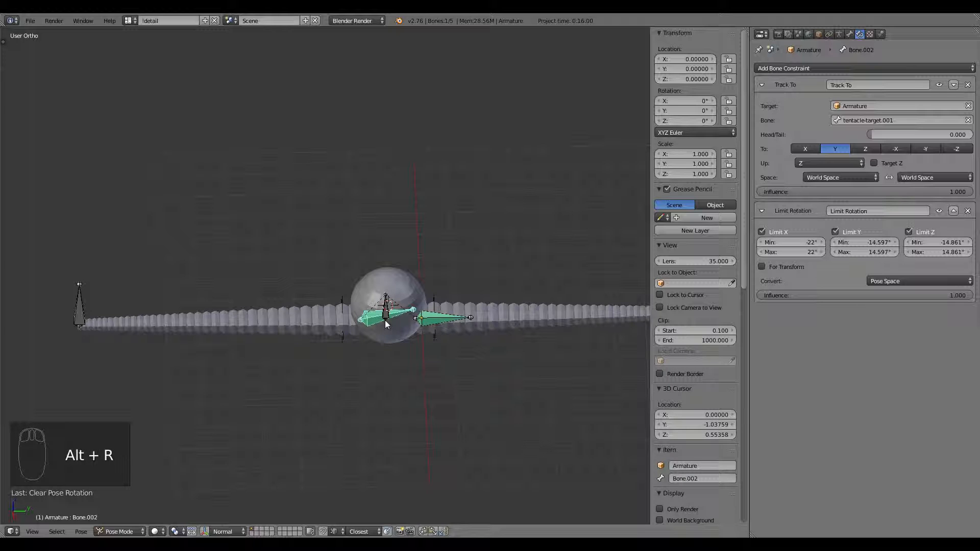
click(939, 211)
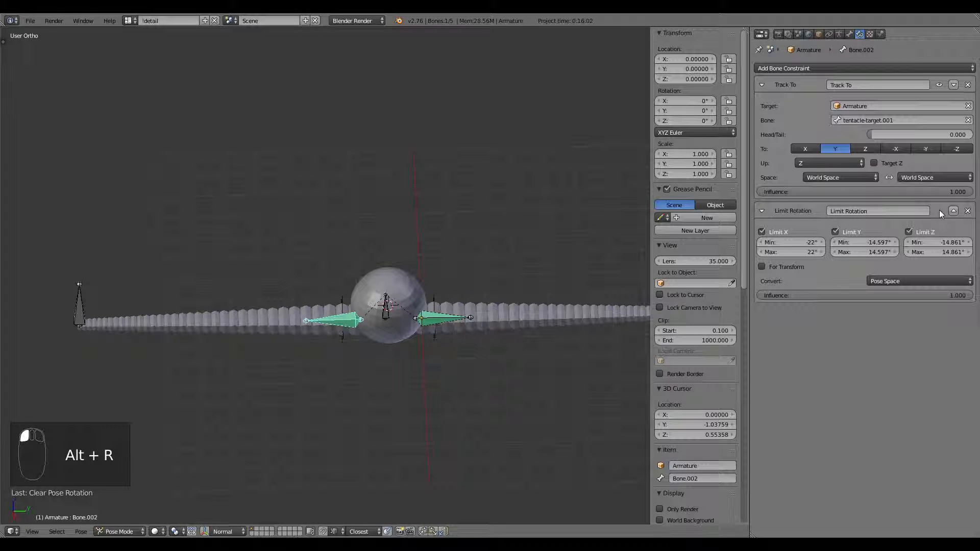
- Test the duplicated bone's tracking by moving tentacle-target.001, cancelling the move
right_click(80, 309)
key(g)
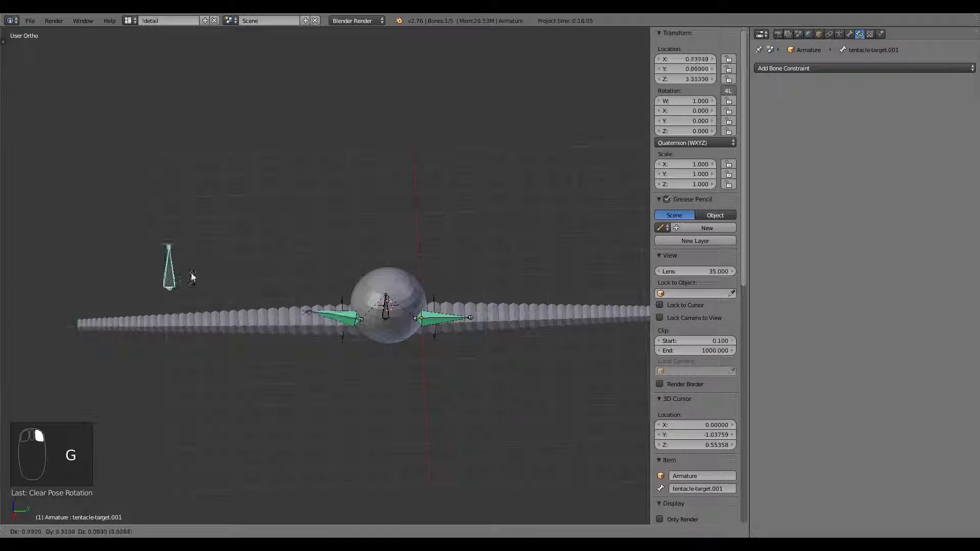
right_click(193, 275)
- Parent the duplicated tentacle's empty to the duplicated tentacle bone
shift+right_click(342, 339)
shift+right_click(347, 320)
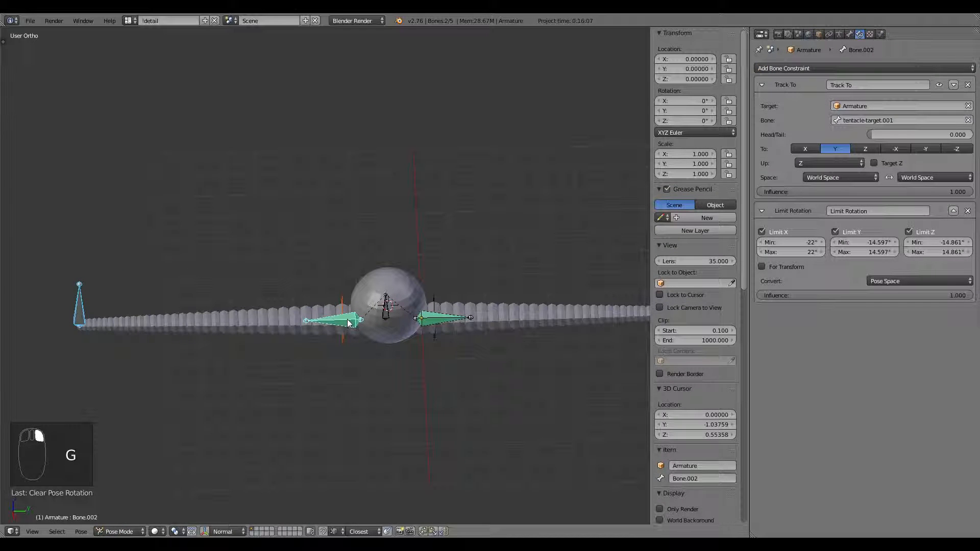
key(ctrl+p)
click(348, 320)
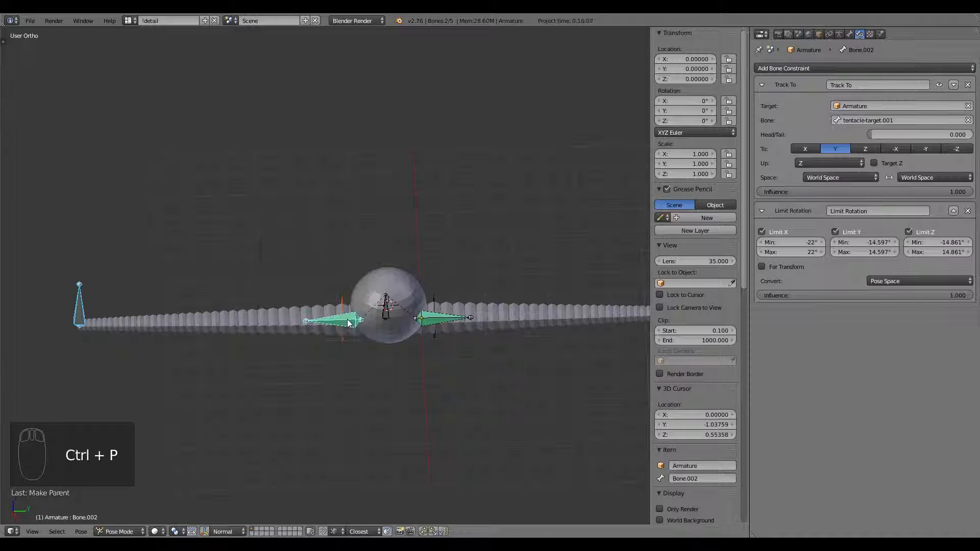
- Test the parented duplicate tentacle by moving tentacle-target.001 toward the sphere, cancelling the move
right_click(87, 313)
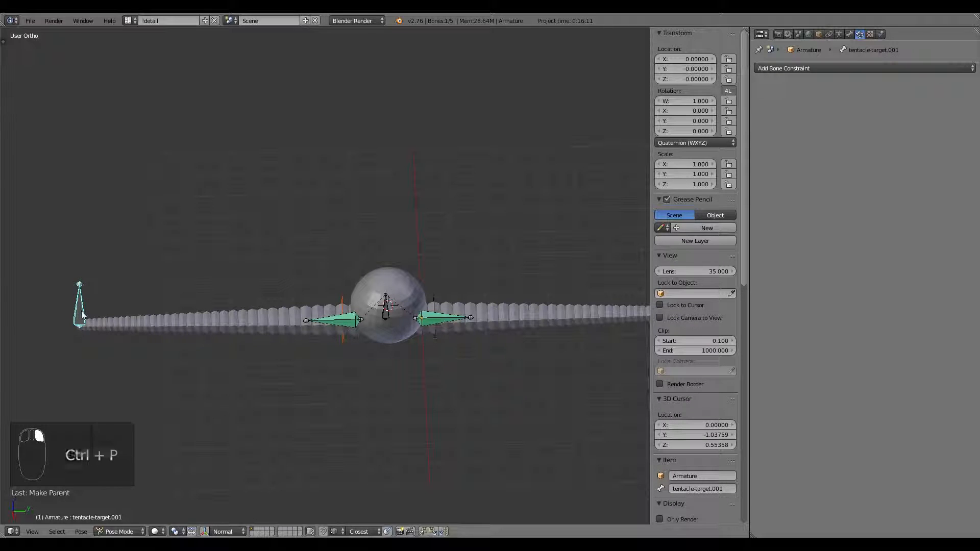
key(g)
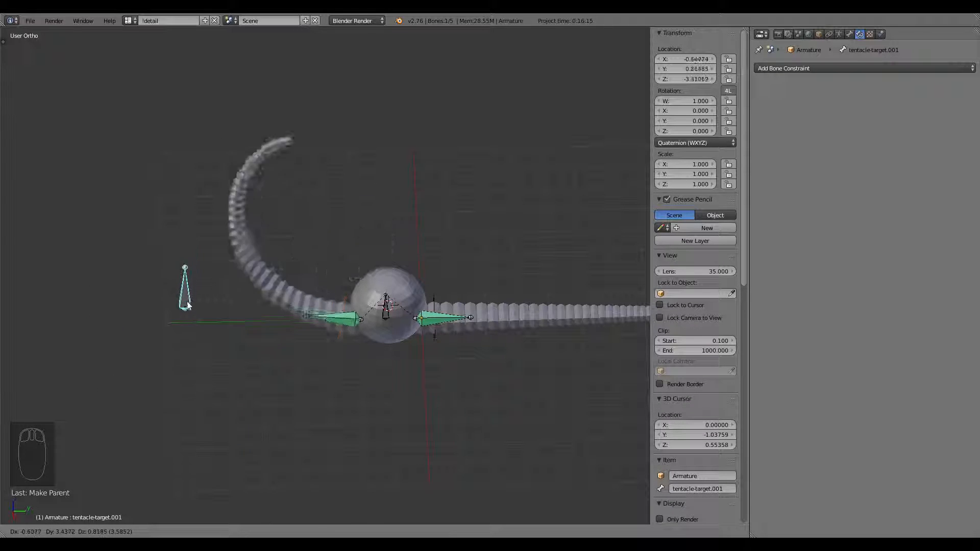
right_click(178, 316)
- Re-enable the duplicated tentacle bone's Limit Rotation constraint and set its Convert space to Local Space
right_click(340, 325)
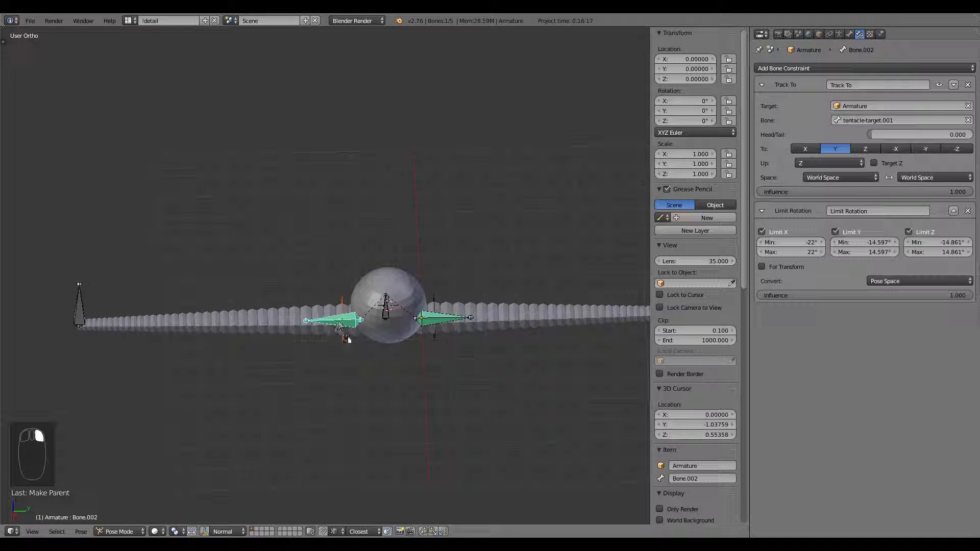
right_click(344, 324)
right_click(343, 336)
right_click(346, 325)
click(938, 211)
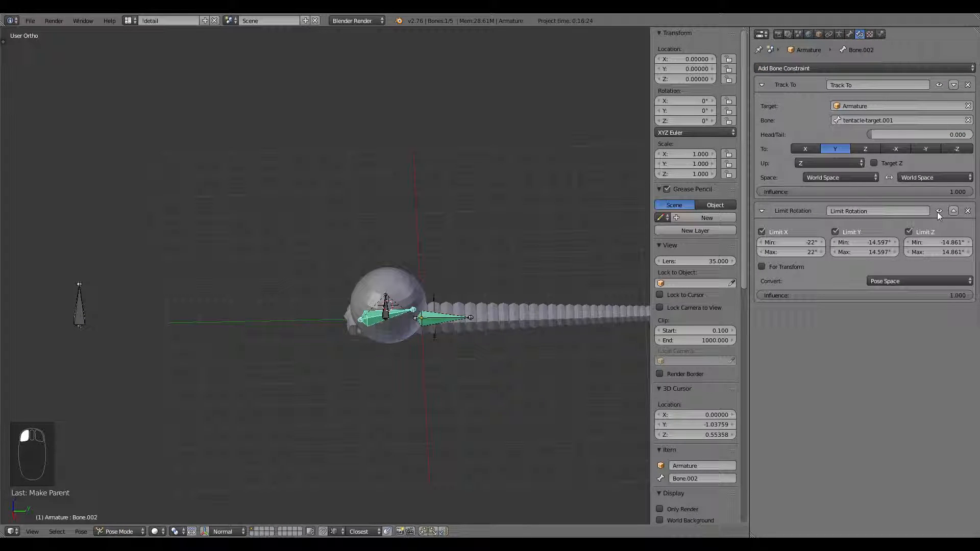
click(919, 281)
click(919, 236)
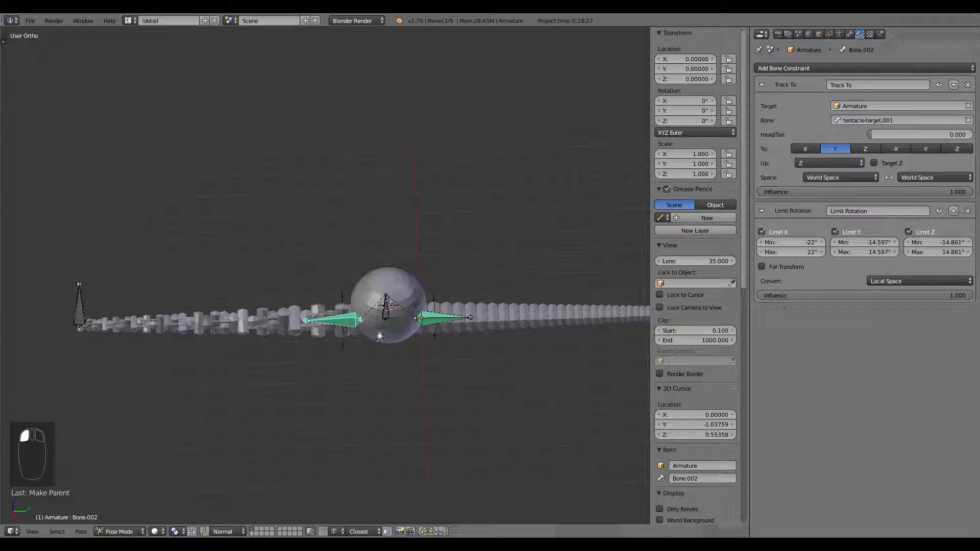
- Test the duplicated tentacle by rotating its bone, clearing its pose rotation and moving its target bone, cancelling both transforms
key(r)
right_click(401, 373)
key(alt+r)
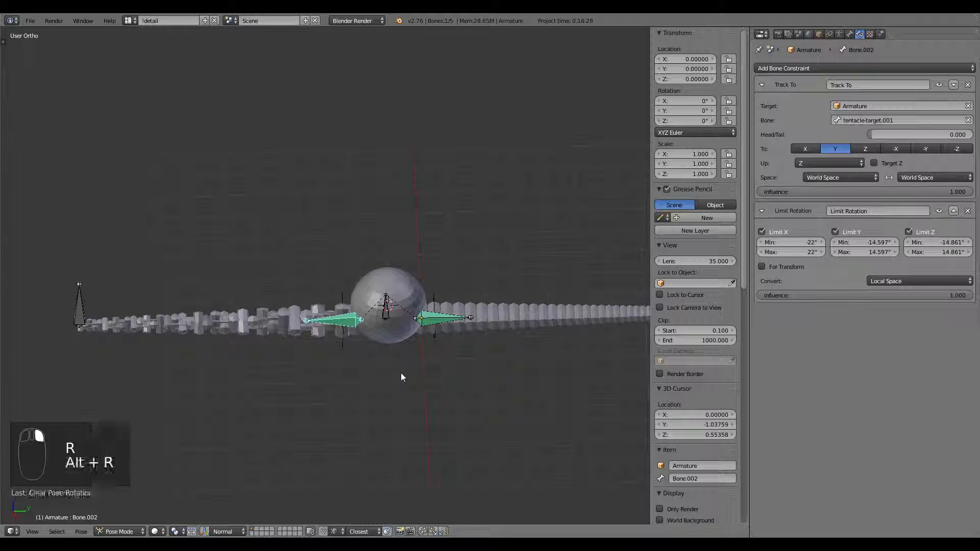
right_click(92, 309)
key(g)
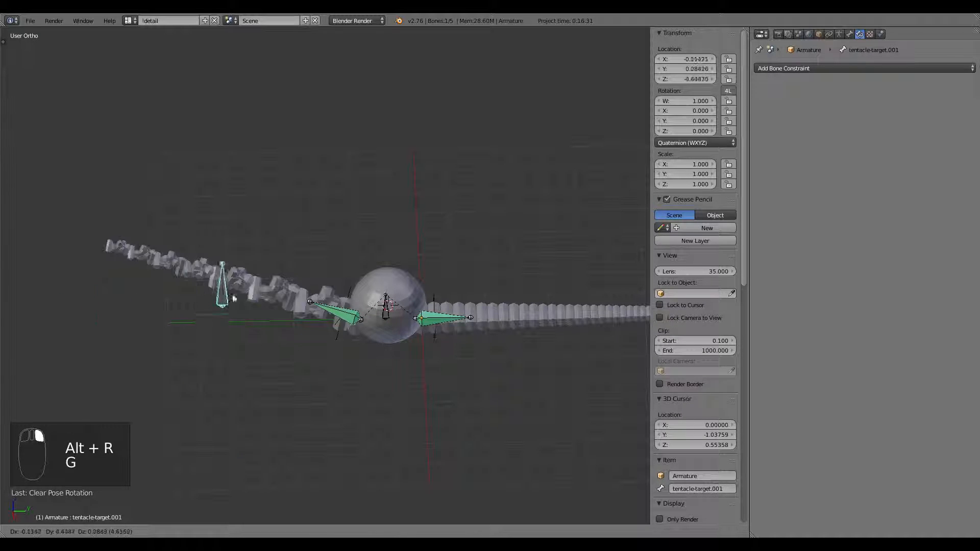
right_click(136, 337)
- Enable For Transform on the duplicated bone's Limit Rotation constraint, and try Pose Space conversion with a cancelled test rotation
right_click(337, 321)
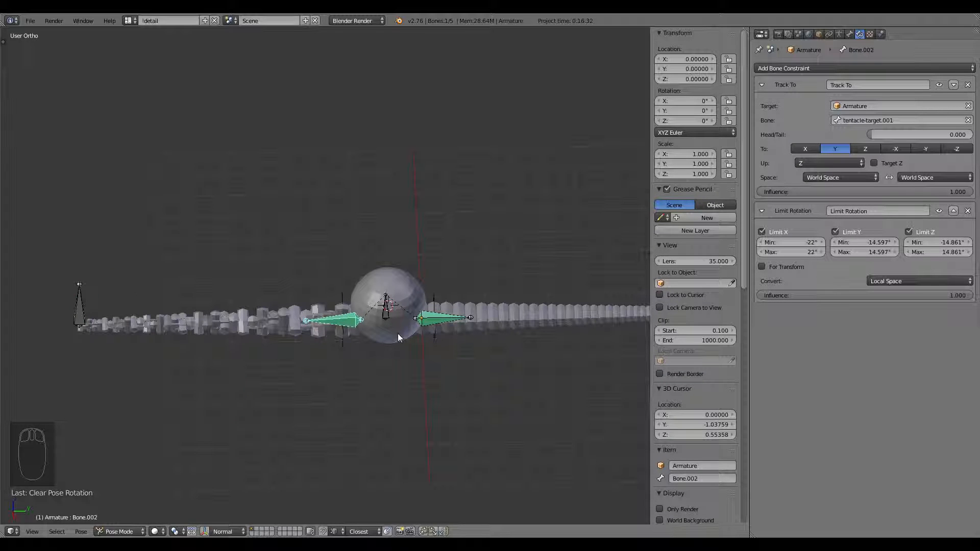
click(914, 282)
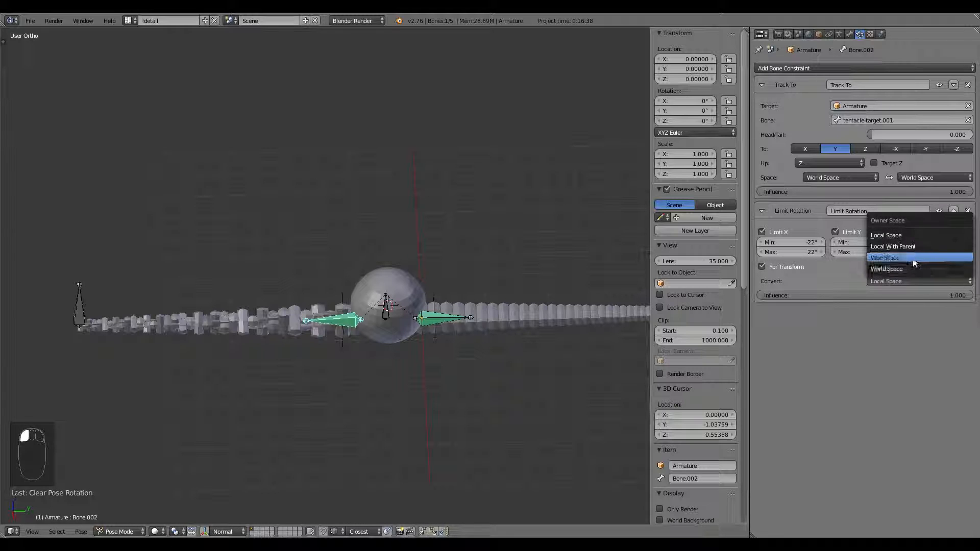
click(913, 259)
key(alt+r)
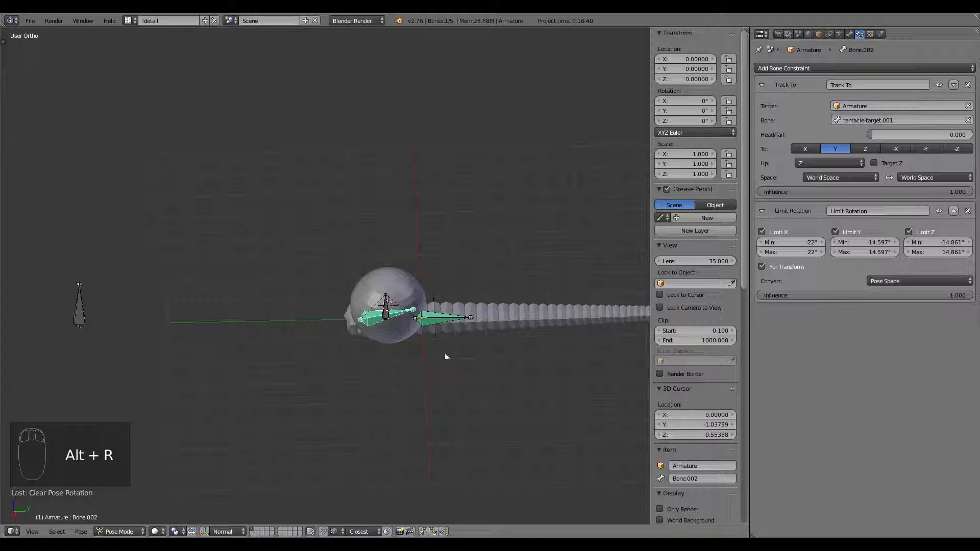
key(r)
right_click(472, 323)
- Set the Limit Rotation constraint's Convert space to Local Space and test-rotate the duplicated bone, cancelling the rotation
click(919, 281)
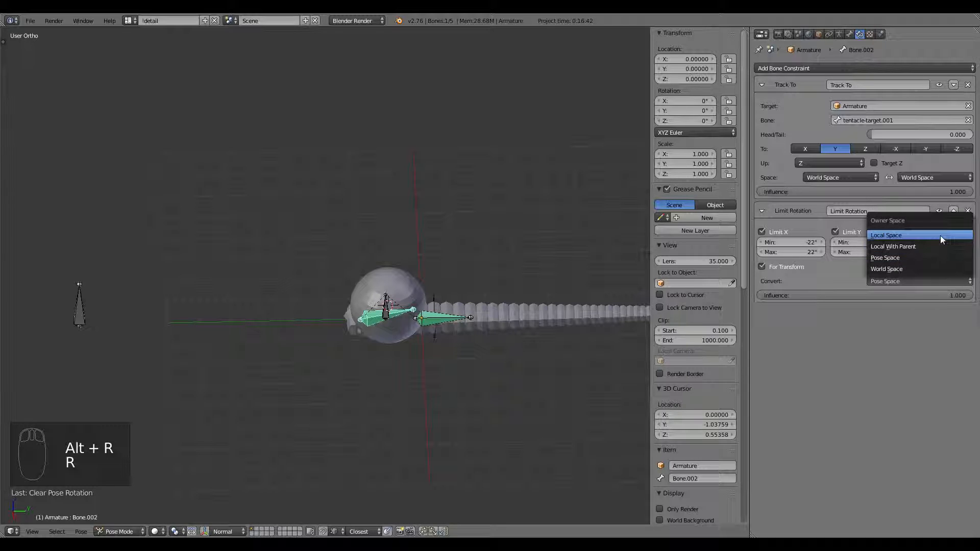
click(939, 231)
key(r)
right_click(457, 326)
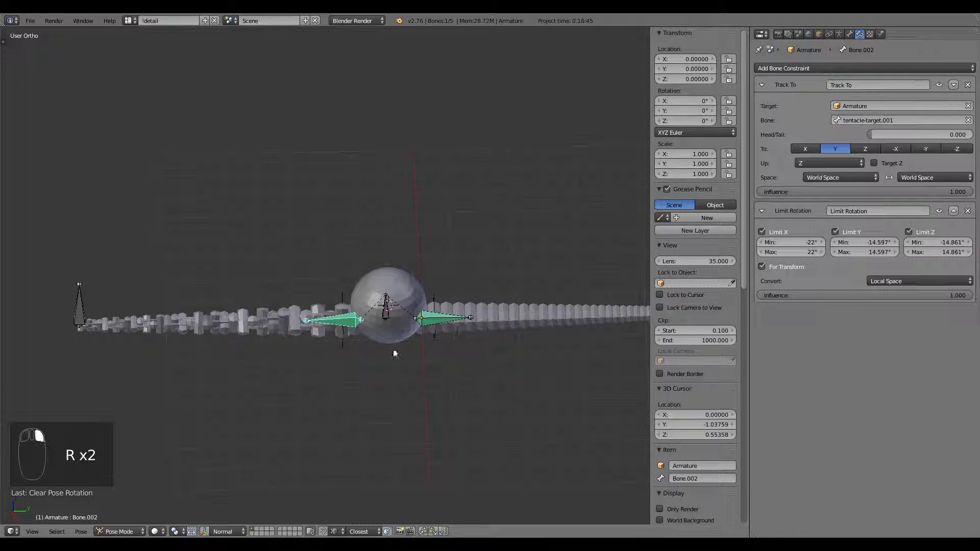
- Set the duplicated tentacle bone's roll to 0° in Edit Mode, and return to Pose Mode
key(Tab)
right_click(437, 319)
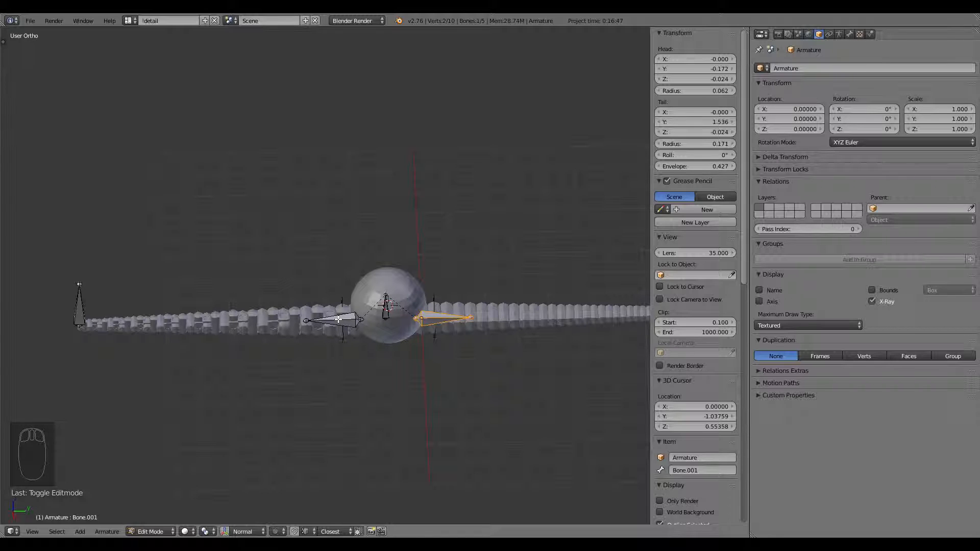
right_click(338, 319)
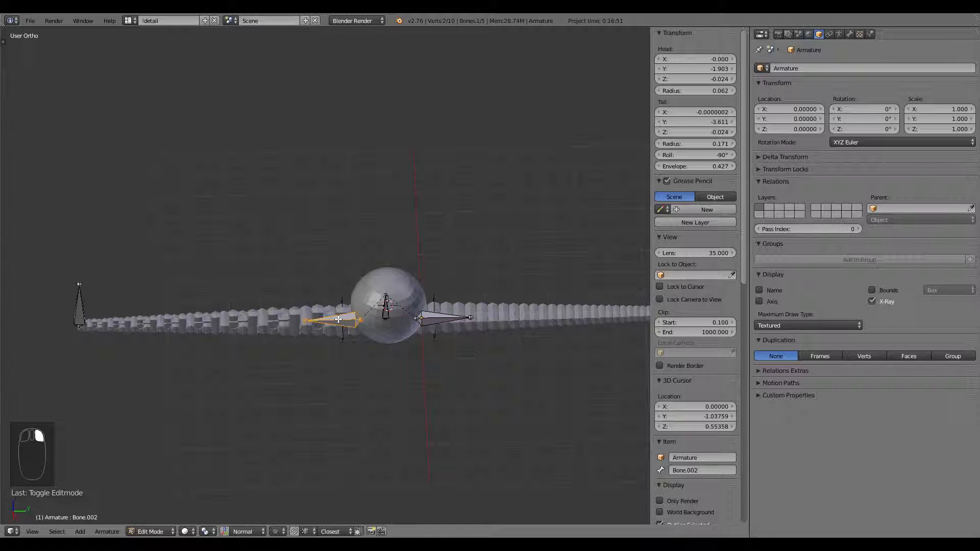
click(705, 156)
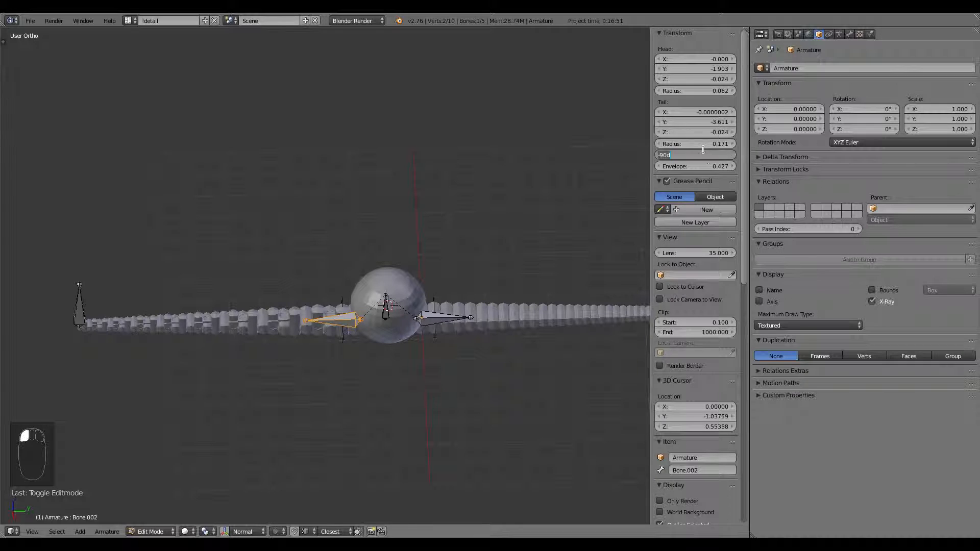
text(0)
key(Return)
key(Tab)
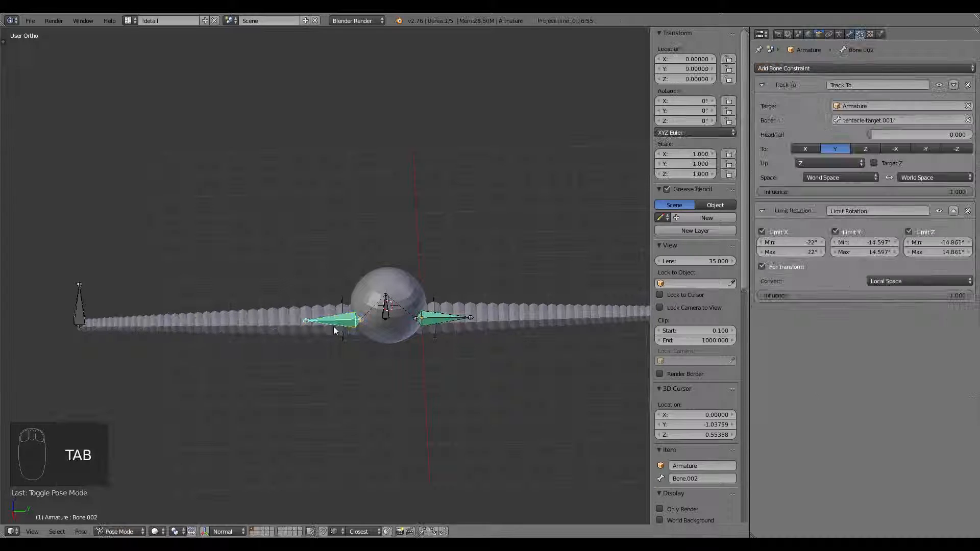
- Test the duplicated tentacle by moving tentacle-target.001 across to the other side of the sphere, cancelling the move
right_click(340, 341)
key(r)
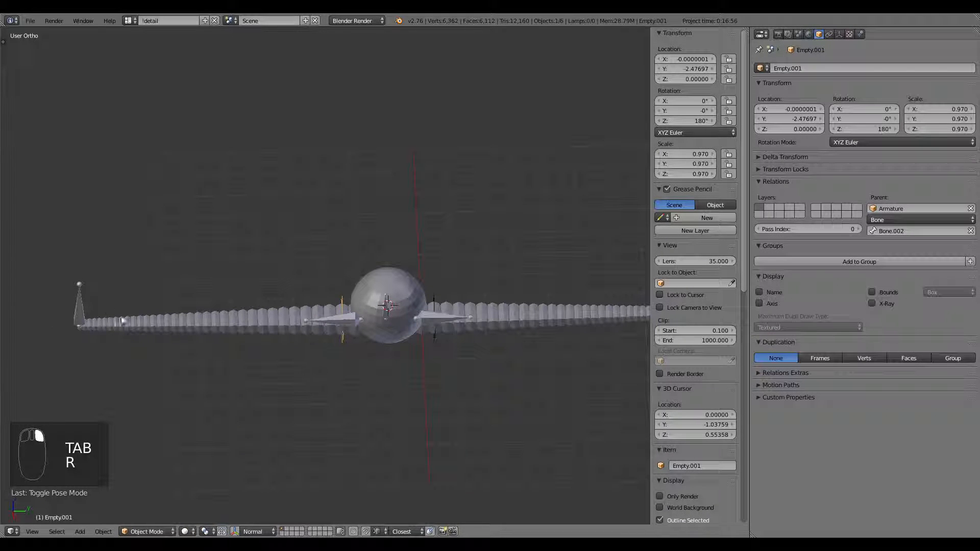
right_click(69, 310)
right_click(79, 311)
key(g)
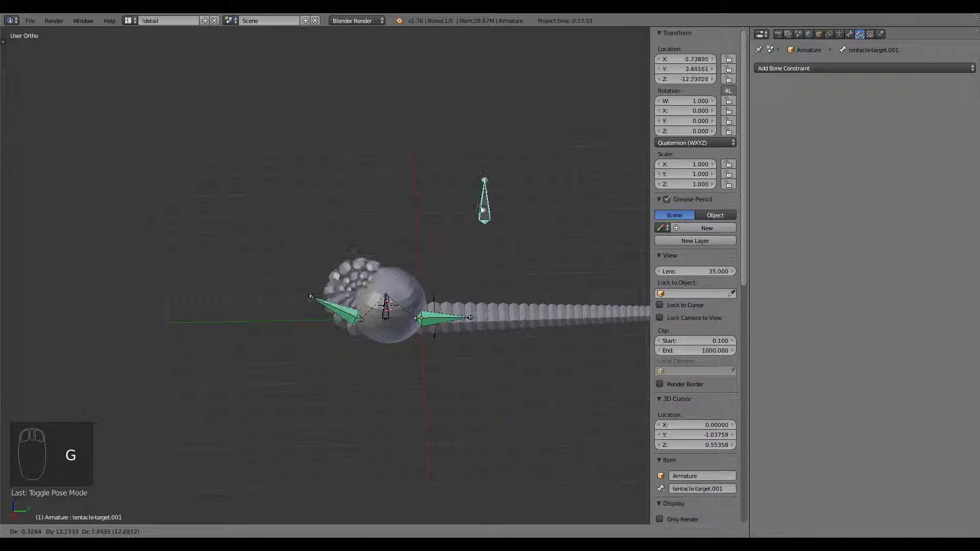
right_click(296, 318)
- Try rotating the duplicated tentacle bone about the Y axis in Edit Mode, cancelling the rotation
key(Tab)
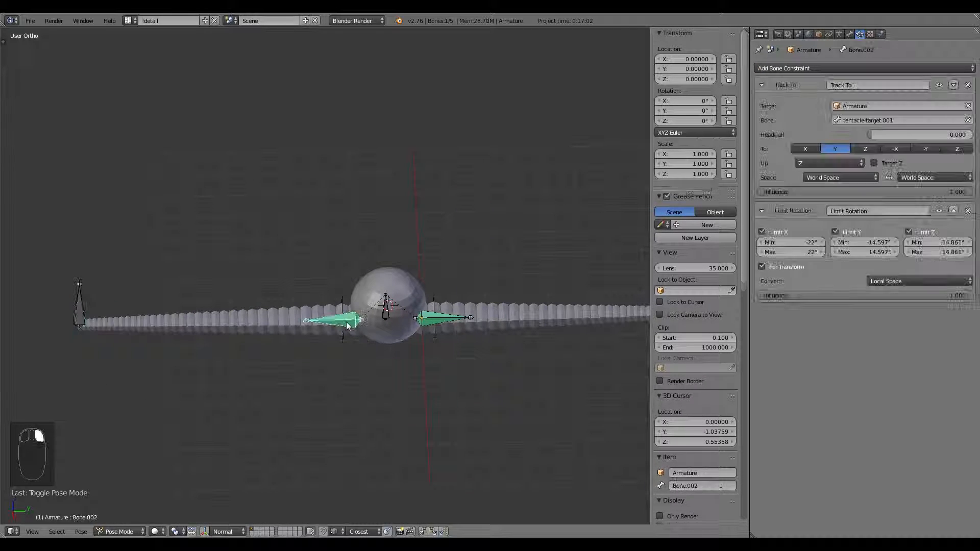
right_click(347, 322)
key(r)
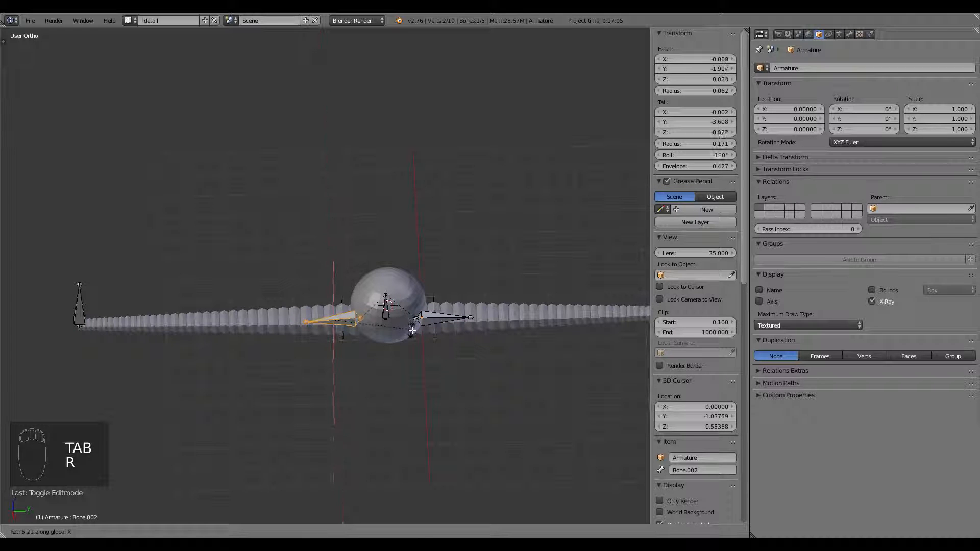
key(y)
right_click(400, 394)
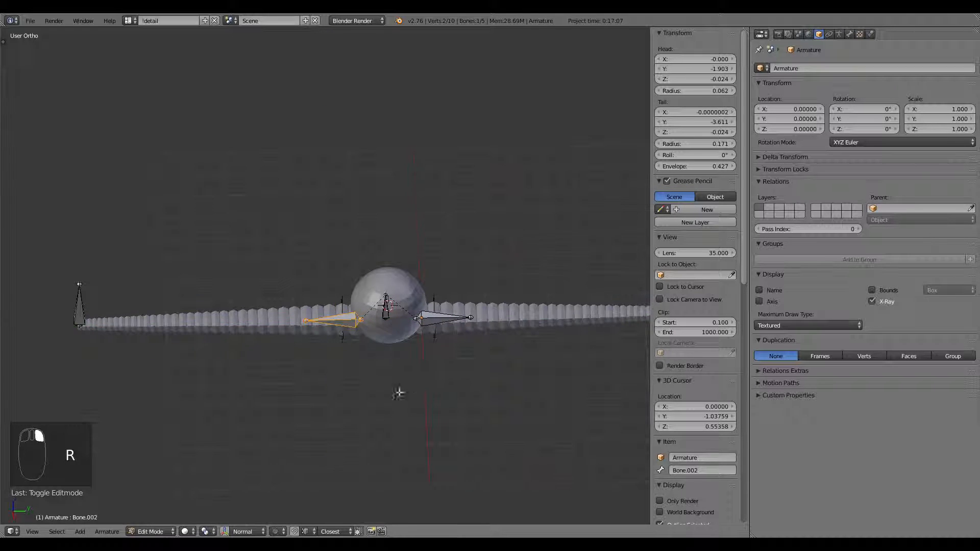
middle_drag(400, 394, 463, 383)
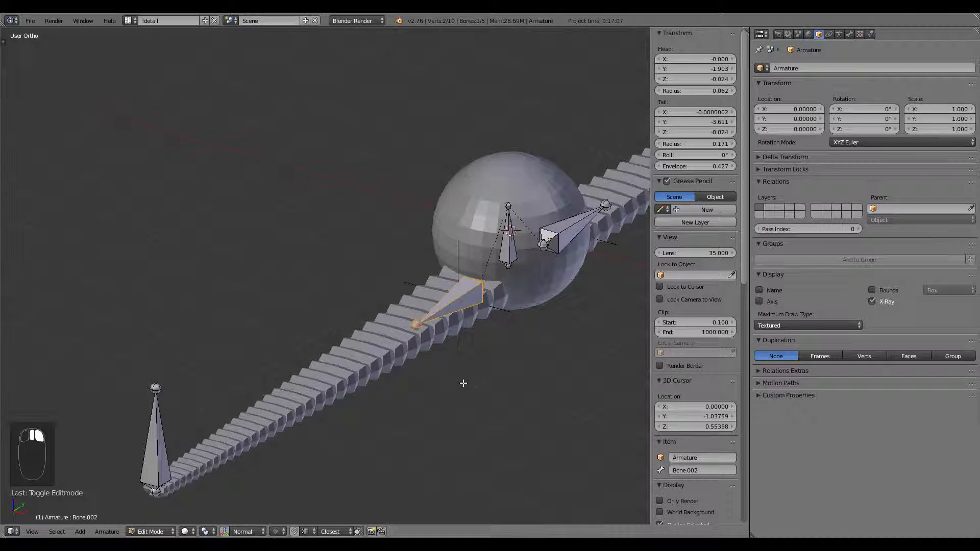
- Try adjusting the duplicated tentacle bone's roll and reset it to 0°
click(697, 154)
mouse_move(715, 155)
mouse_down()
mouse_move(960, 181)
mouse_move(709, 158)
mouse_up()
click(707, 156)
text(0)
key(Return)
middle_drag(566, 342, 637, 229)
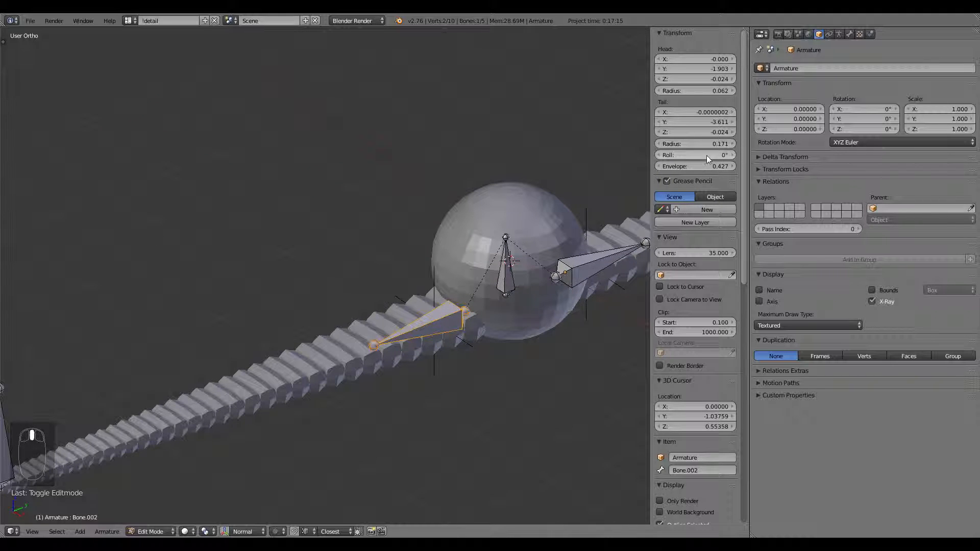
- Hide the viewport properties, return to Pose Mode and test-move tentacle-target.001, cancelling the move
key(n)
scroll(703, 179, down, 4)
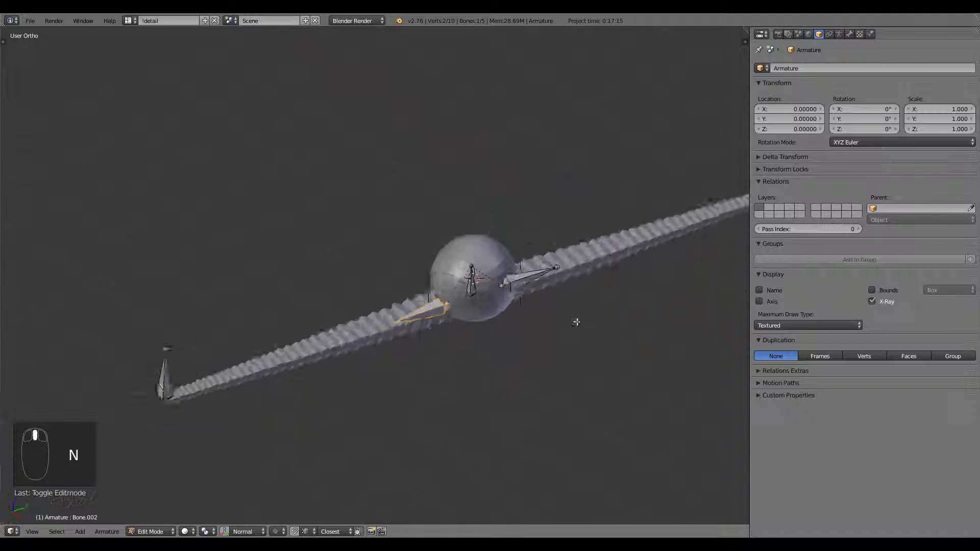
middle_drag(575, 323, 477, 371)
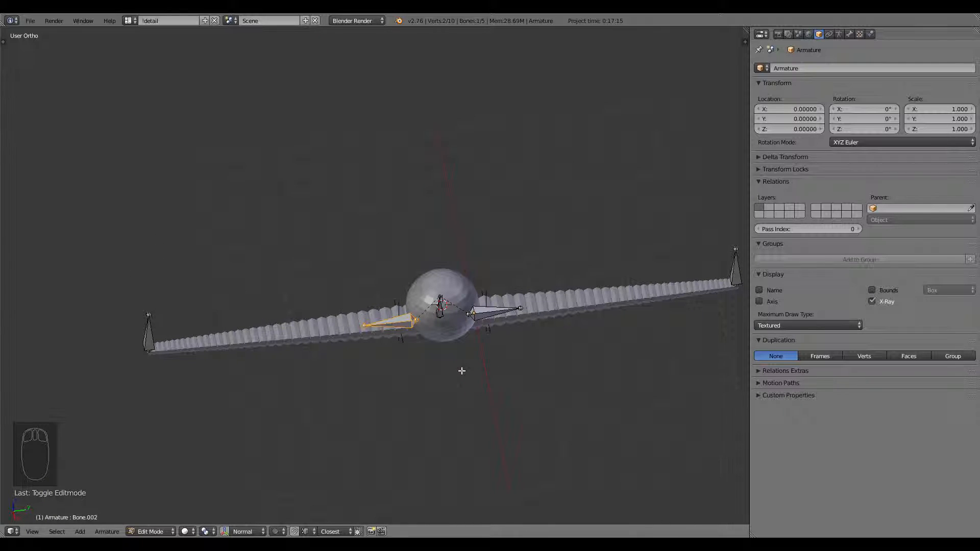
key(Tab)
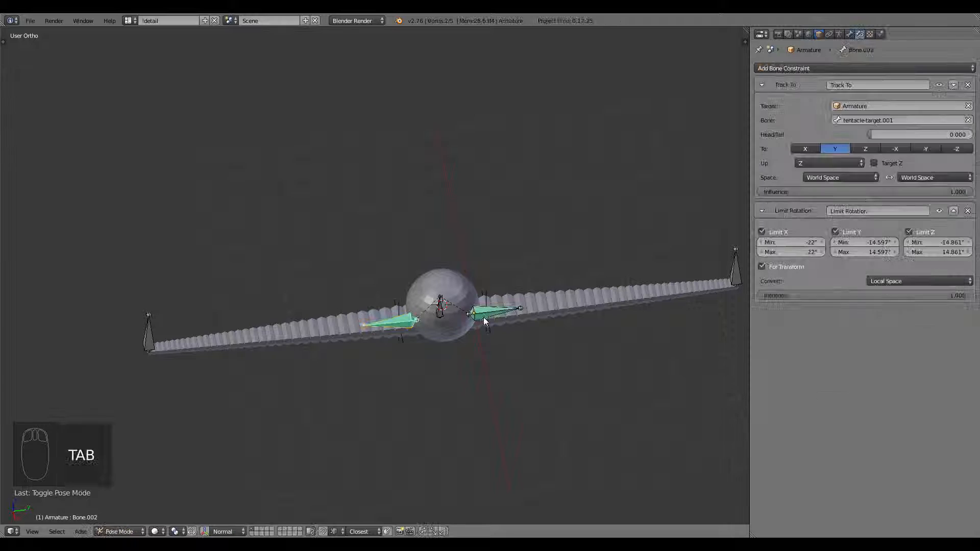
right_click(150, 335)
key(g)
right_click(200, 317)
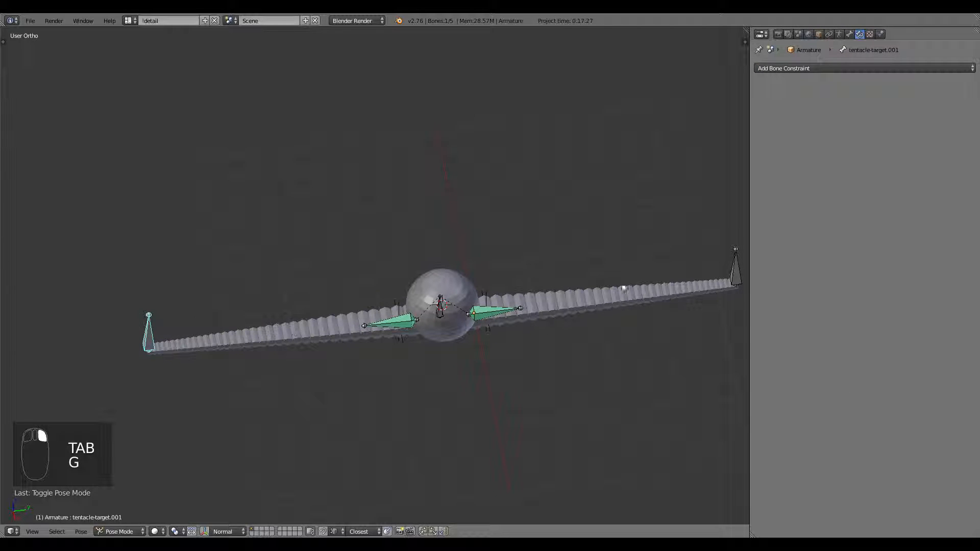
- Move the original tentacle's target bone up and inward, and tentacle-target.001 slightly down and inward
key(g)
click(687, 227)
right_click(148, 334)
key(g)
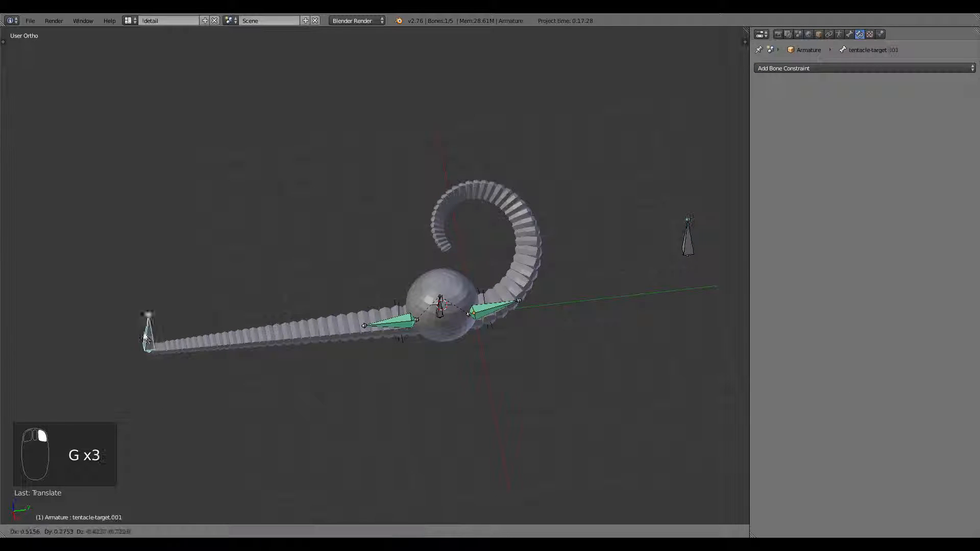
right_click(159, 357)
- Move the central body bone up and down along the Z axis to make both tentacles curl
right_click(440, 306)
key(g)
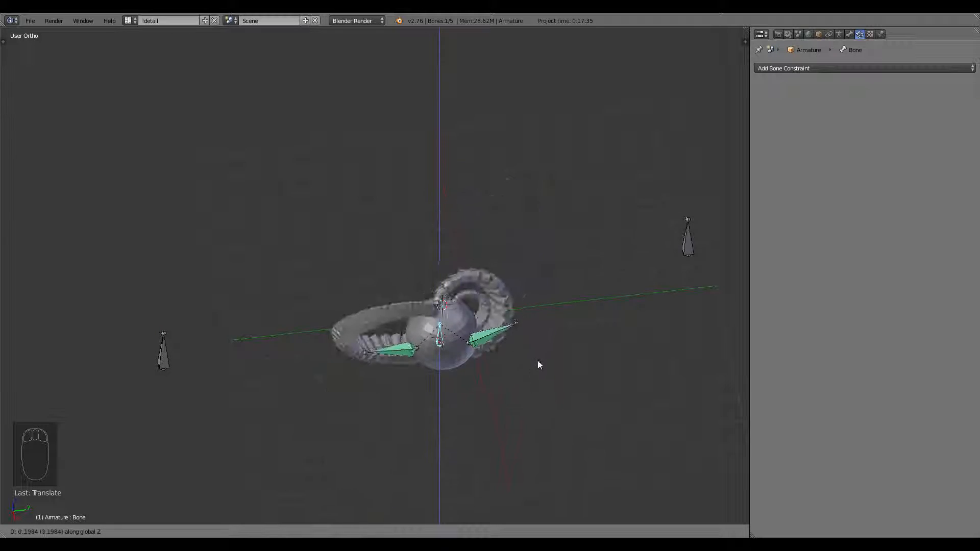
click(543, 346)
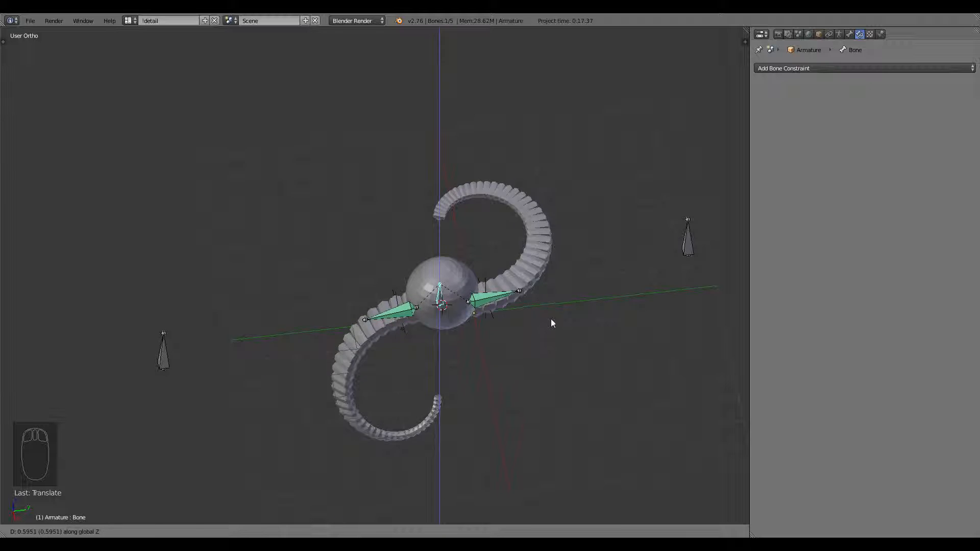
middle_drag(550, 319, 444, 278)
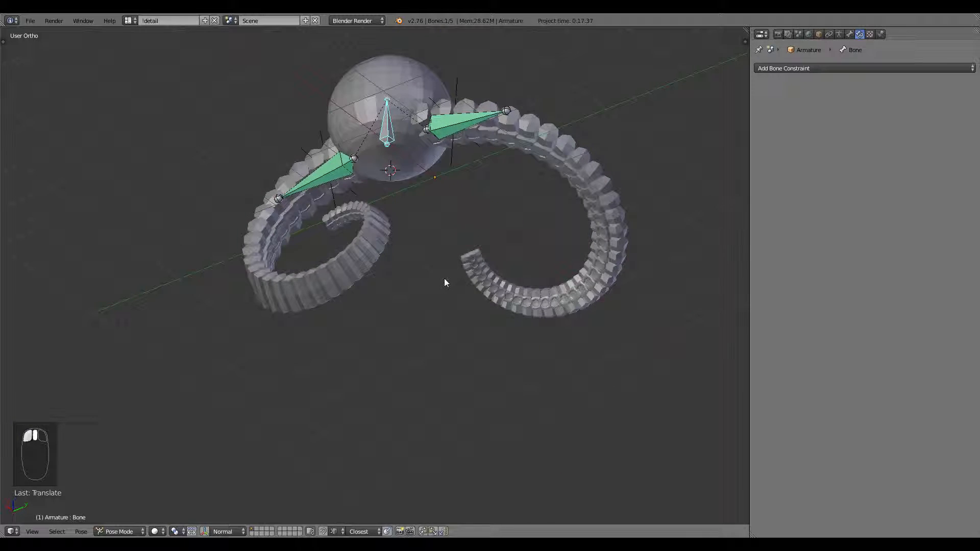
key(g)
key(z)
click(459, 345)
- Select all objects and apply smooth shading to the body and both tentacles
right_click(208, 240)
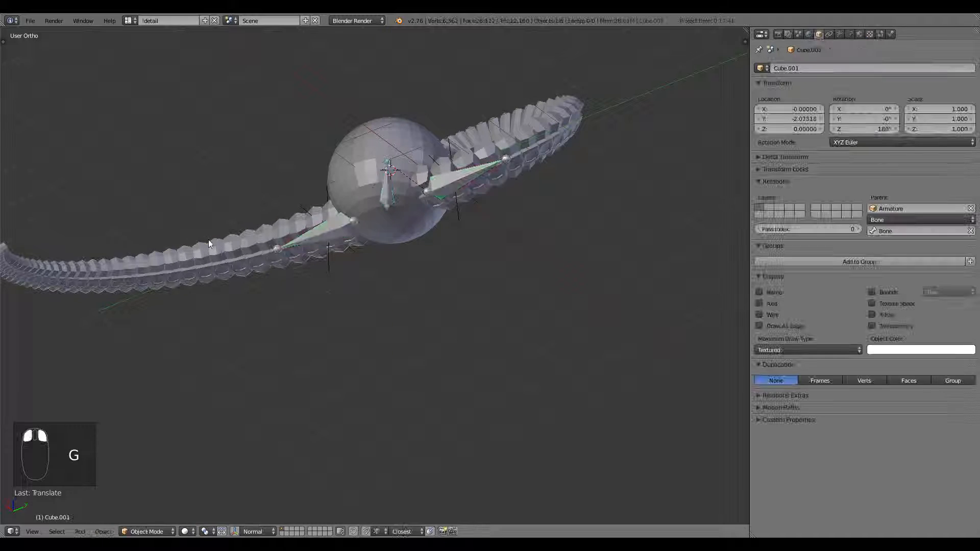
key(a)
key(a)
key(a)
key(t)
click(32, 181)
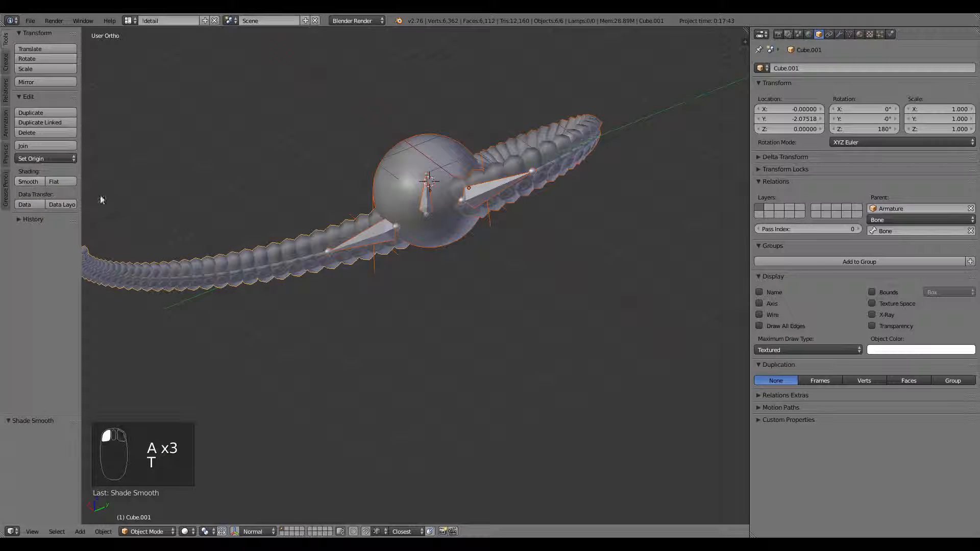
key(t)
- Test the smooth-shaded rig by moving the armature and the central body bone along the Z axis
key(g)
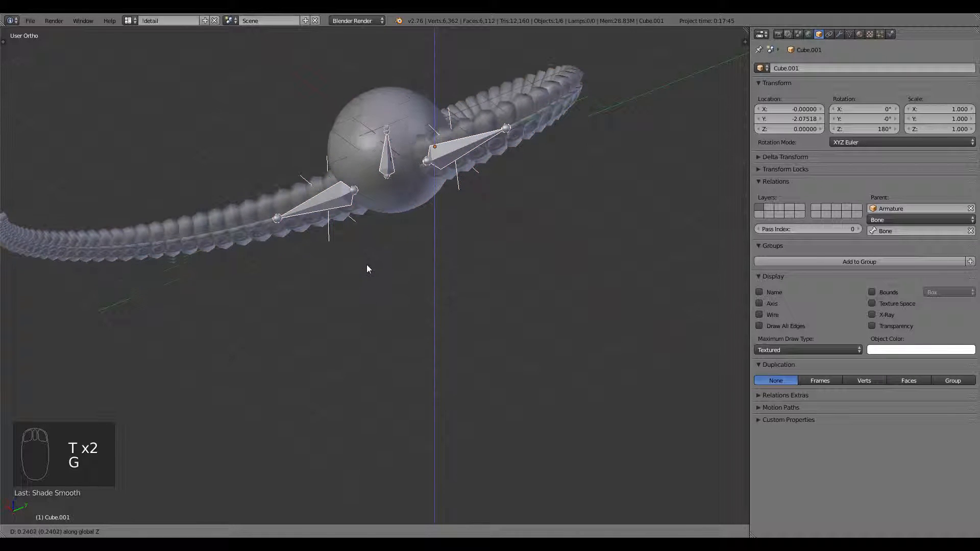
click(367, 264)
right_click(389, 176)
key(g)
key(z)
click(412, 180)
- Enable the Only Render display option so bones, empties and the grid are hidden in the 3D view
middle_drag(412, 179, 443, 250)
key(n)
scroll(686, 479, down, 4)
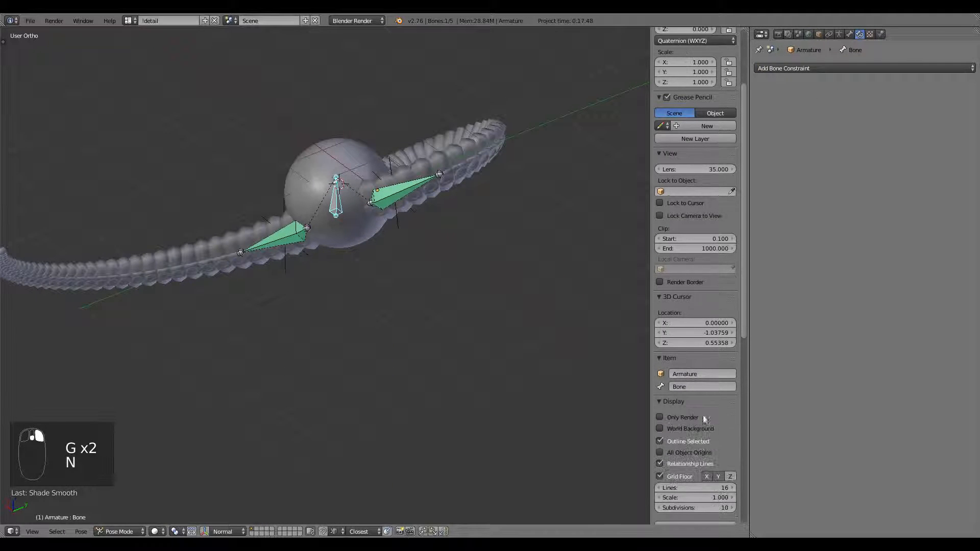
click(699, 416)
key(n)
- Move the central body bone up and down along the Z axis, placing it twice, to curl and uncurl the tentacles
middle_drag(400, 332, 451, 417)
key(g)
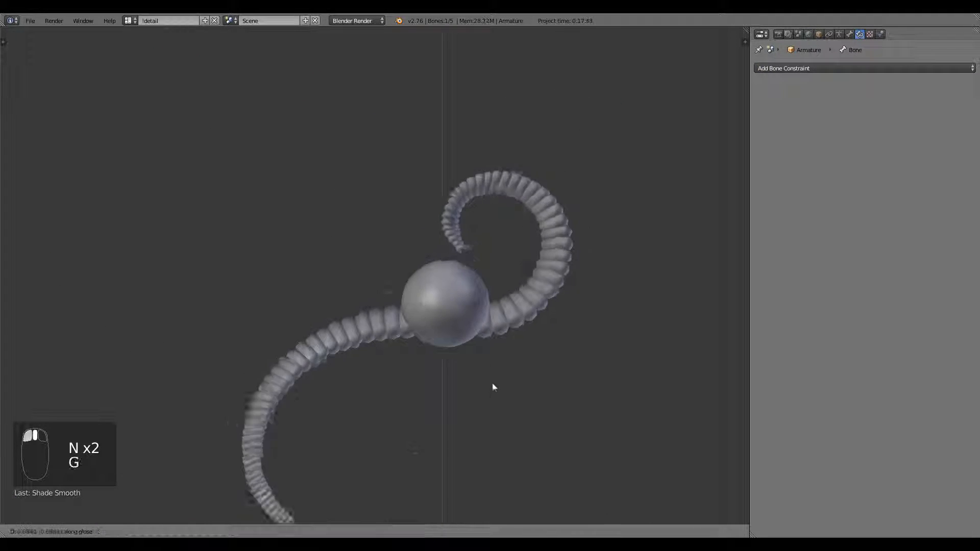
key(z)
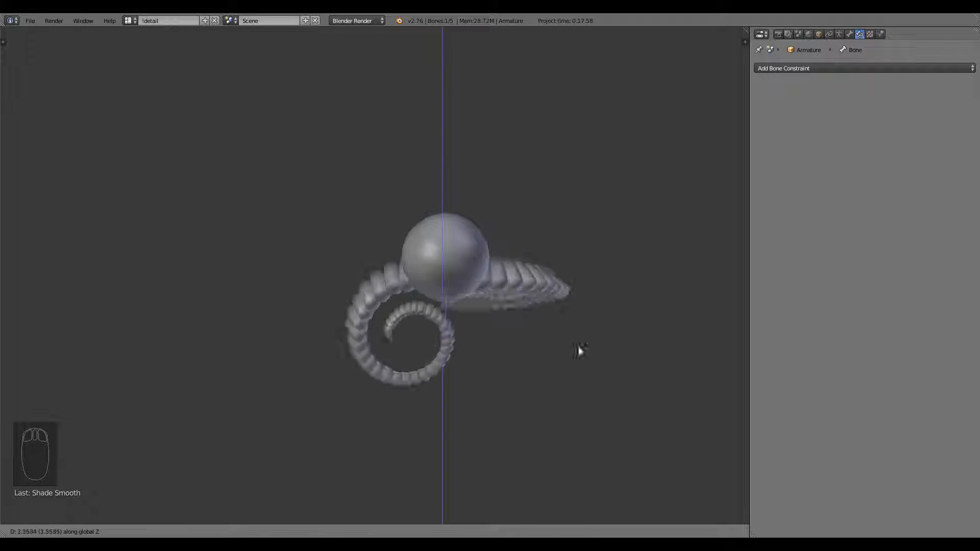
click(510, 380)
middle_drag(507, 383, 431, 292)
key(g)
key(z)
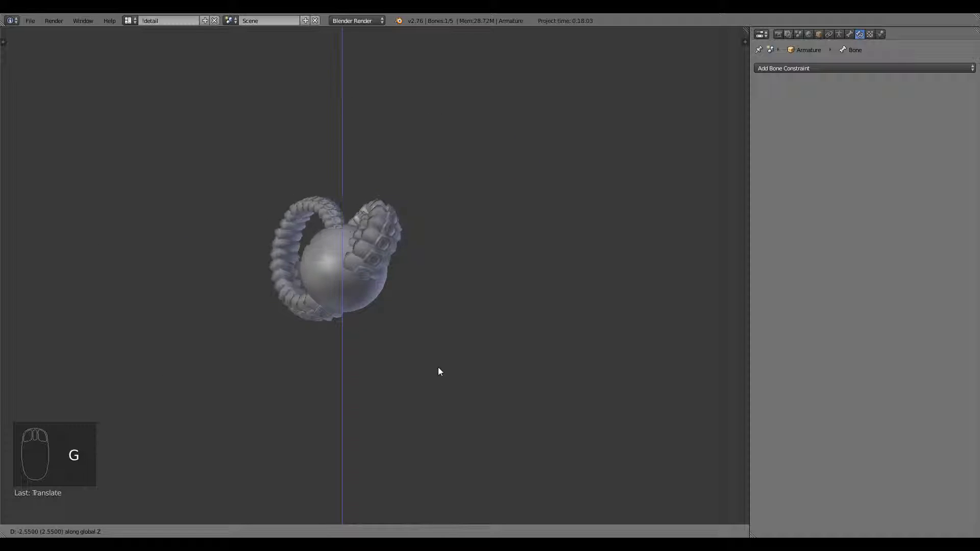
click(418, 252)
- Select the original tentacle, Cube, raise its subdivision level through 2 and 4 to 5, and try level 6
middle_drag(418, 250, 446, 386)
scroll(417, 354, up, 2)
right_click(498, 394)
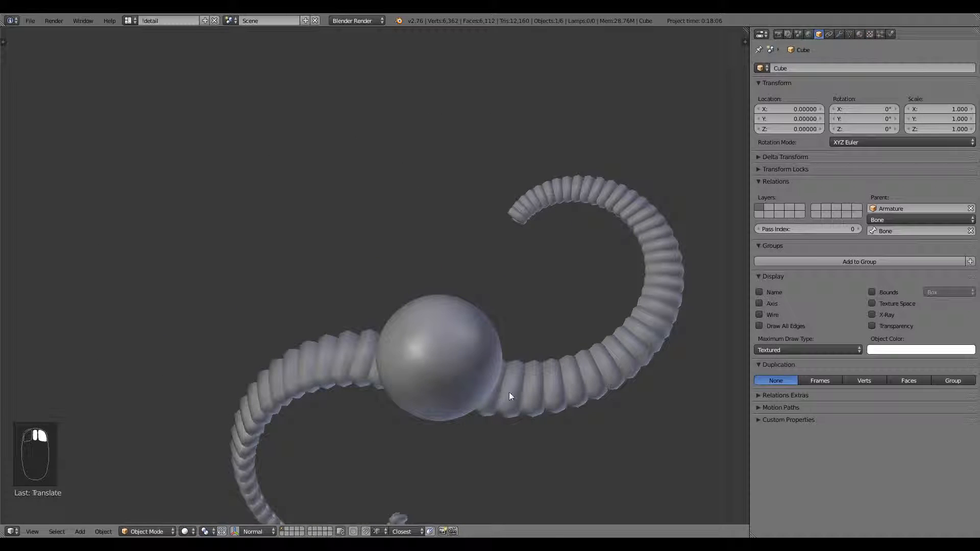
middle_drag(509, 392, 515, 370)
key(ctrl+2)
key(ctrl+4)
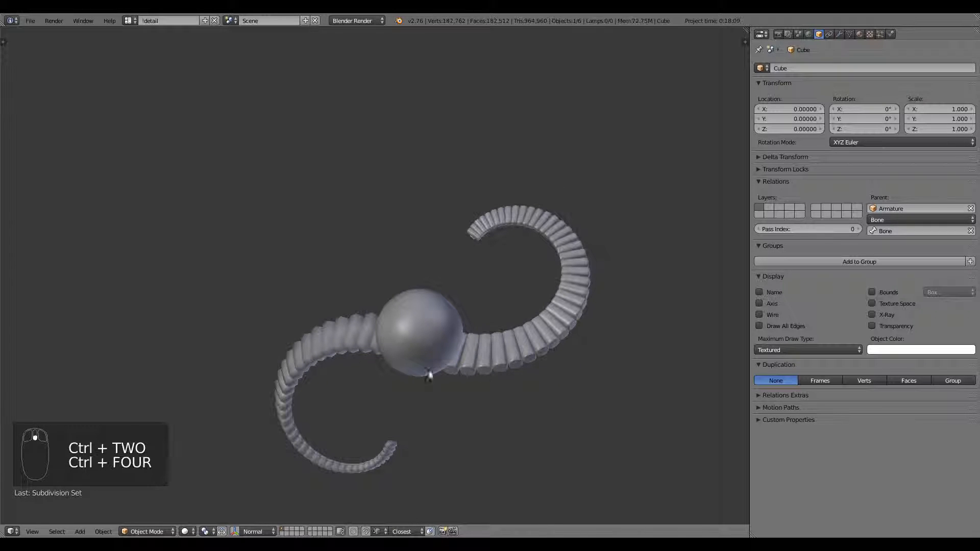
key(ctrl+5)
key(ctrl+6)
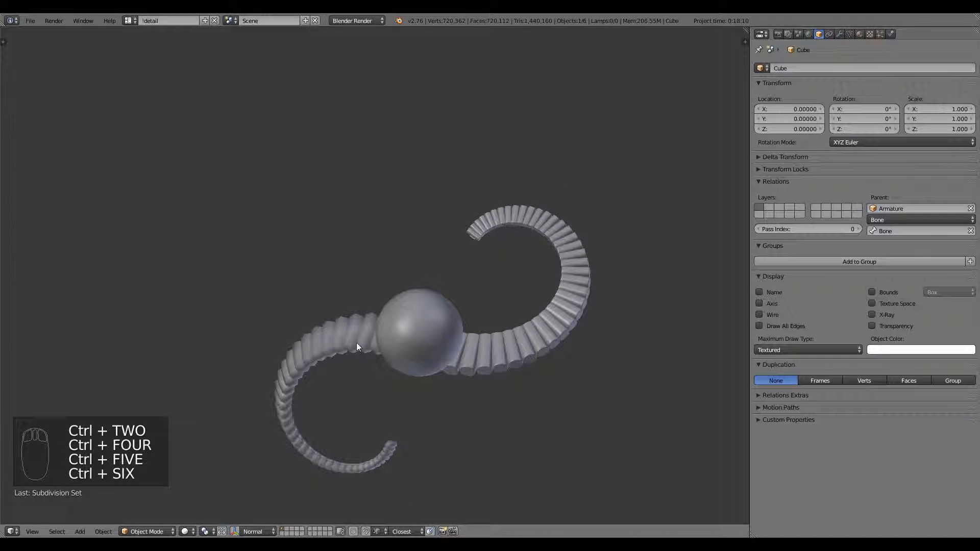
key(ctrl+6)
- Select the second tentacle, Cube.001, and try to set its subdivision level to 8
right_click(482, 392)
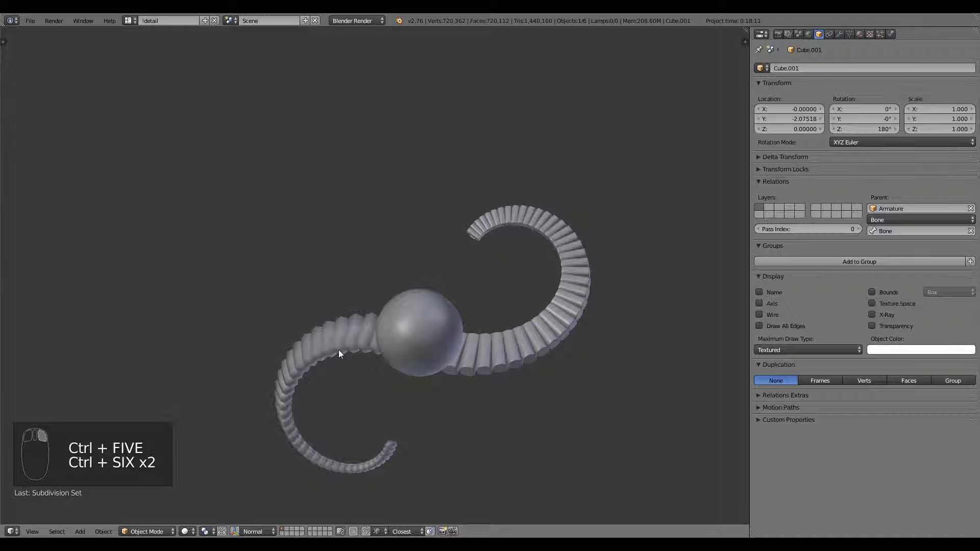
right_click(397, 372)
key(ctrl+8)
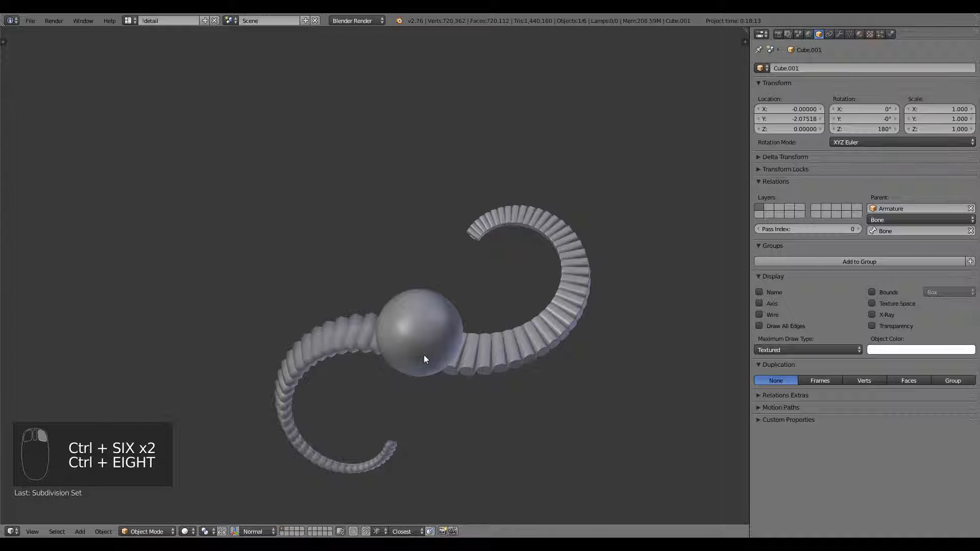